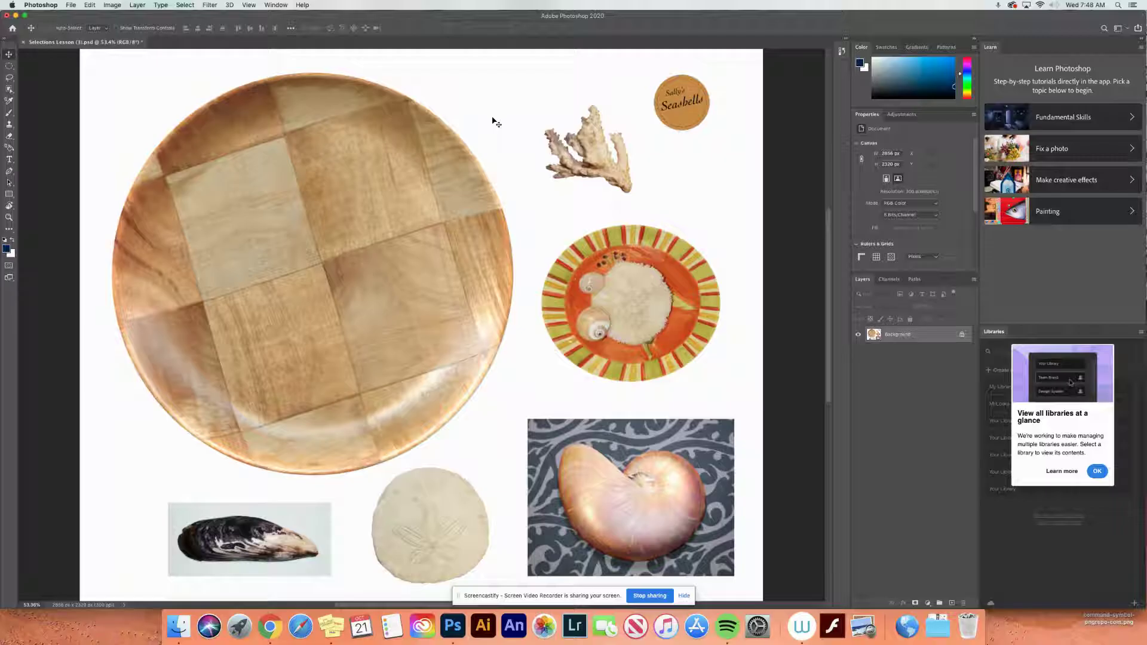
# Examine the wooden plate's grain at maximum magnification, down to the individual pixels
pyautogui.press('super+equal')
pyautogui.press('super+equal')
pyautogui.press('super+equal')
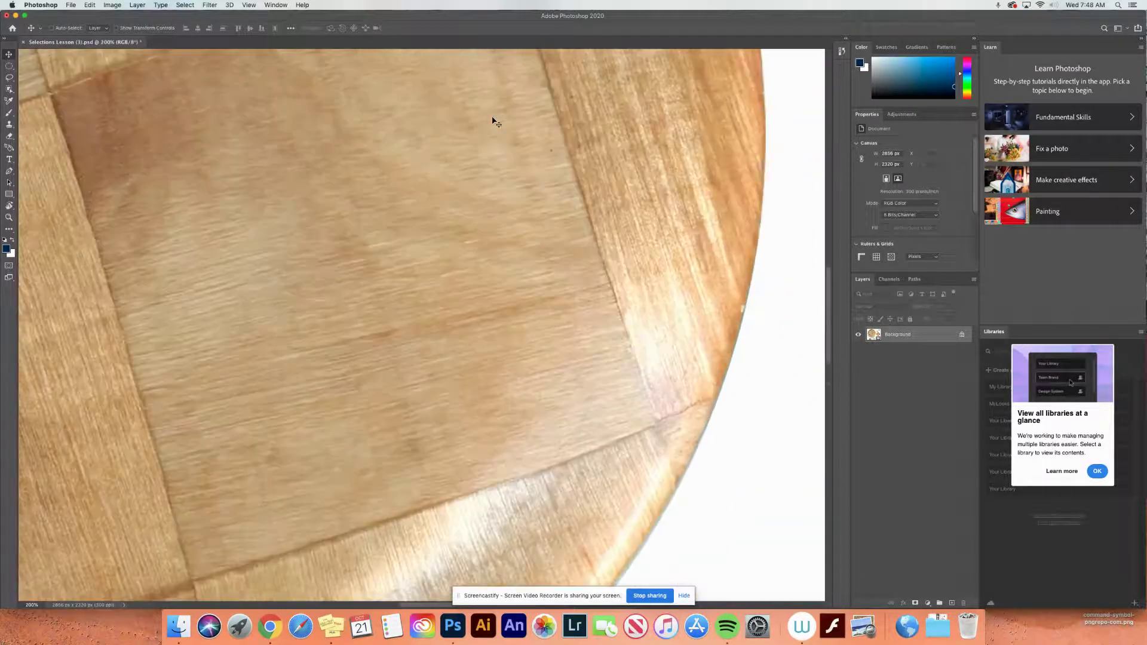
pyautogui.press('super+equal')
pyautogui.press('super+equal')
pyautogui.press('super+equal')
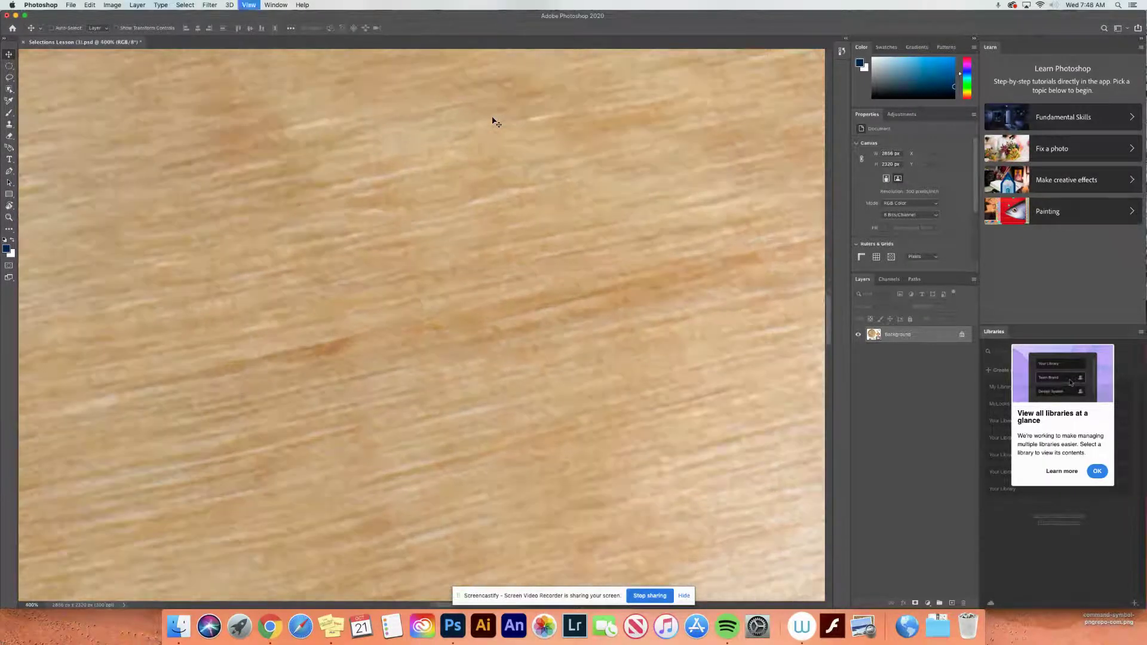
pyautogui.press('super+equal')
pyautogui.press('super+equal')
pyautogui.press('super+equal')
pyautogui.press('super+equal')
pyautogui.press('super+equal')
pyautogui.press('super+equal')
pyautogui.press('super+equal')
pyautogui.press('super+equal')
pyautogui.press('super+equal')
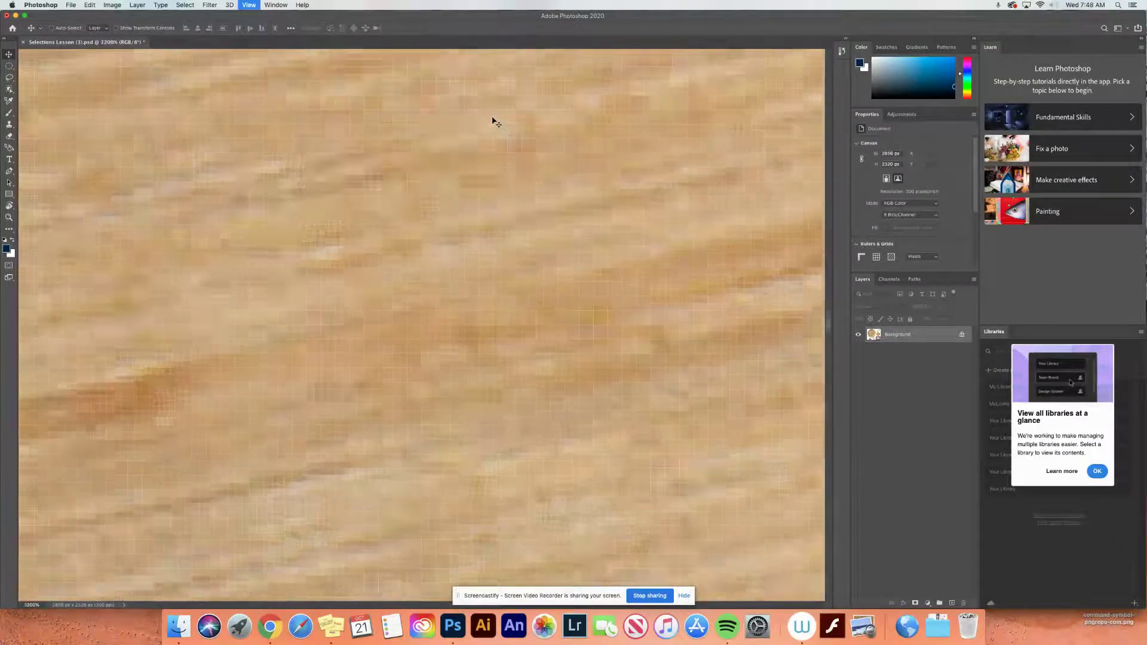
pyautogui.press('super+equal')
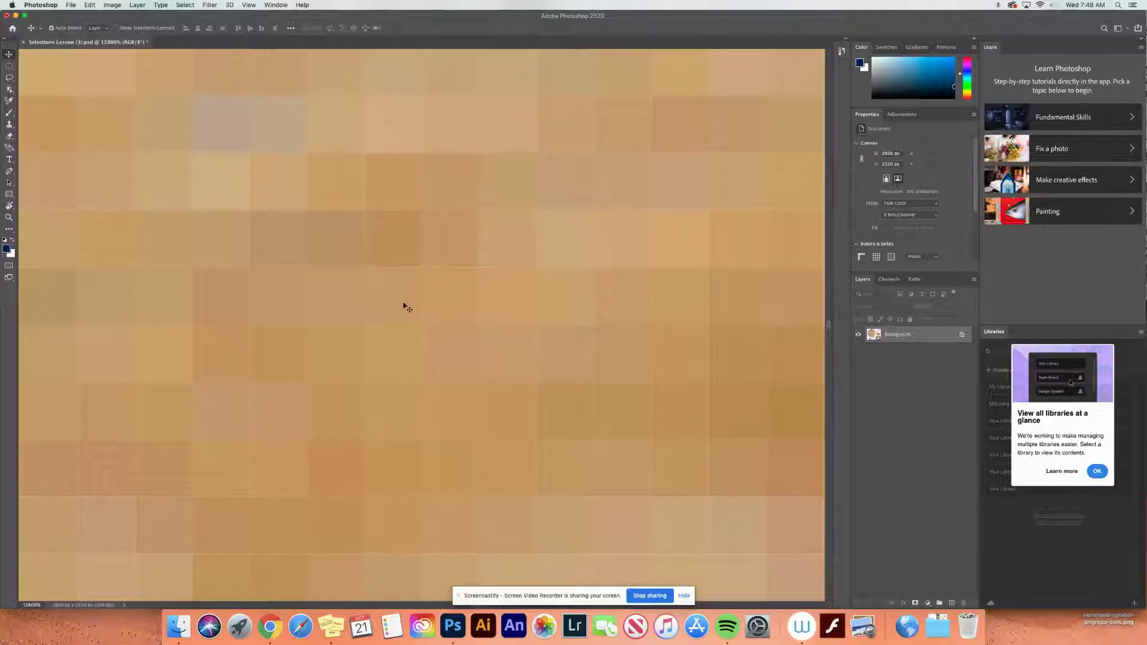
# Return from the pixel-level view to a view of the whole image with all plates and shells
pyautogui.press('super+minus')
pyautogui.press('super+minus')
pyautogui.press('super+minus')
pyautogui.press('super+minus')
pyautogui.press('super+minus')
pyautogui.press('super+minus')
pyautogui.press('super+minus')
pyautogui.press('super+minus')
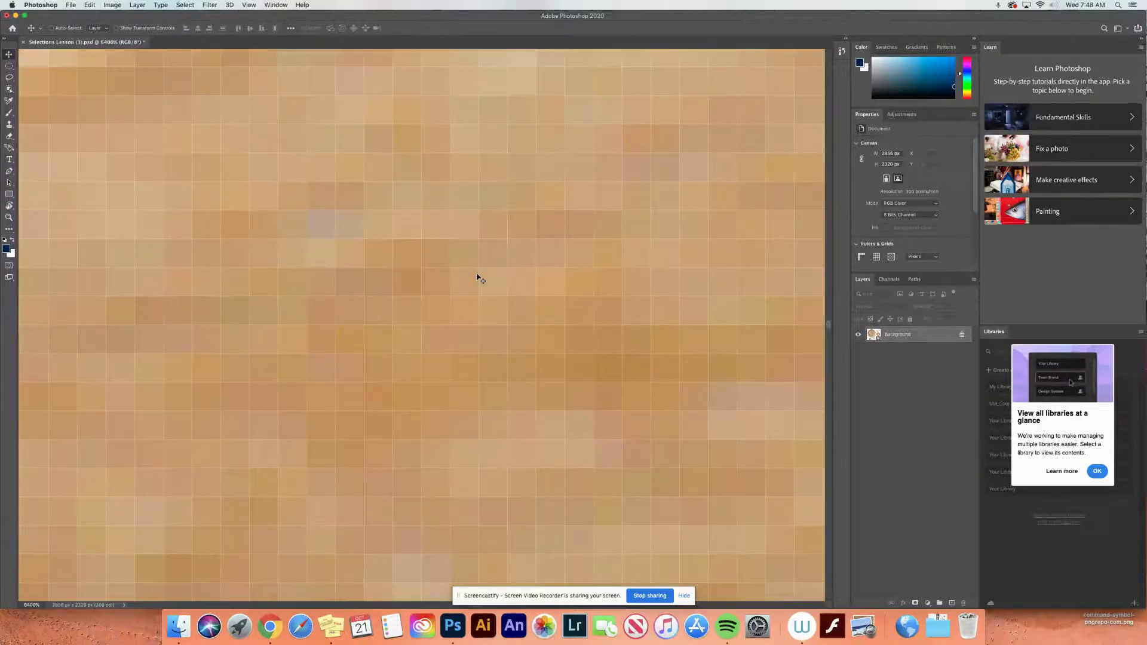
pyautogui.press('super+minus')
pyautogui.press('super+minus')
pyautogui.press('super+minus')
pyautogui.press('super+minus')
pyautogui.press('super+minus')
pyautogui.press('super+minus')
pyautogui.press('super+minus')
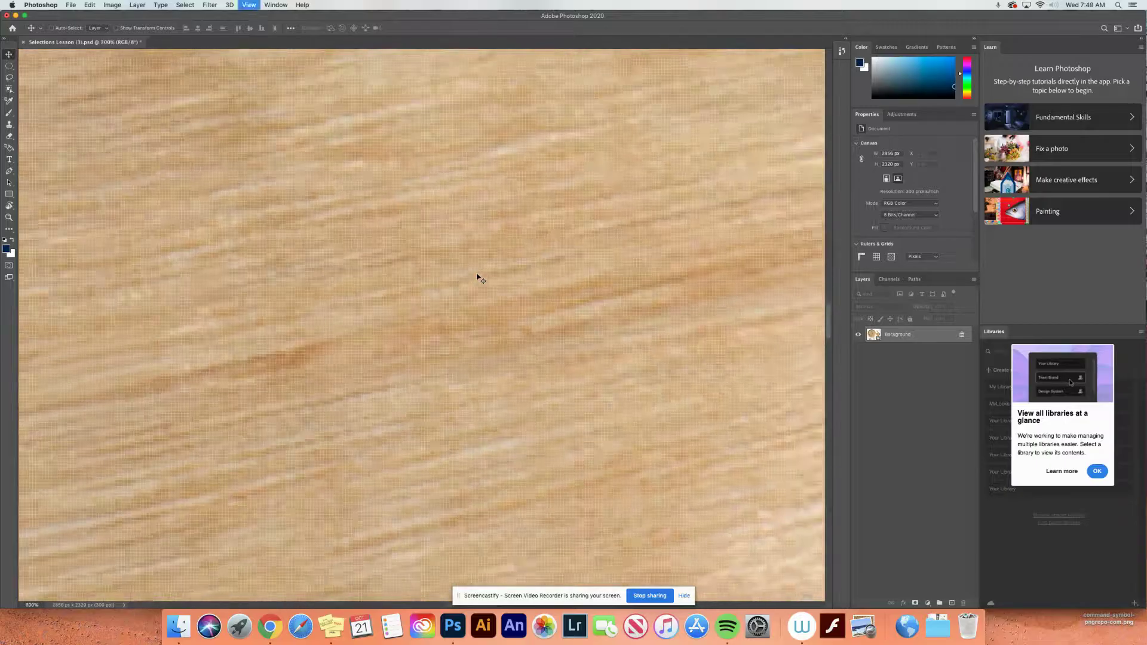
pyautogui.press('super+minus')
pyautogui.press('super+minus')
pyautogui.press('super+minus')
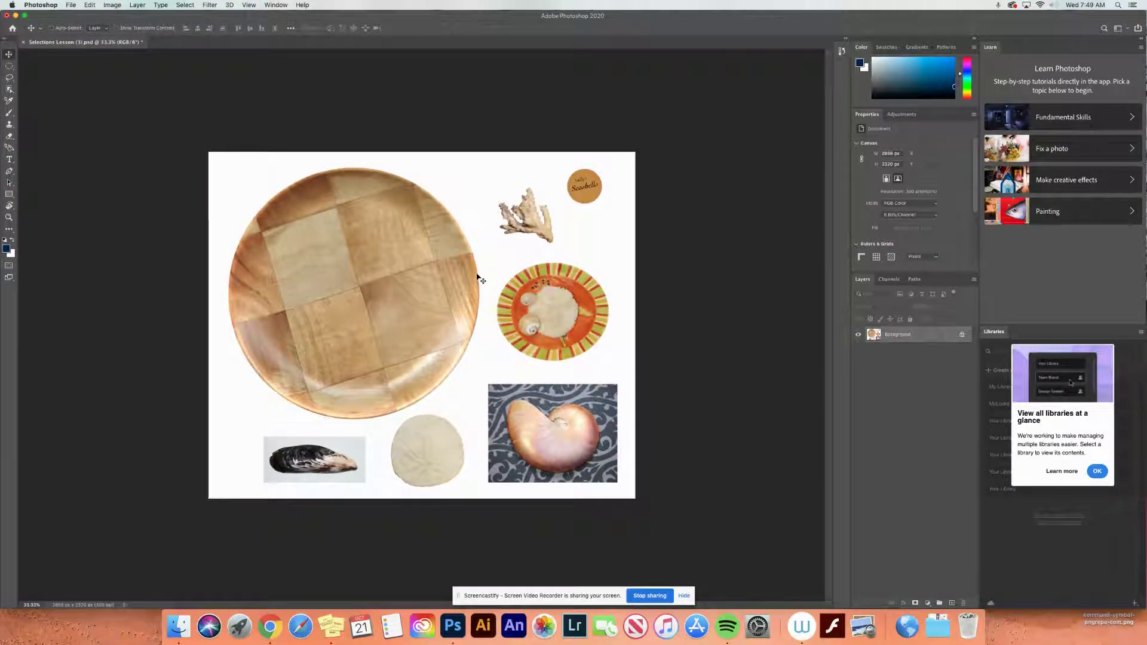
pyautogui.press('super+plus')
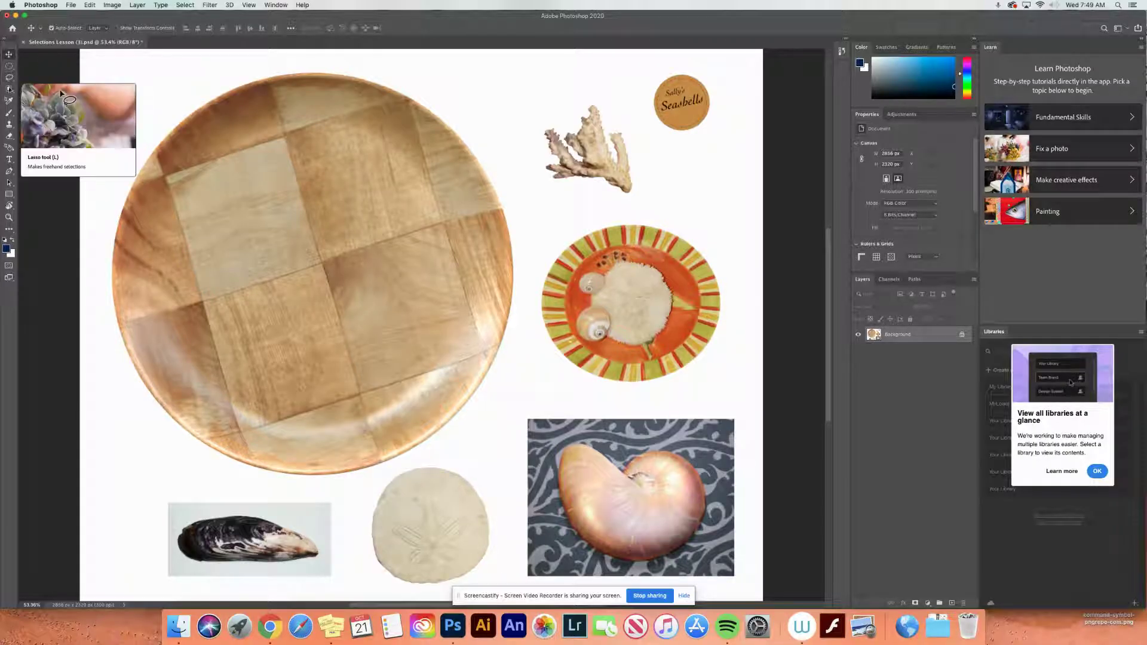
# Try moving a rectangular marquee selection from the wooden plate's centre over the coral, undo the move and deselect
pyautogui.click(10, 67)
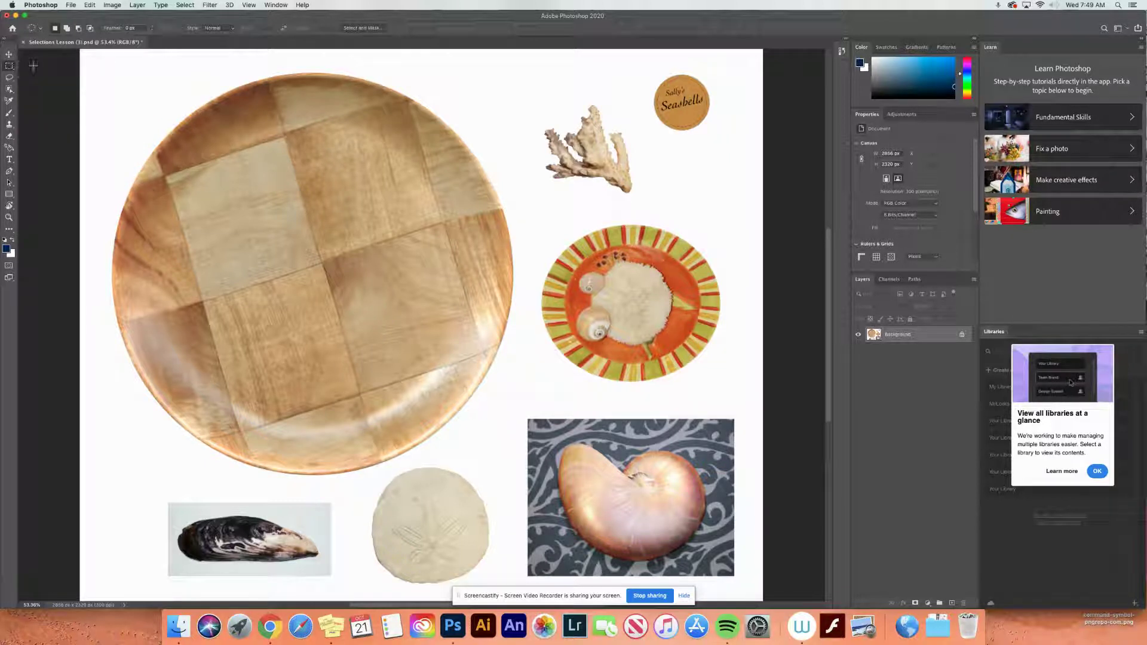
pyautogui.click(9, 68)
pyautogui.moveTo(234, 218); pyautogui.dragTo(430, 334)
pyautogui.press('v')
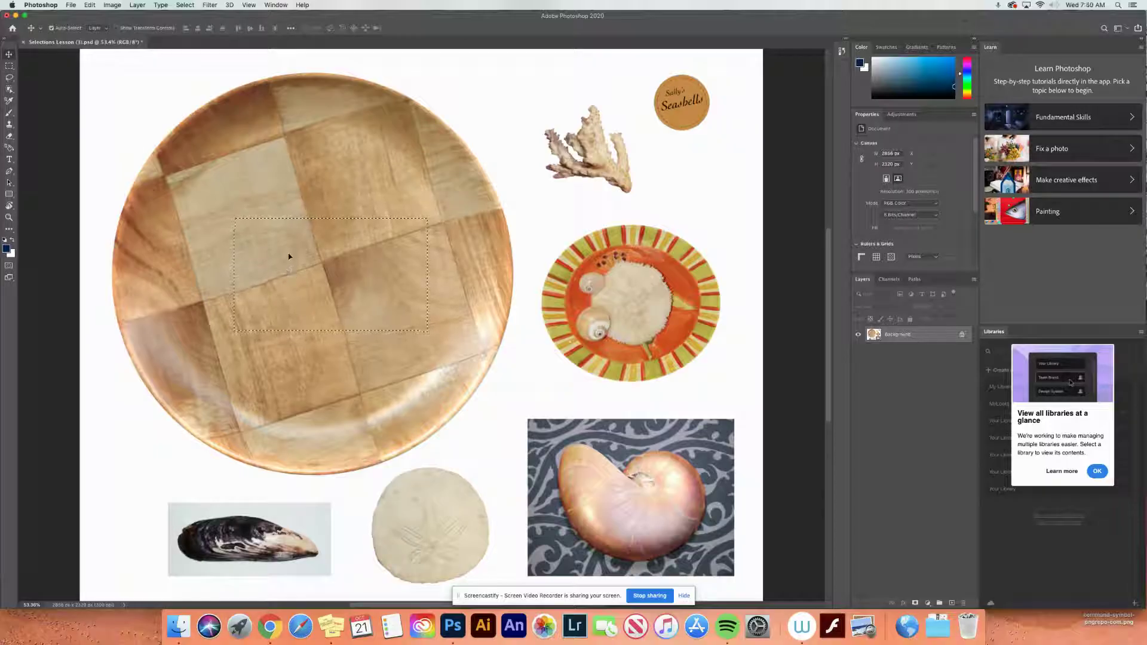
pyautogui.moveTo(289, 257); pyautogui.dragTo(514, 162)
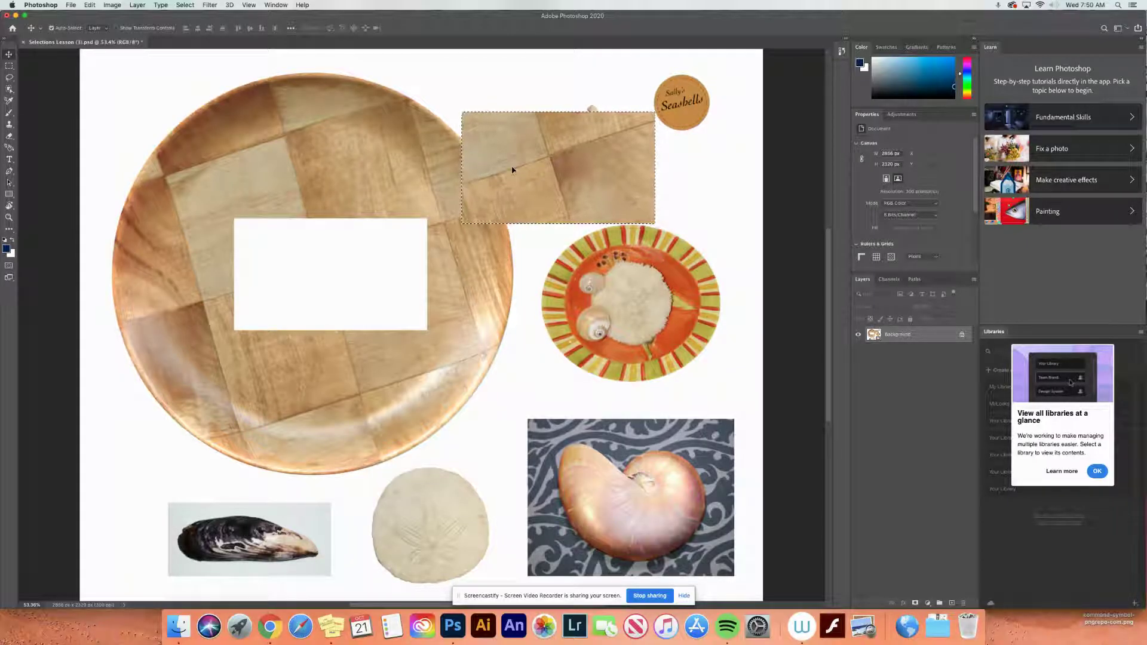
pyautogui.press('super+z')
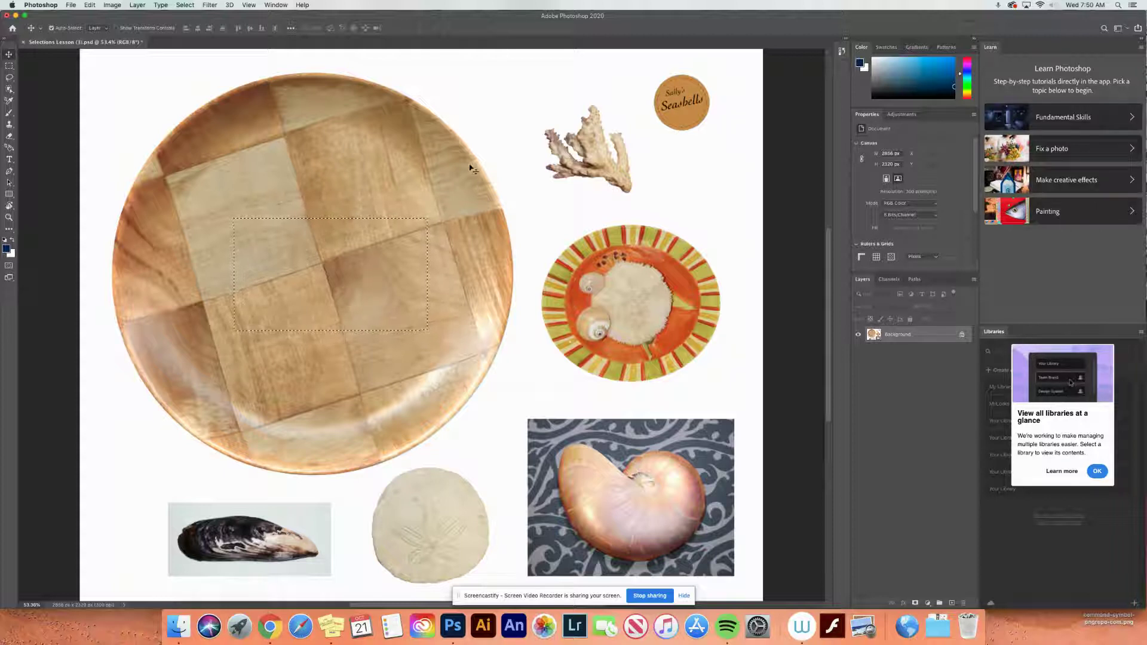
pyautogui.press('super+d')
# Select the striped orange plate along its outer rim with the Elliptical Marquee tool
pyautogui.press('z')
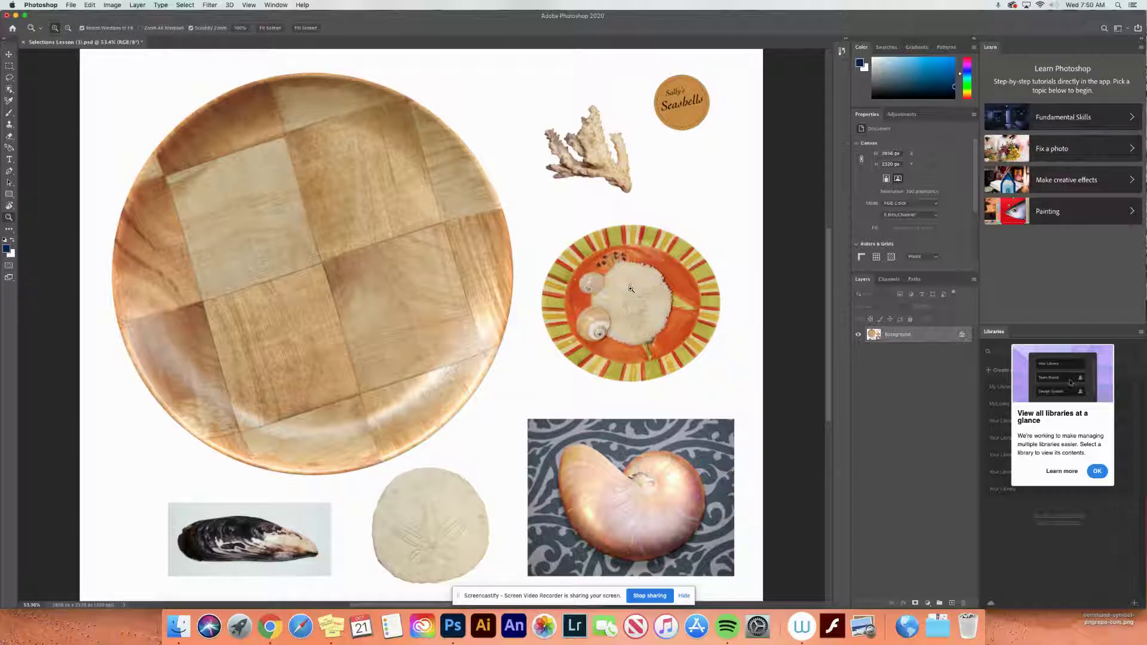
pyautogui.press('v')
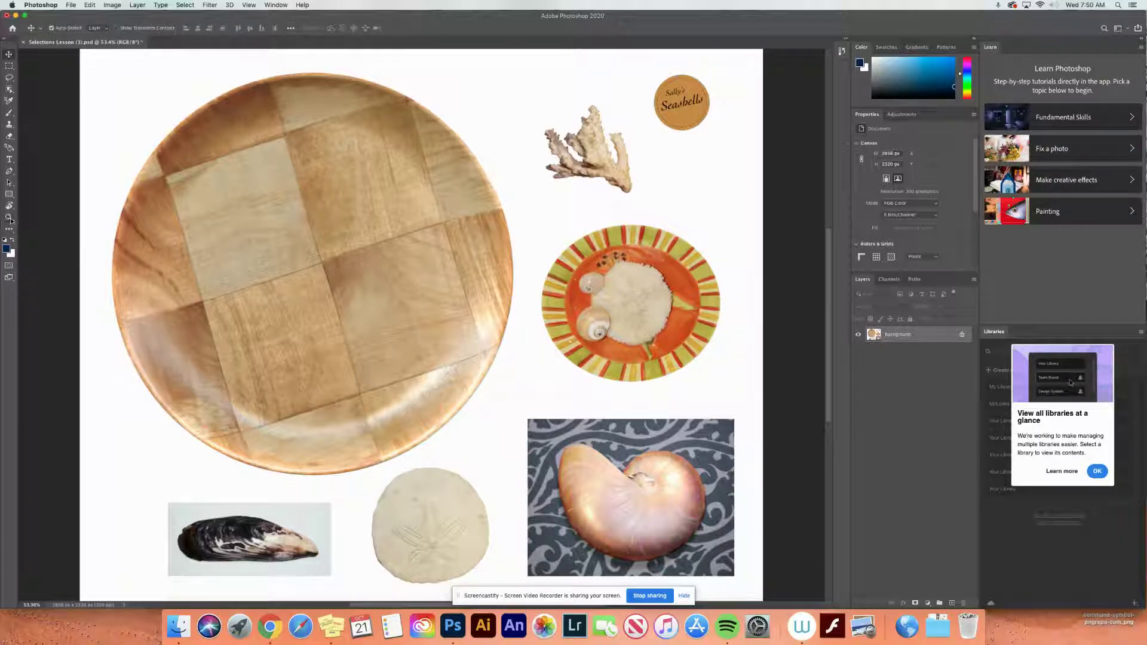
pyautogui.click(9, 218)
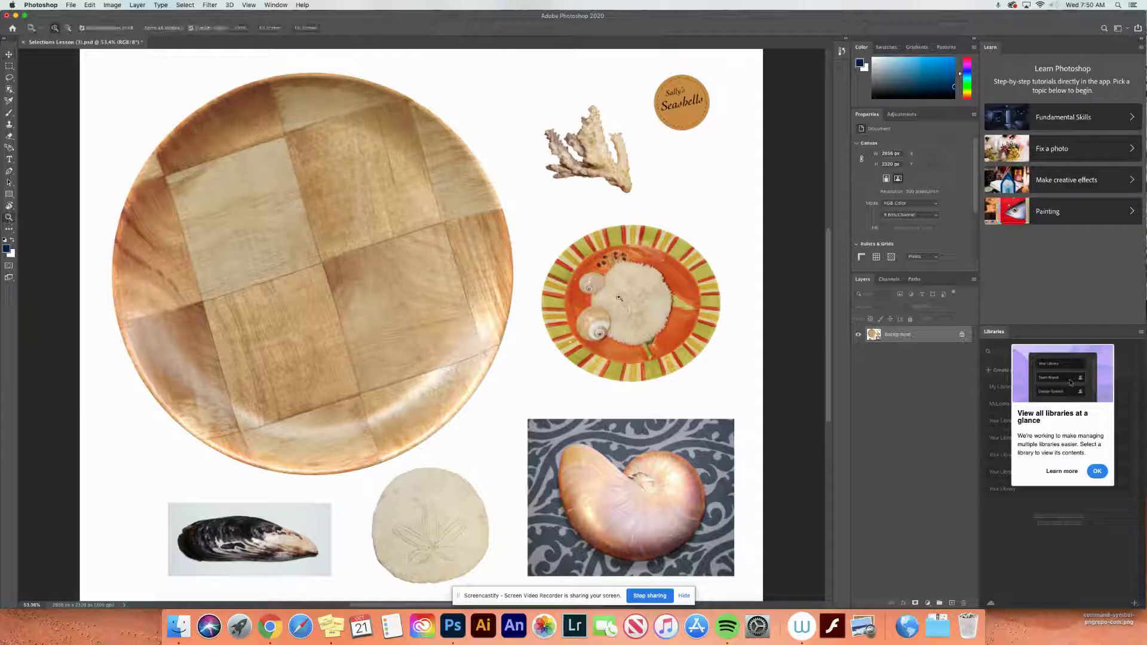
pyautogui.moveTo(618, 298); pyautogui.dragTo(455, 323)
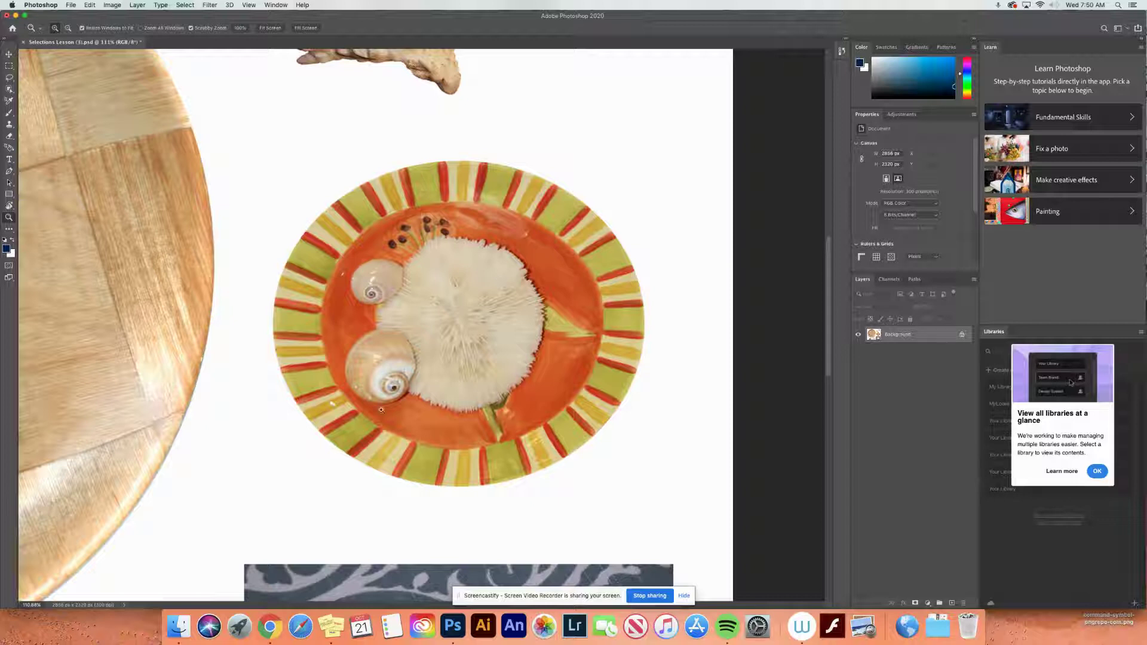
pyautogui.click(9, 66)
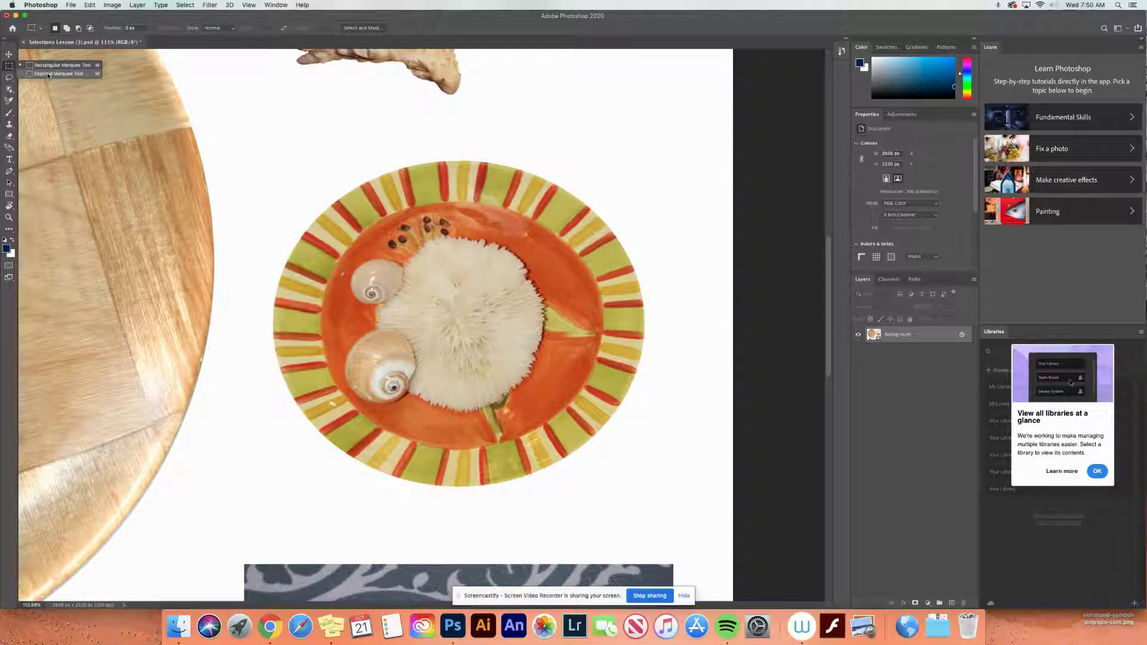
pyautogui.click(48, 74)
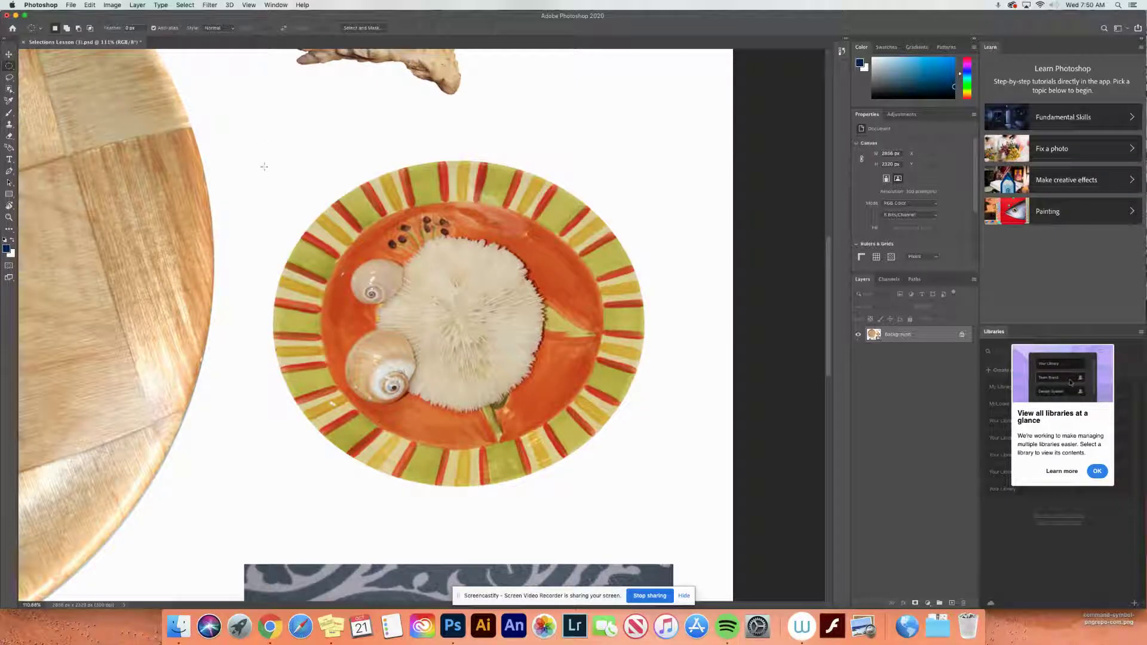
pyautogui.moveTo(263, 163); pyautogui.dragTo(617, 466)
pyautogui.press('space')
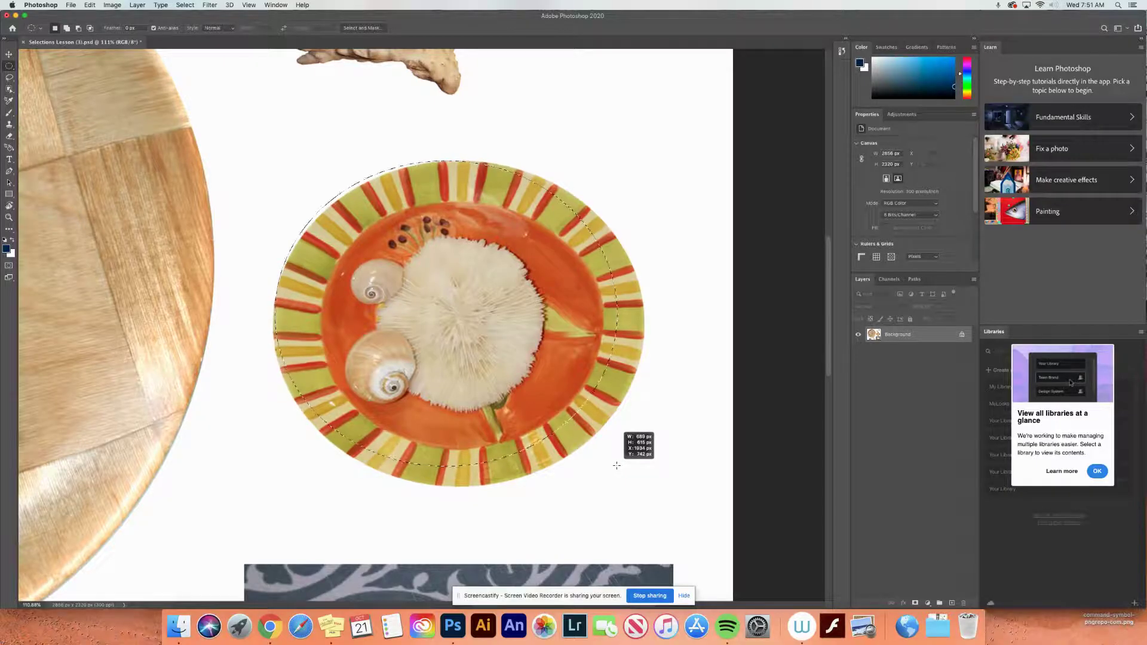
pyautogui.moveTo(623, 469); pyautogui.dragTo(643, 486)
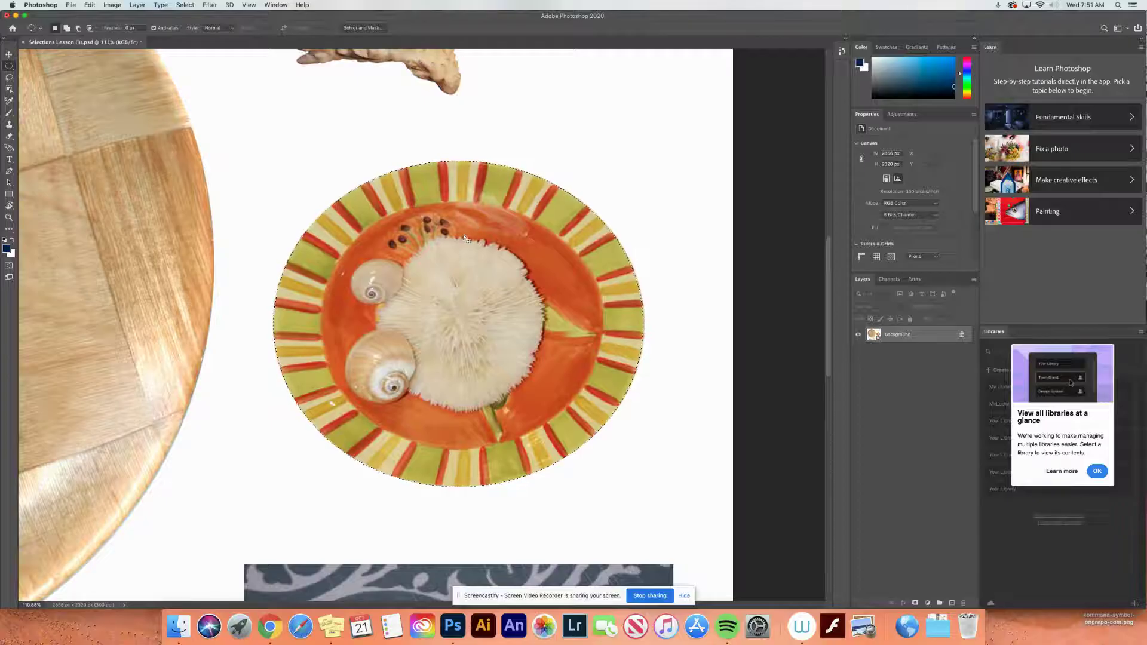
# Move the selected striped plate onto the upper left edge of the wooden plate and deselect it
pyautogui.press('super+0')
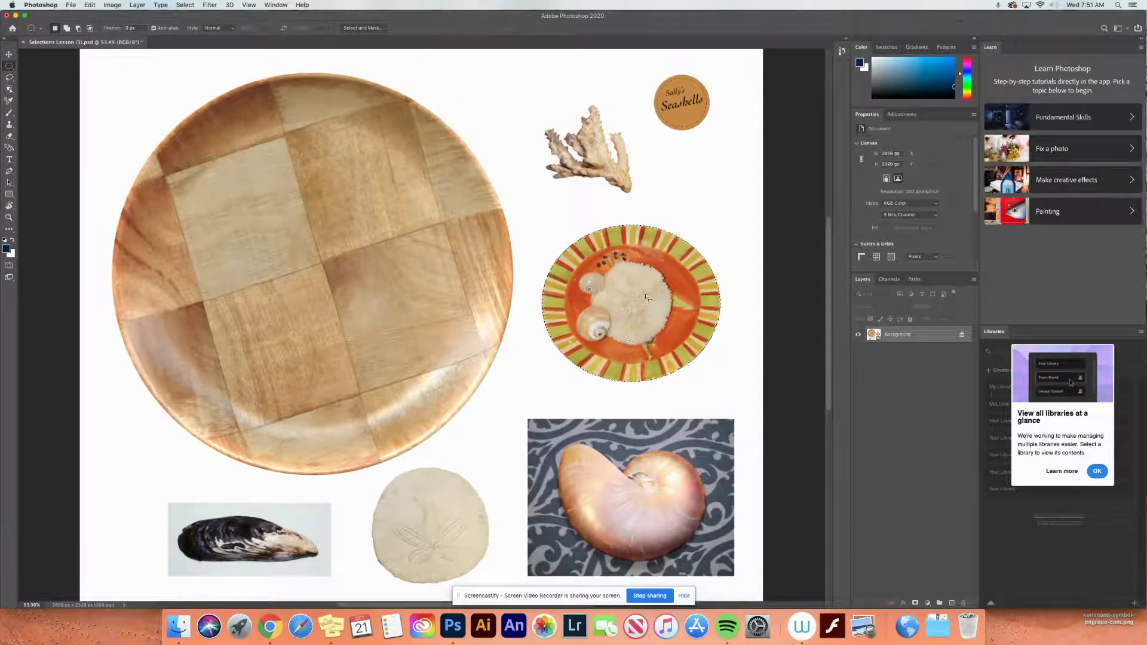
pyautogui.click(9, 54)
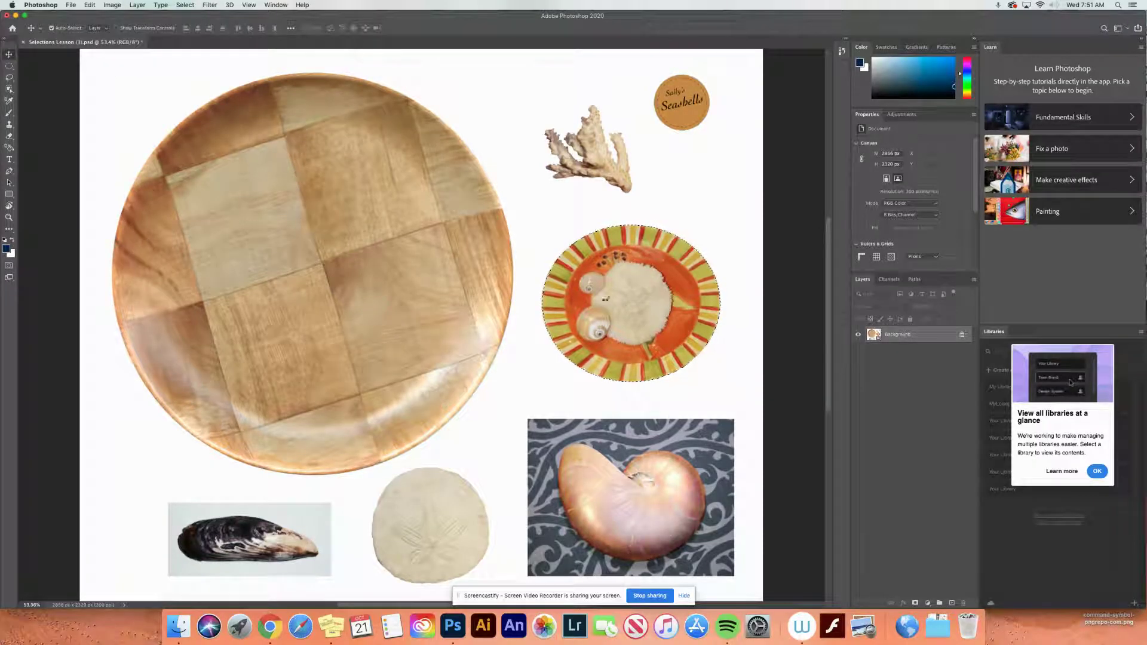
pyautogui.moveTo(638, 320); pyautogui.dragTo(210, 238)
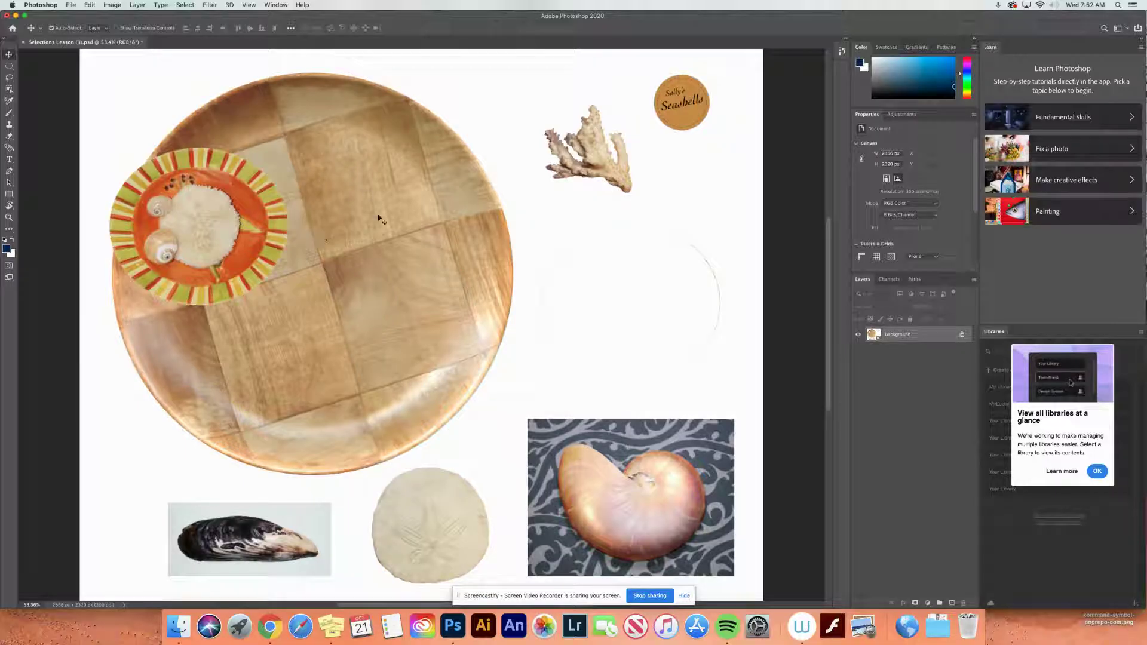
# Try moving the placed striped plate again with an elliptical selection, undo the move and deselect
pyautogui.click(9, 67)
pyautogui.moveTo(123, 152); pyautogui.dragTo(281, 302)
pyautogui.press('v')
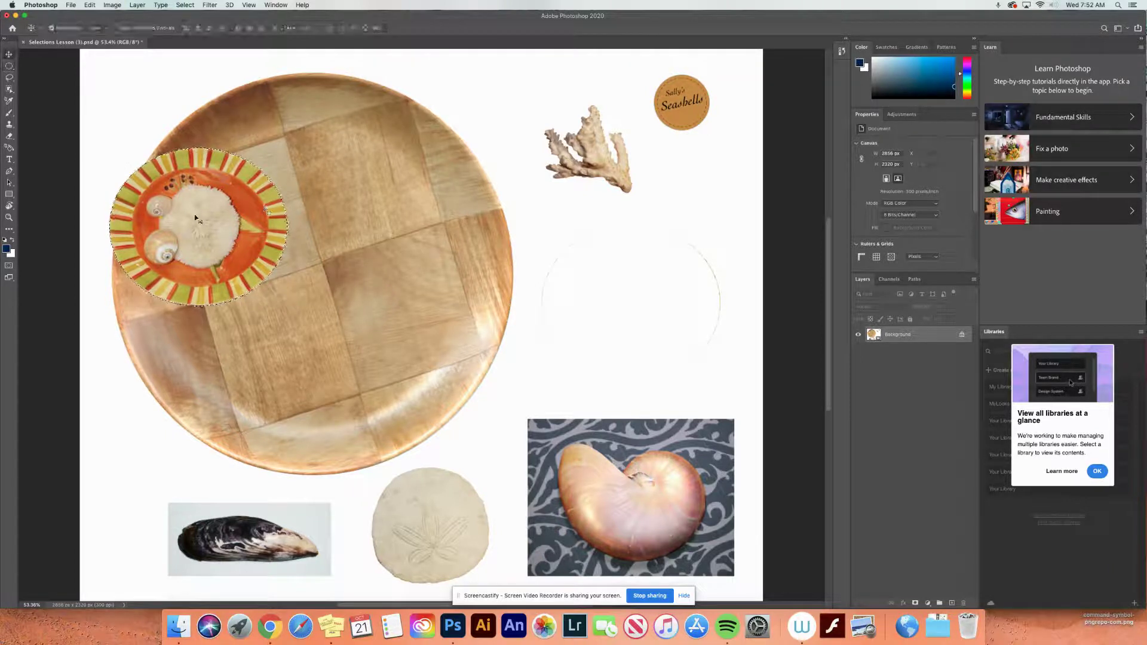
pyautogui.moveTo(239, 205); pyautogui.dragTo(401, 155)
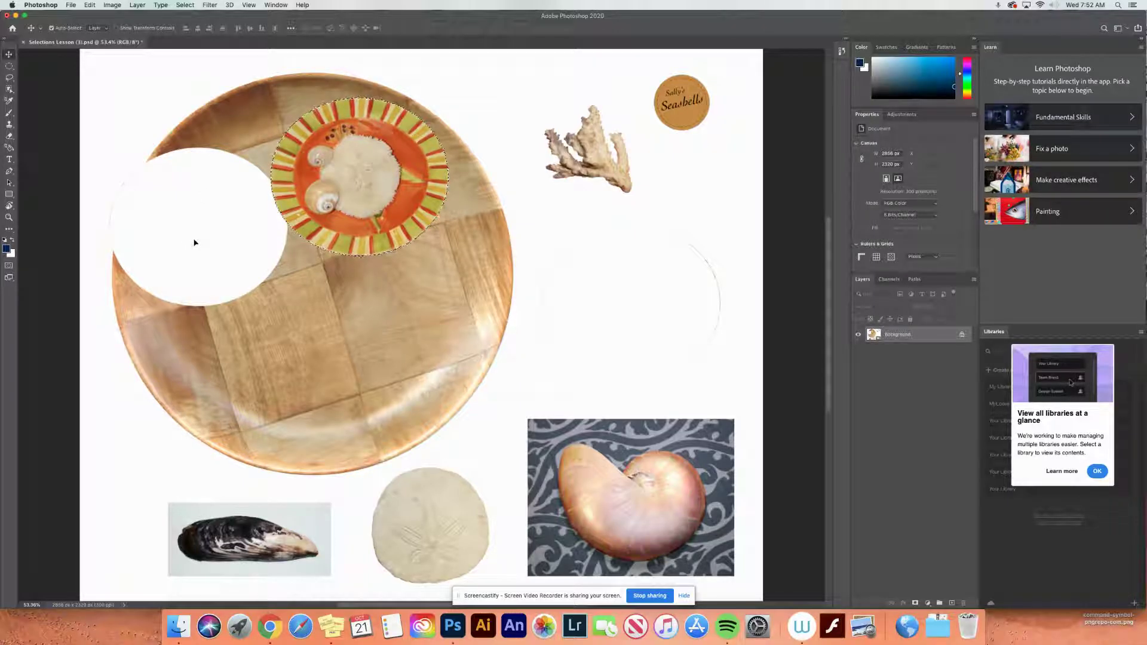
pyautogui.press('super+z')
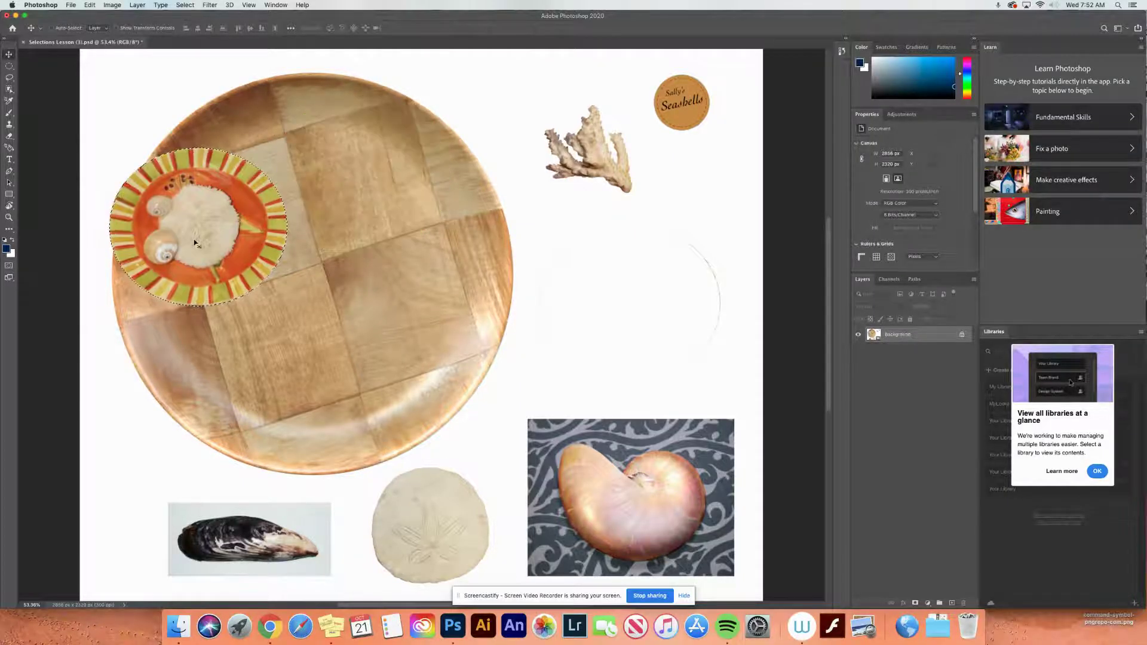
pyautogui.press('super+shift+i')
pyautogui.press('super+d')
pyautogui.press('super+d')
# Select the whole sand dollar below the wooden plate with the Quick Selection tool
pyautogui.press('z')
pyautogui.moveTo(454, 525); pyautogui.dragTo(513, 263)
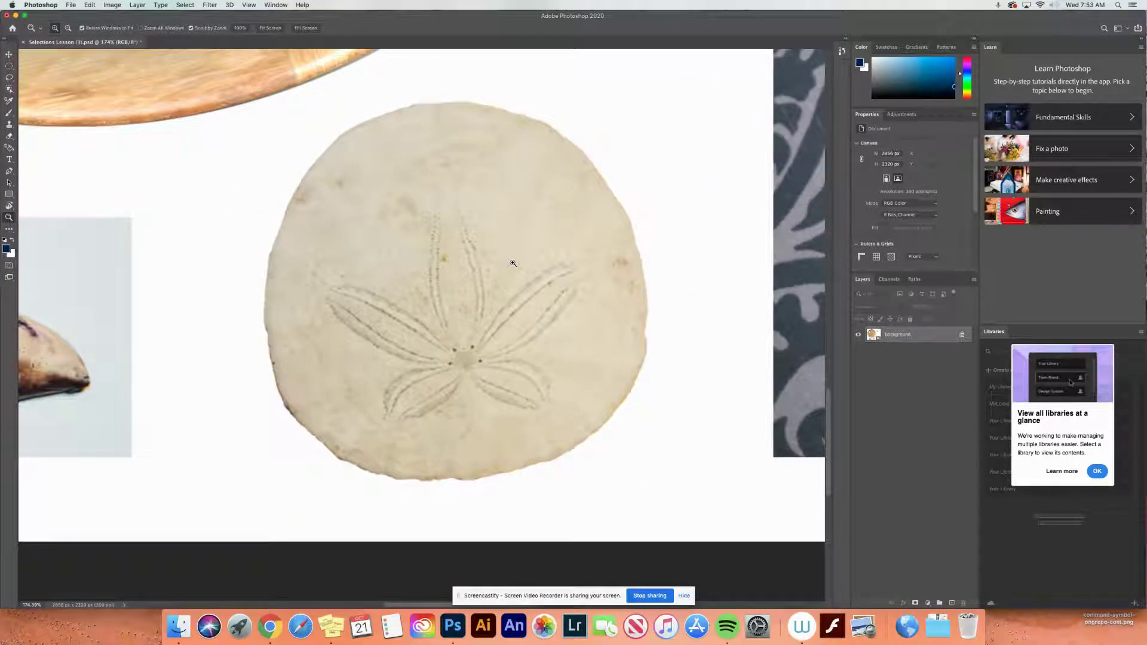
pyautogui.click(9, 90)
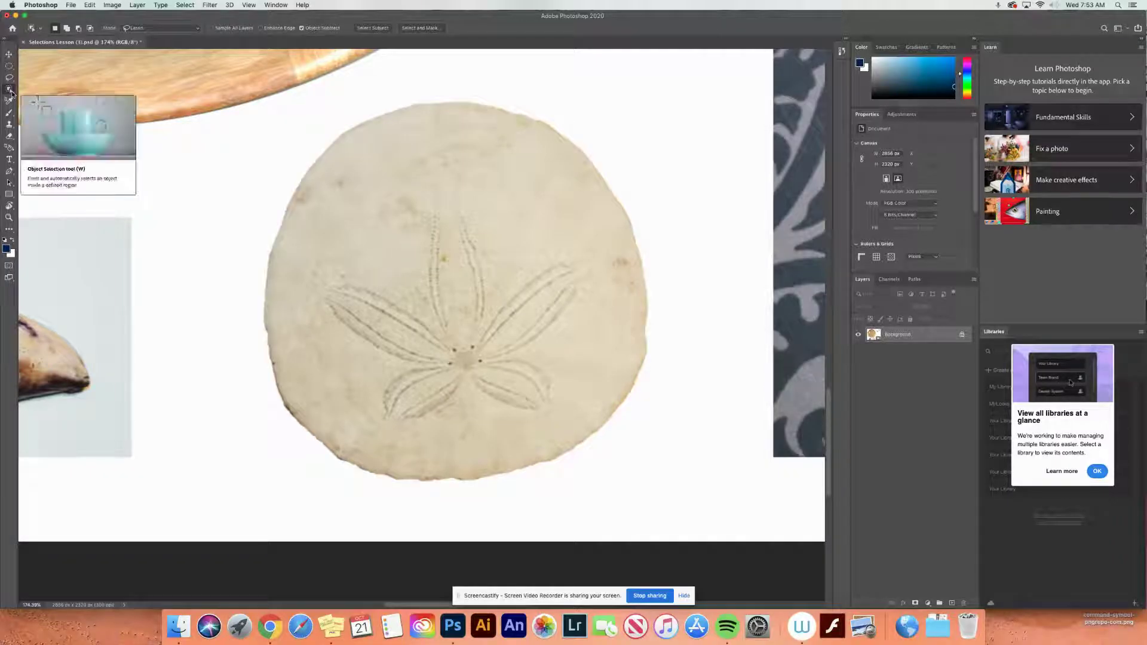
pyautogui.click(10, 91)
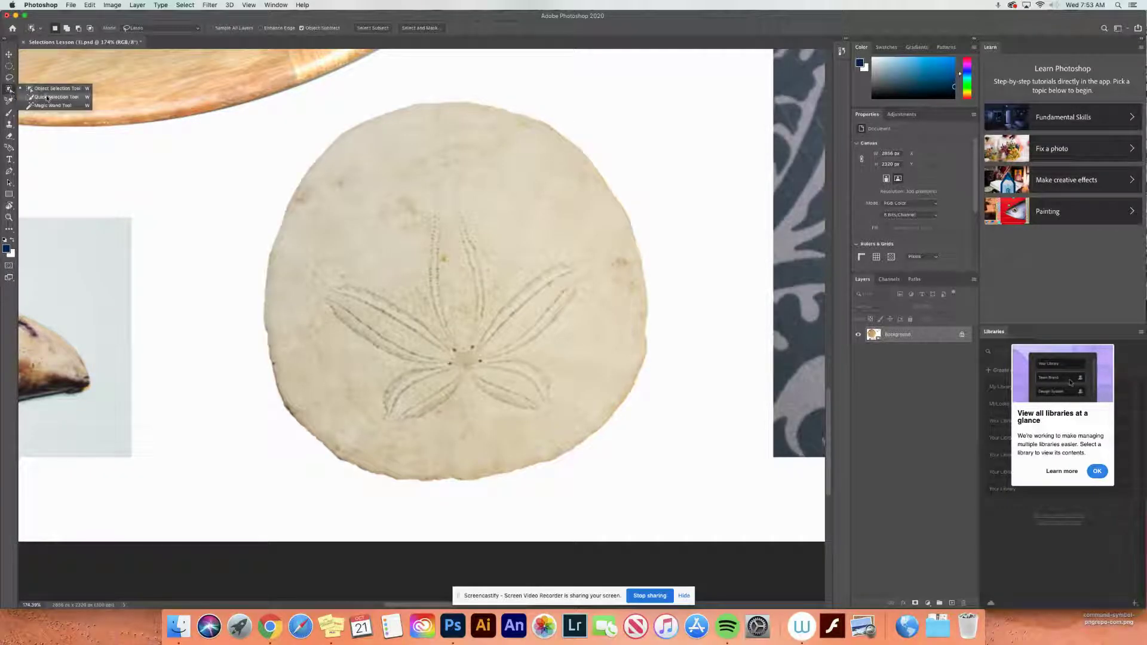
pyautogui.click(47, 97)
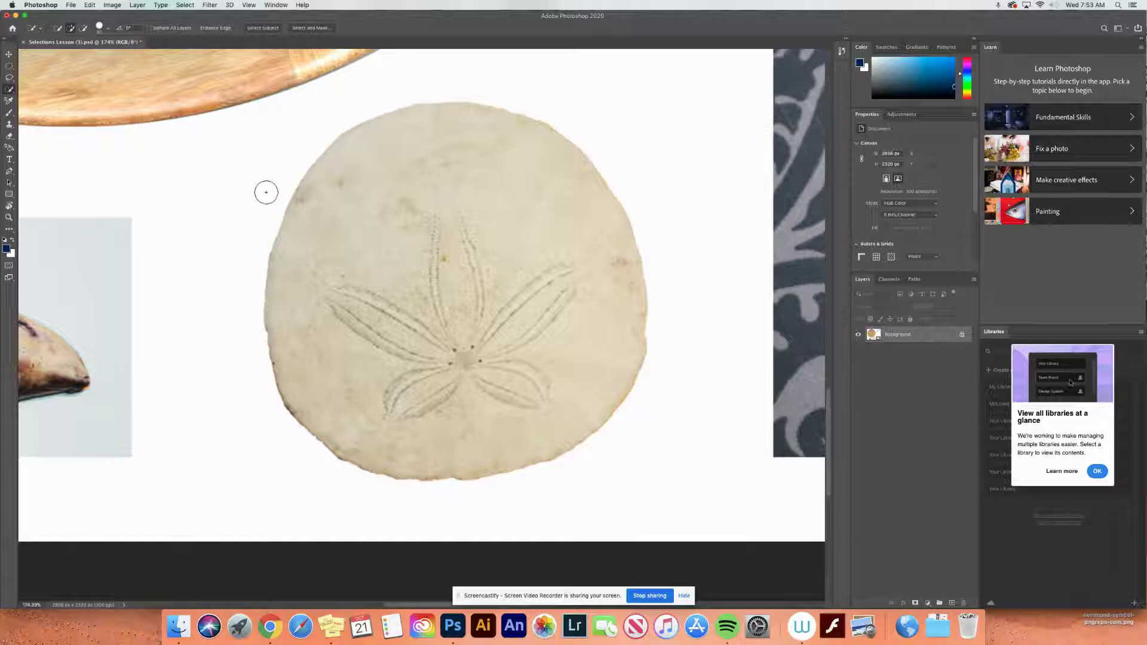
pyautogui.click(348, 199)
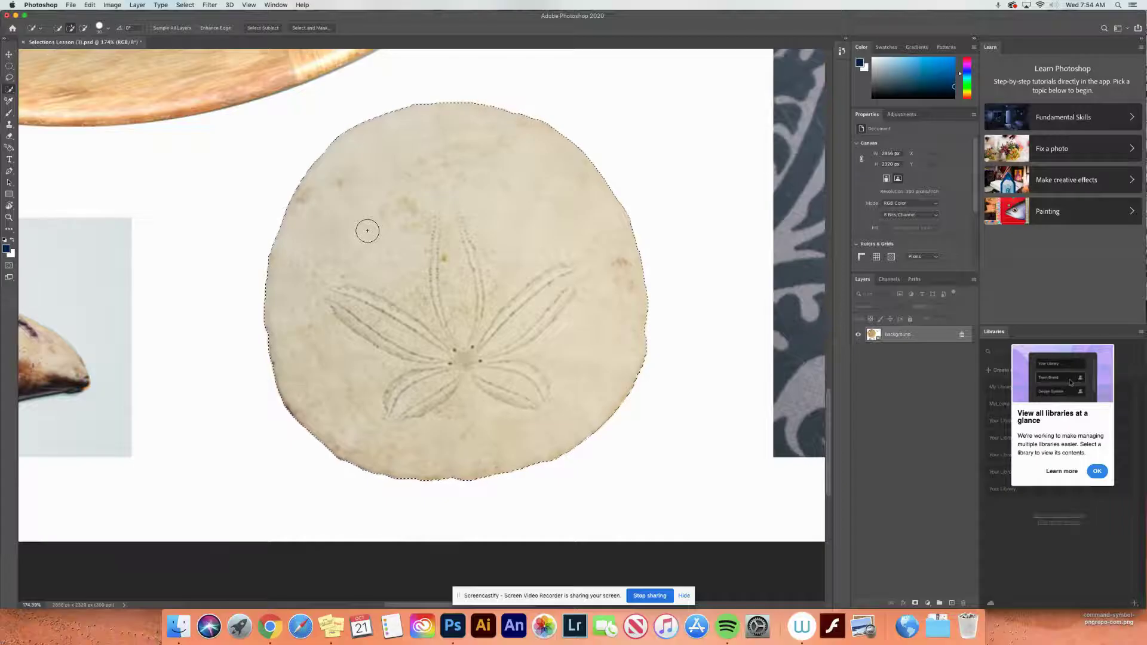
# Move the selected sand dollar onto the wooden plate, below the striped plate, and deselect it
pyautogui.press('super+0')
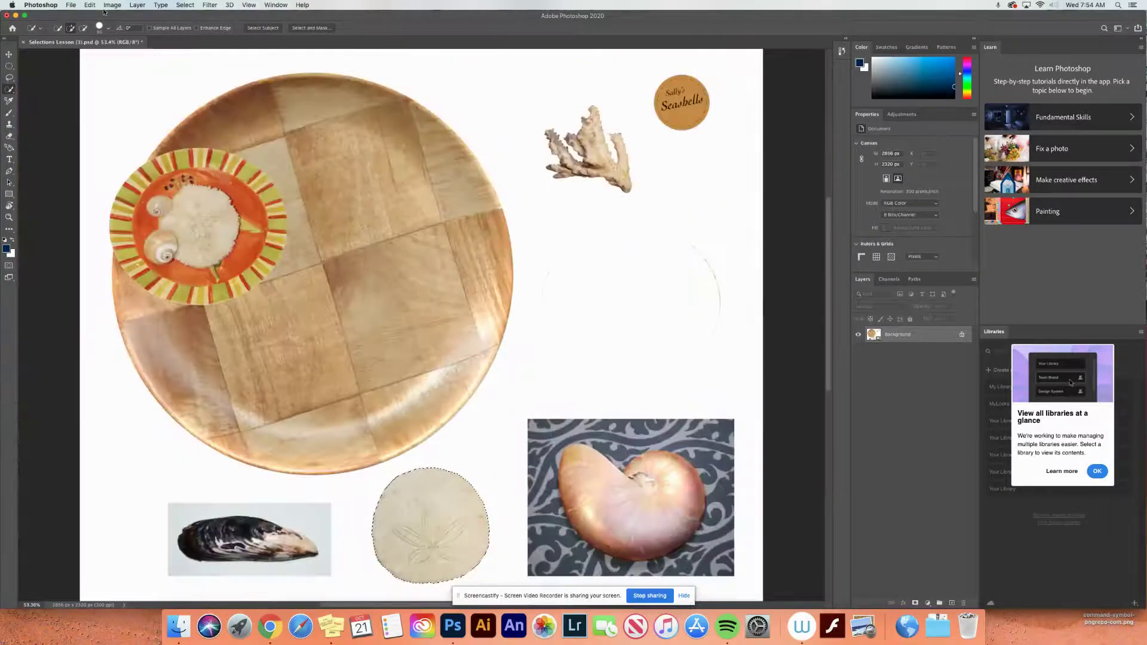
pyautogui.click(8, 55)
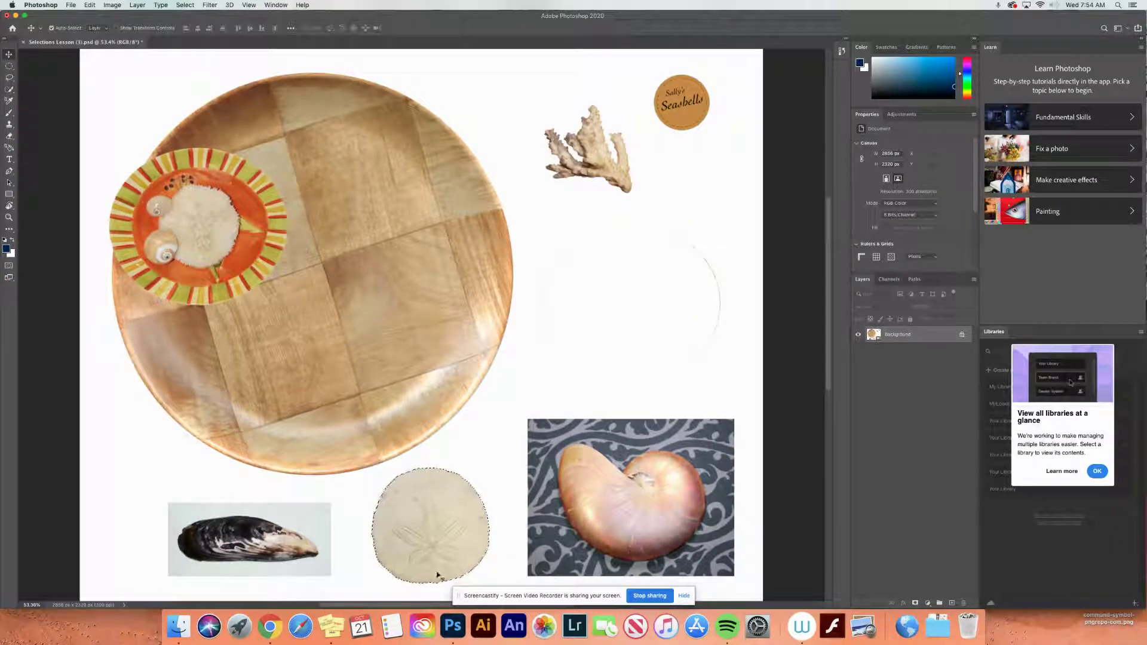
pyautogui.moveTo(435, 543); pyautogui.dragTo(252, 387)
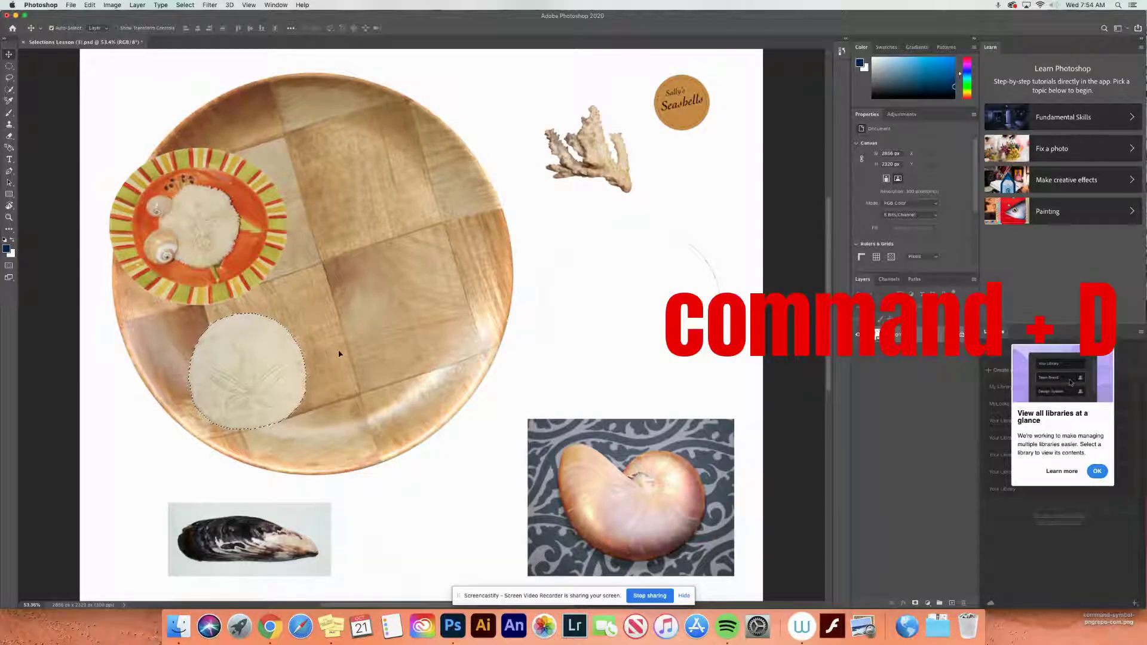
pyautogui.press('super+d')
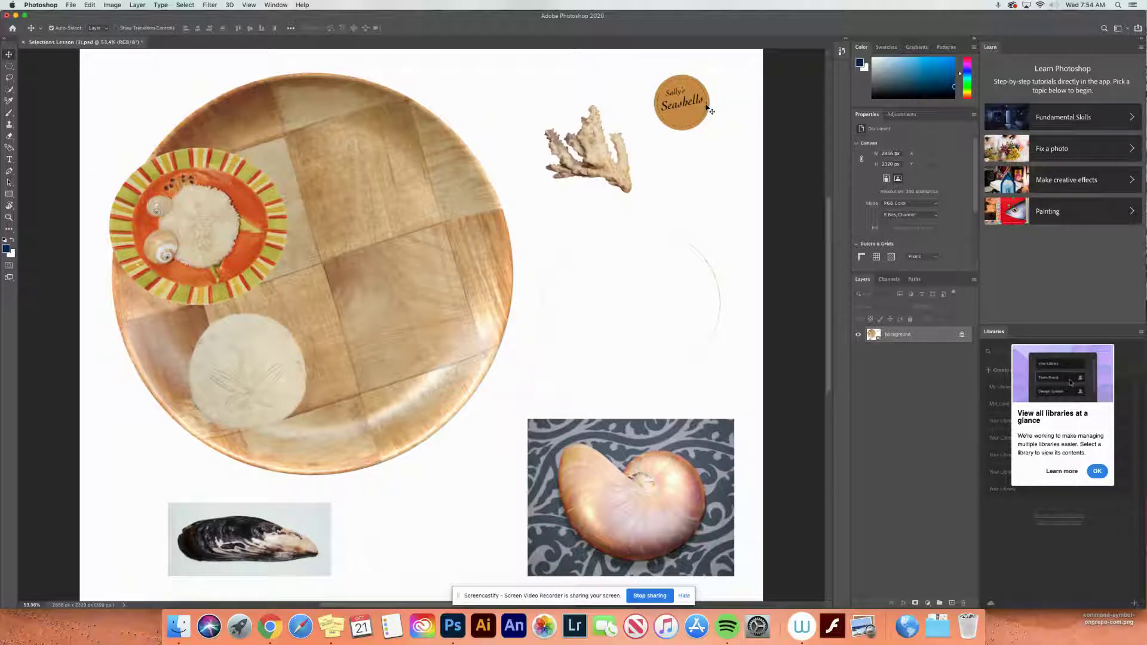
# Select the round Sally's Seashells label beside the coral with the Elliptical Marquee tool
pyautogui.press('z')
pyautogui.moveTo(687, 105); pyautogui.dragTo(556, 270)
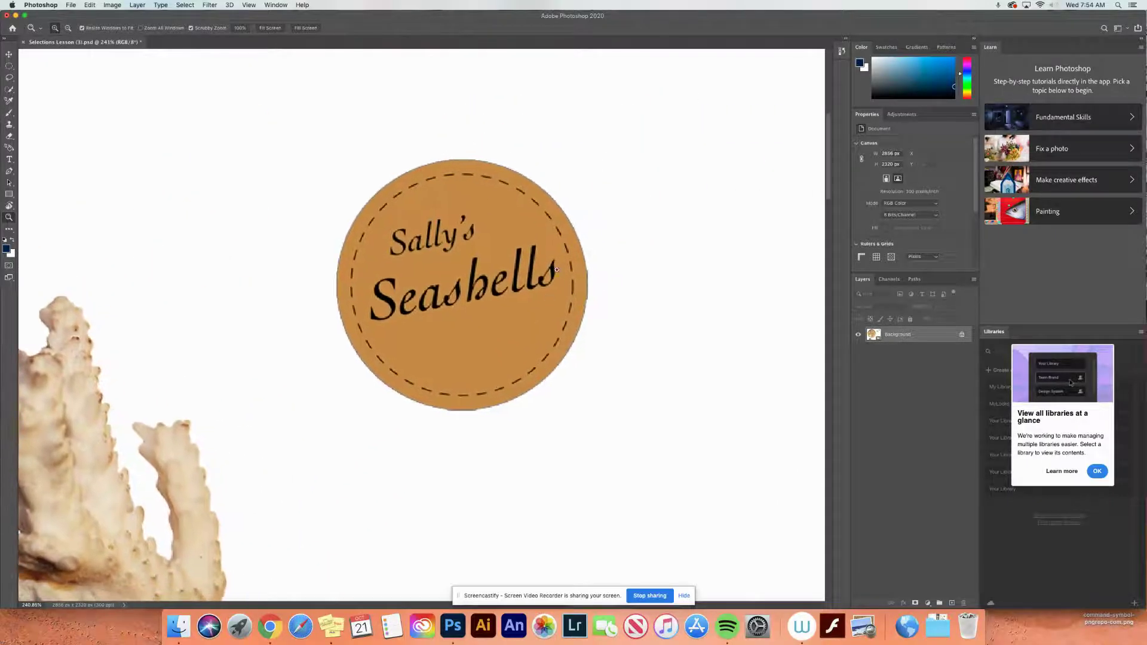
pyautogui.click(10, 67)
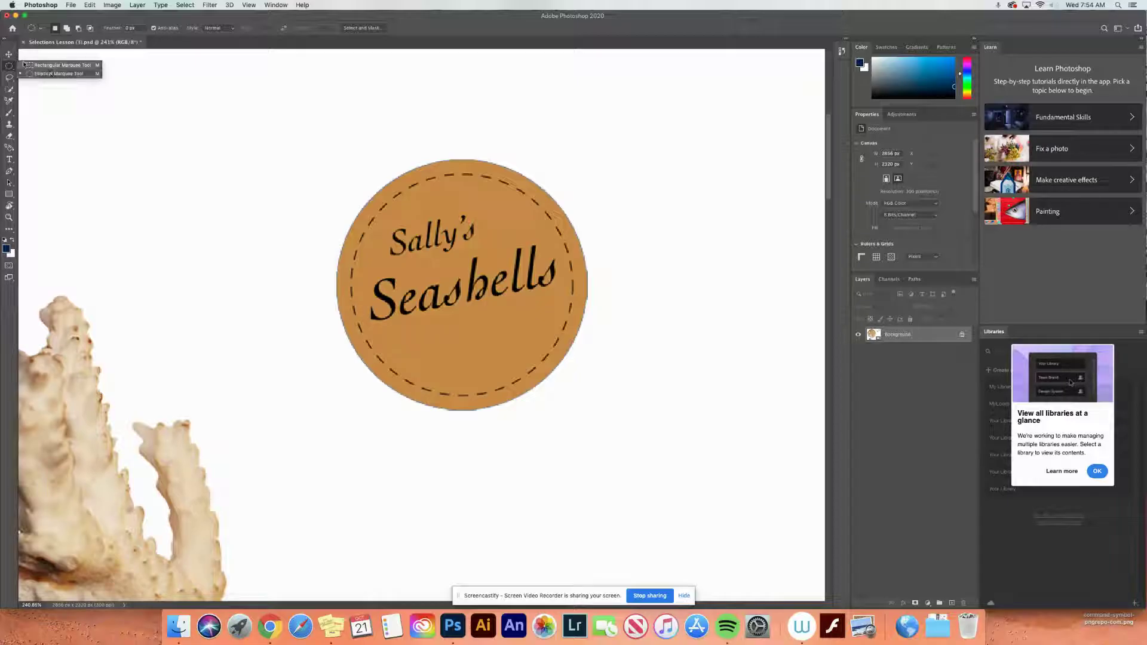
pyautogui.click(51, 76)
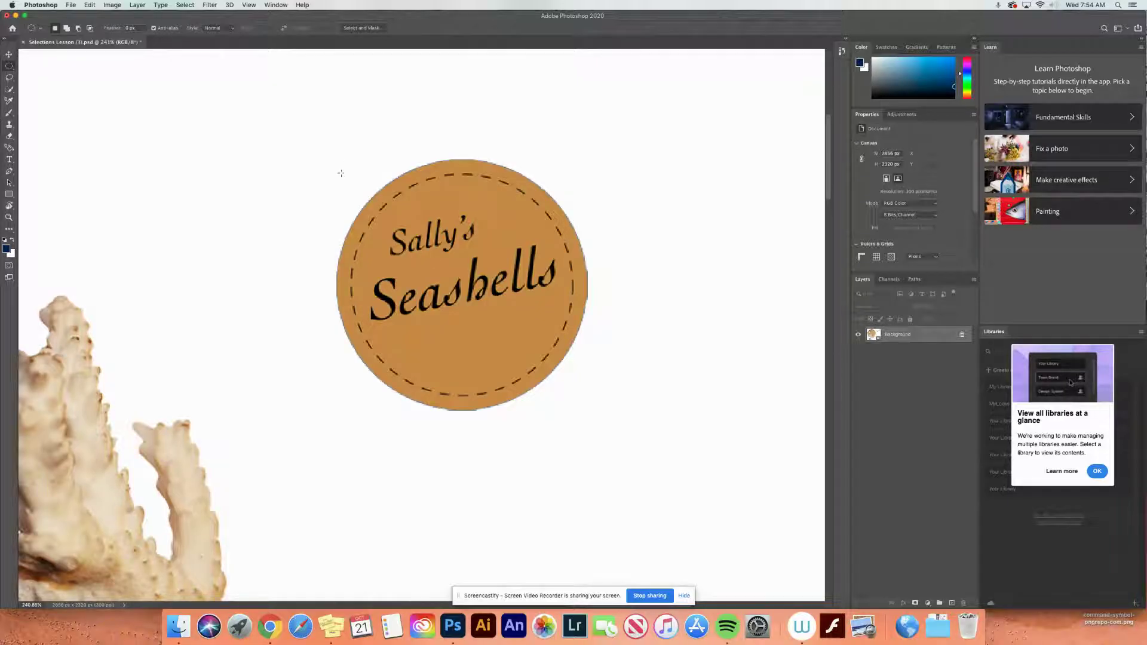
pyautogui.moveTo(349, 168); pyautogui.dragTo(585, 410)
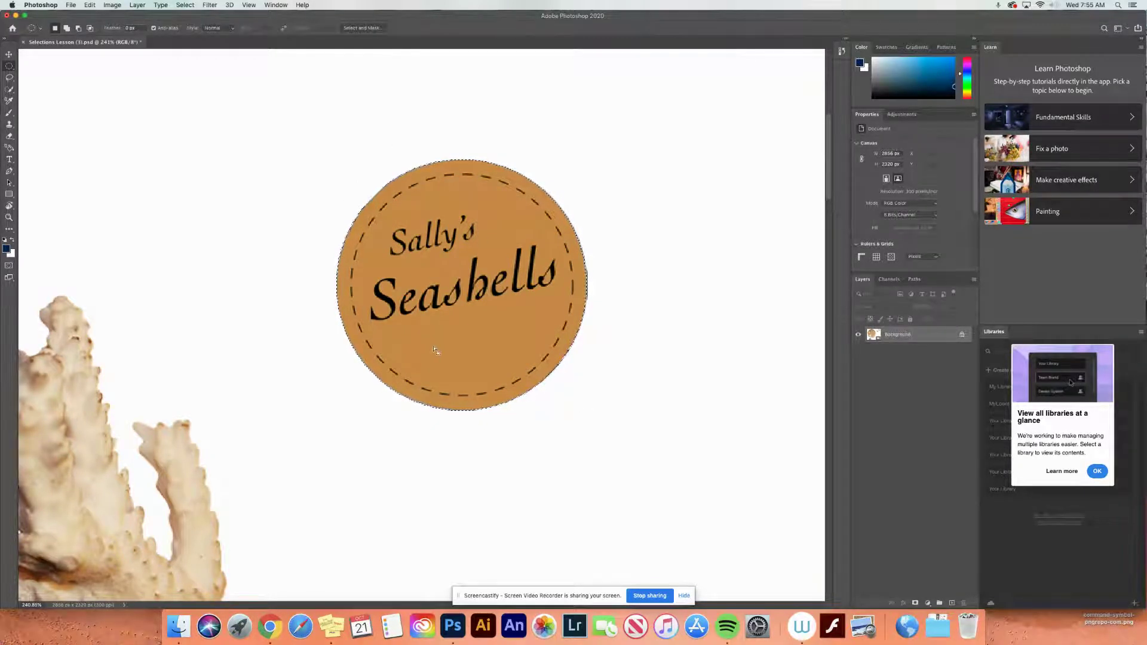
pyautogui.press('super+0')
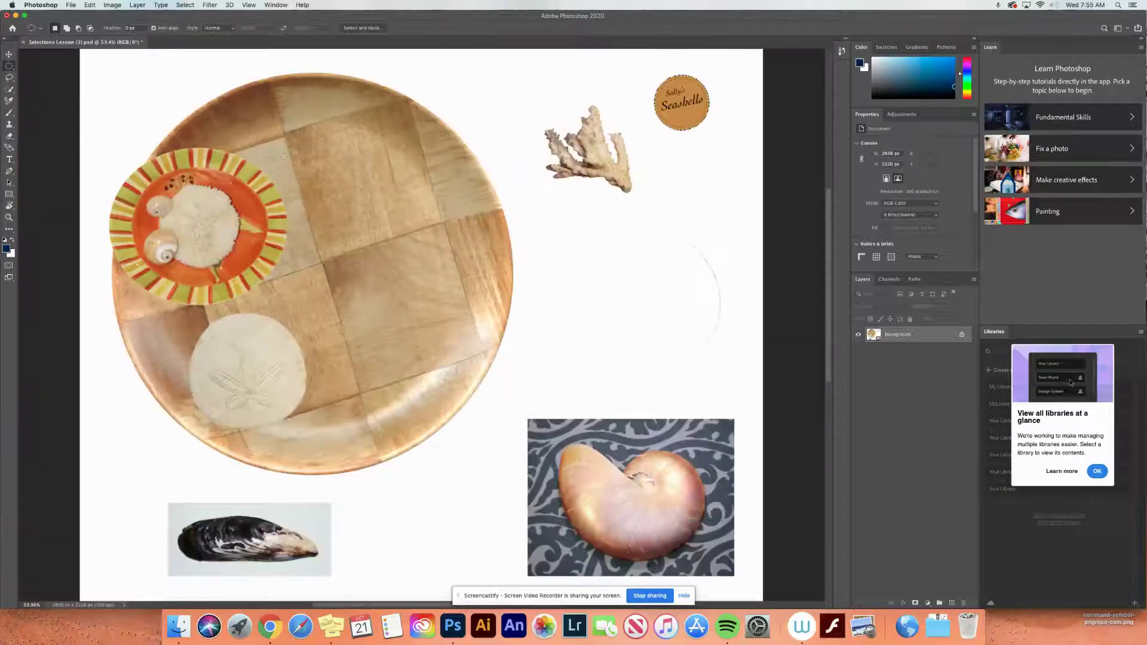
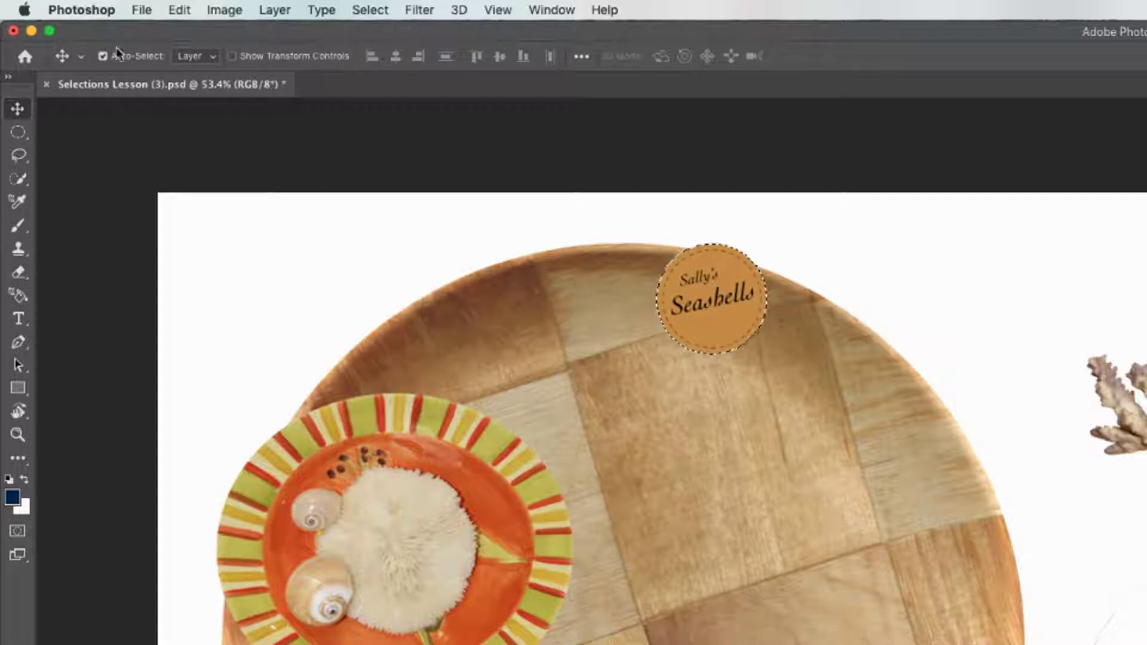
# Invert the colours of the selected Sally's Seashells label on the wooden plate's upper edge and examine it up close
pyautogui.click(230, 11)
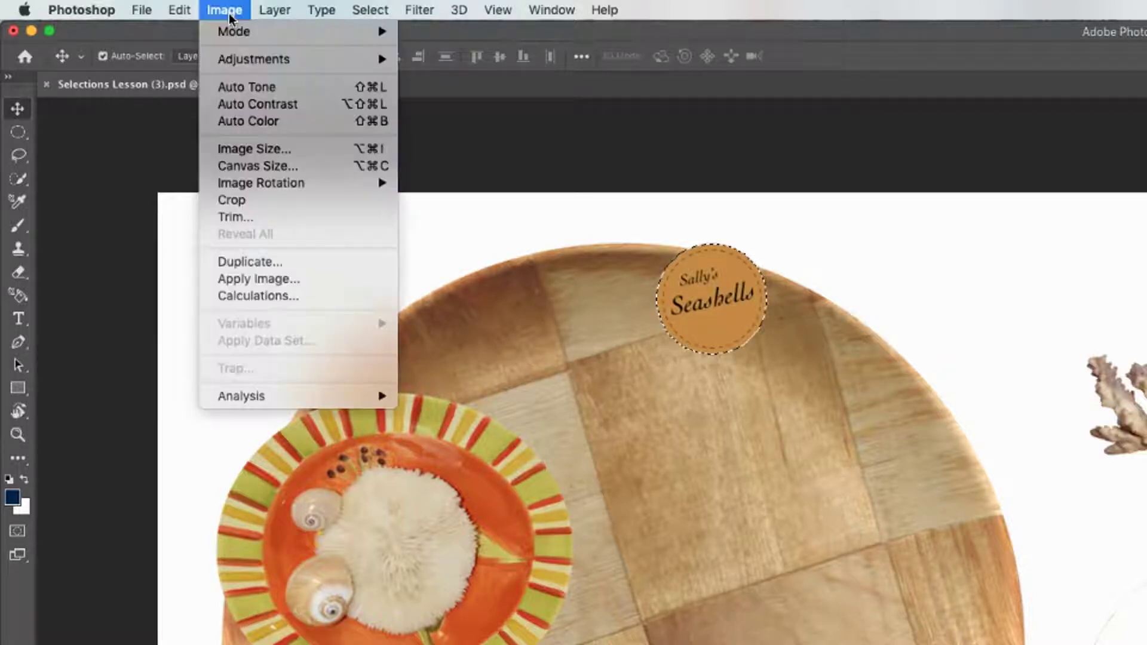
pyautogui.moveTo(237, 63)
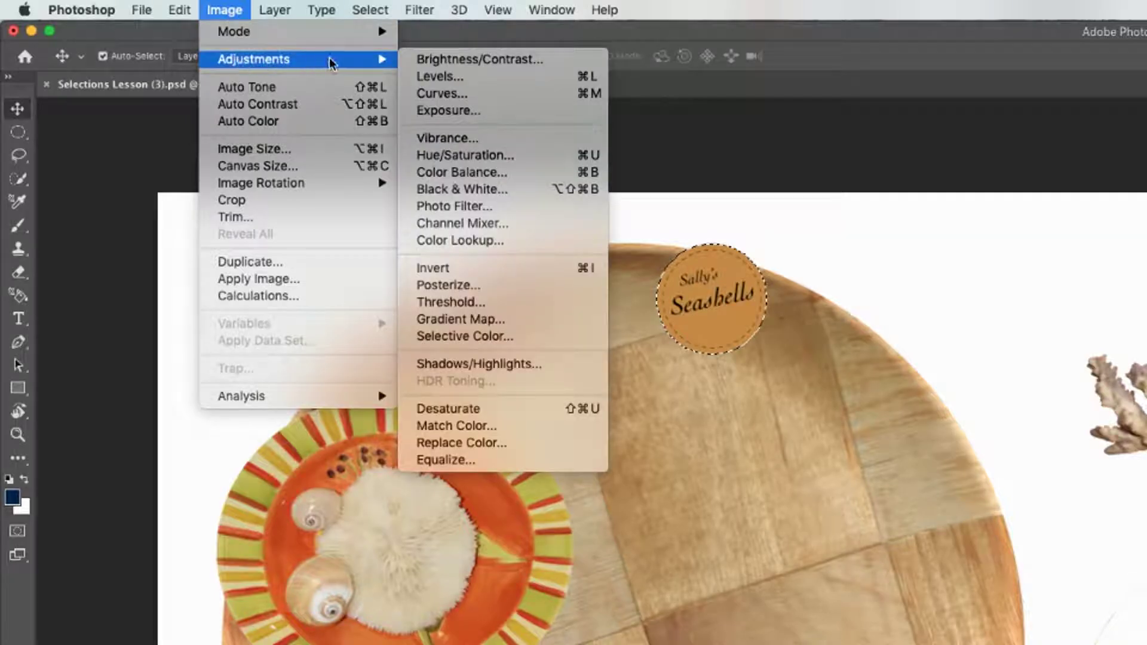
pyautogui.click(471, 274)
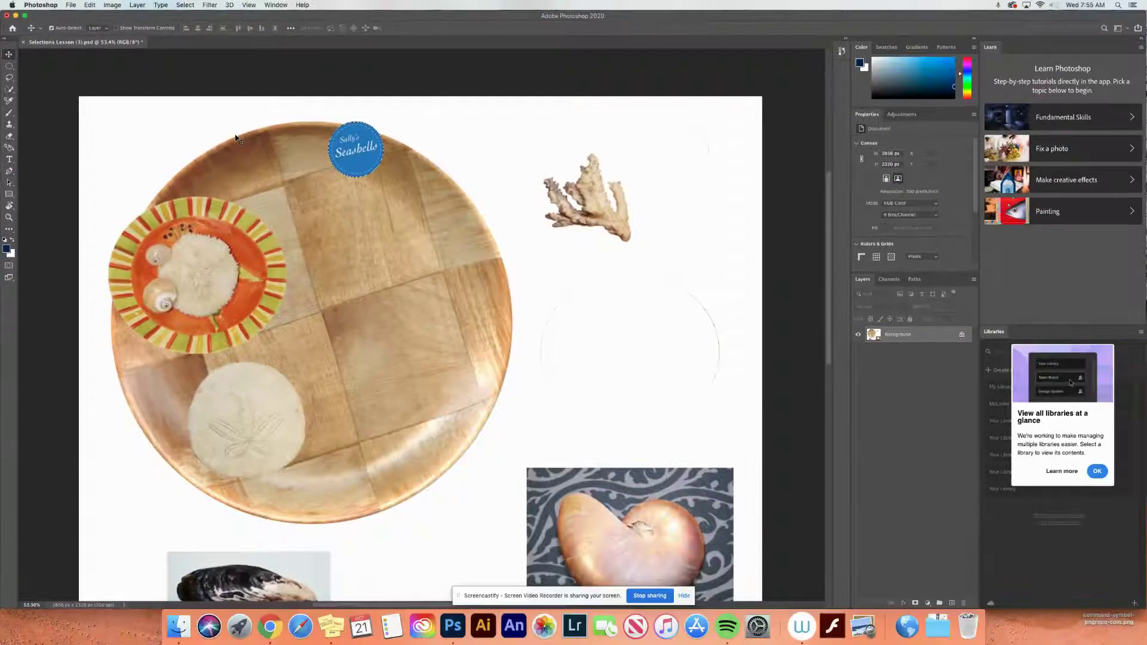
pyautogui.press('z')
pyautogui.moveTo(346, 164); pyautogui.dragTo(389, 187)
pyautogui.click(388, 188)
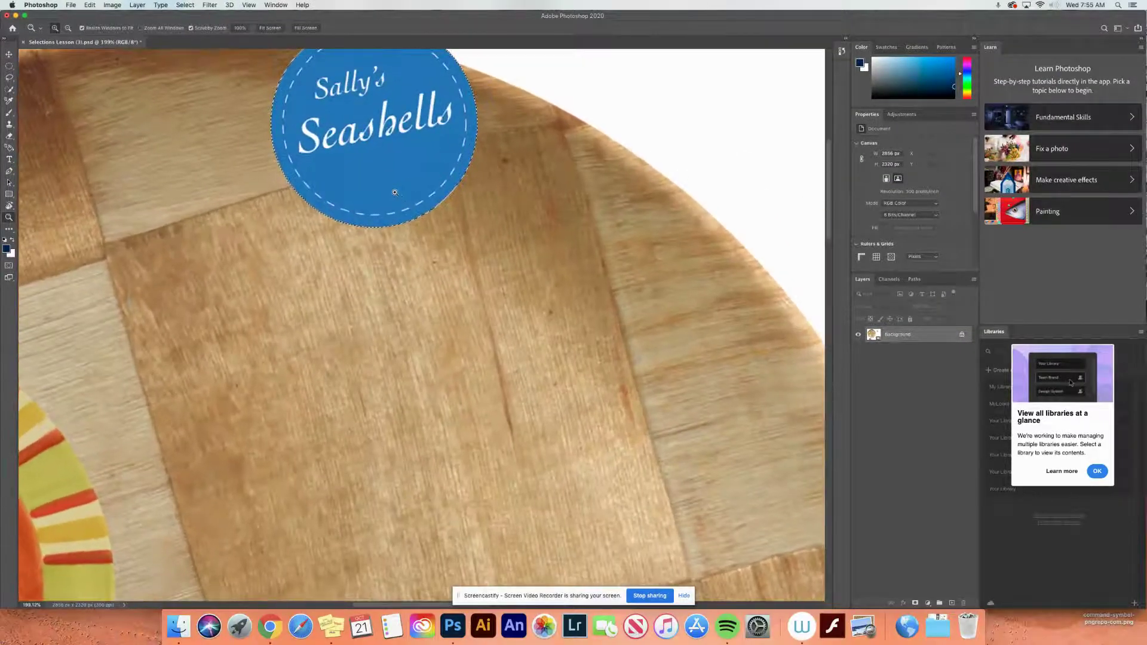
pyautogui.scroll(5, 389, 227)
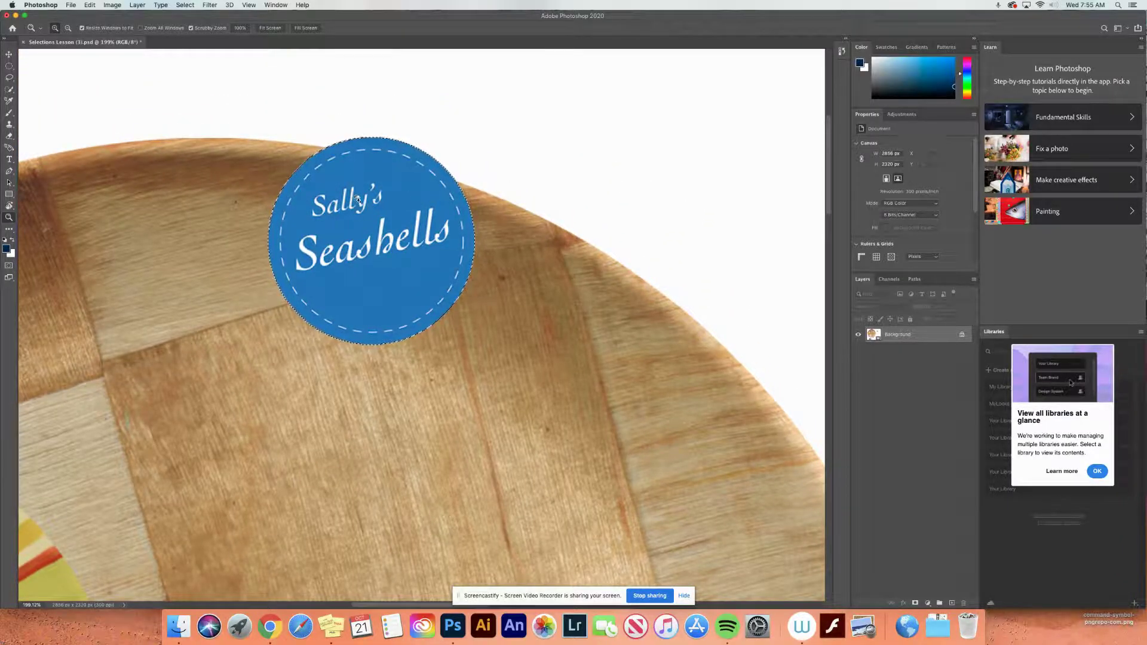
pyautogui.moveTo(384, 211); pyautogui.dragTo(261, 191)
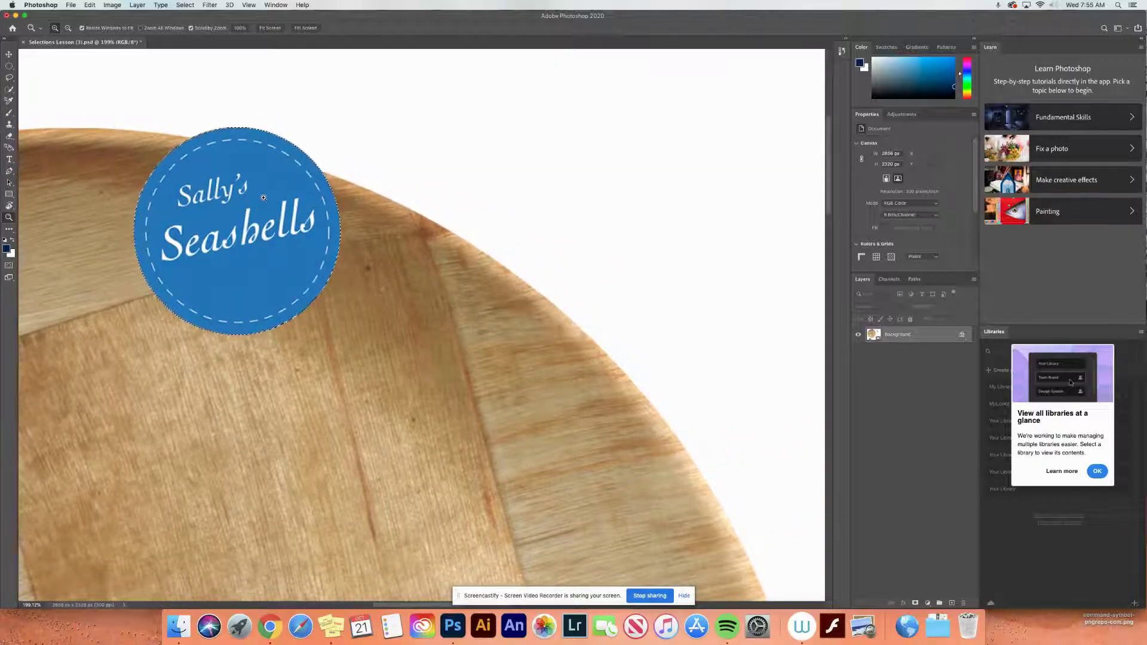
# Invert the label back to its original colours and deselect it
pyautogui.press('super+i')
pyautogui.press('super+d')
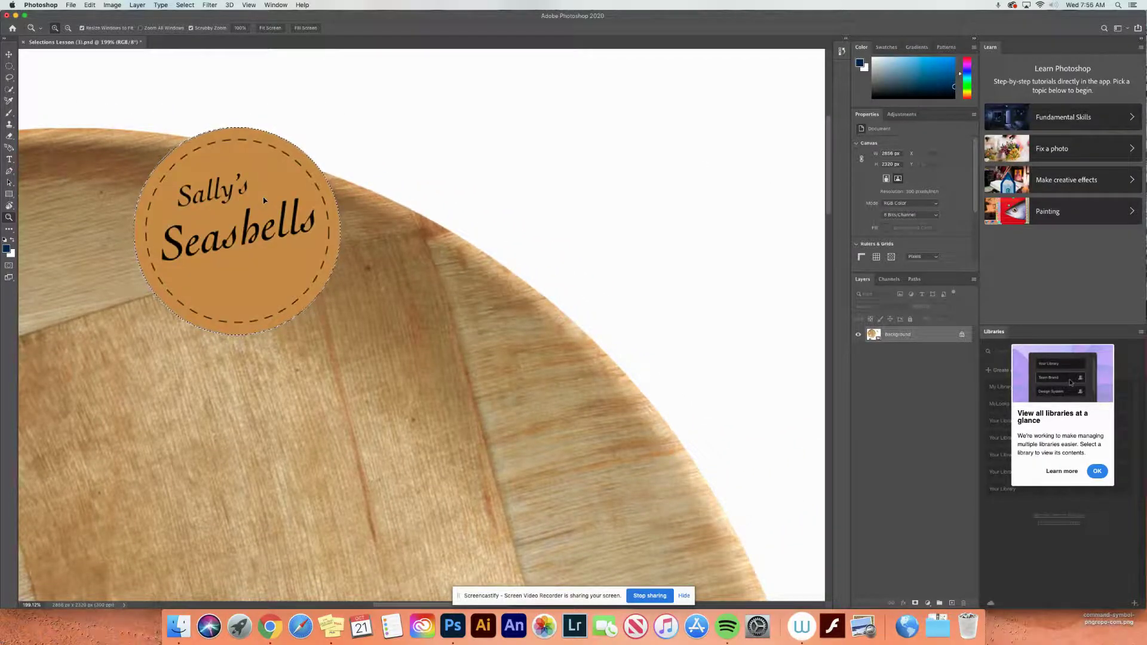
pyautogui.press('super+0')
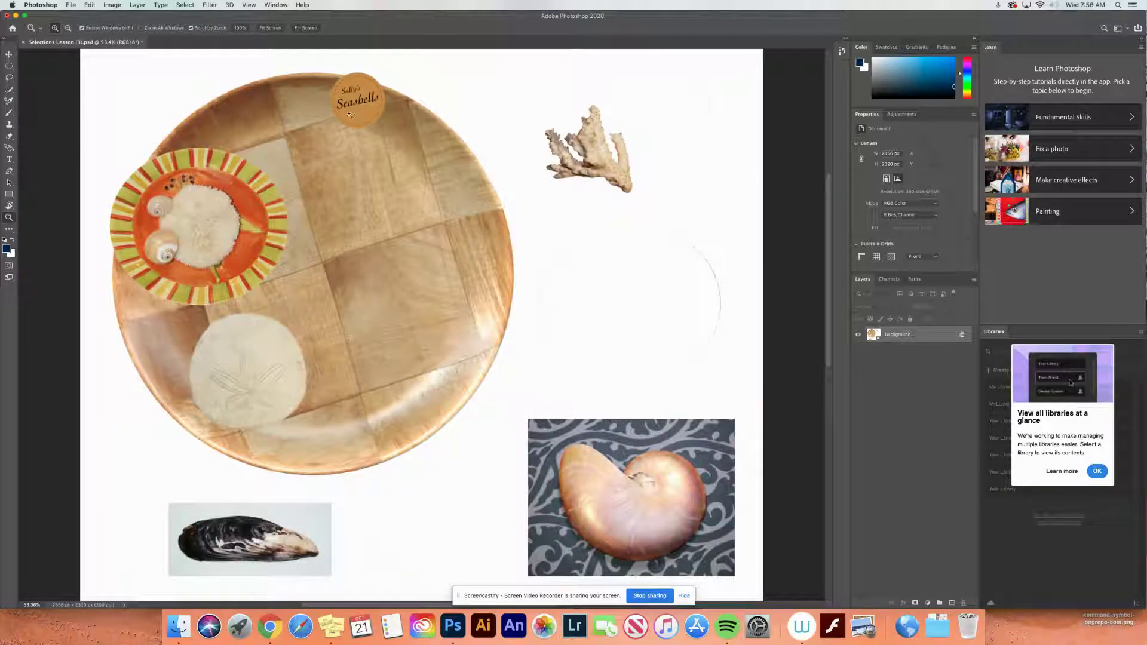
# Try the Invert adjustment with nothing selected, then reverse it across the whole image
pyautogui.click(105, 6)
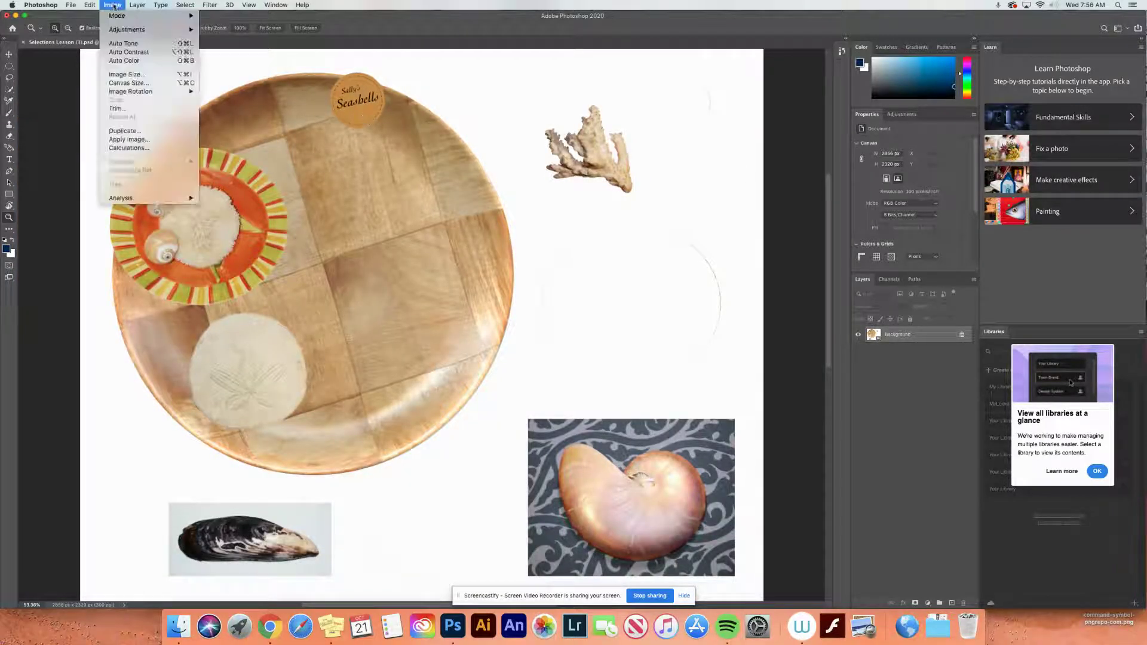
pyautogui.moveTo(130, 33)
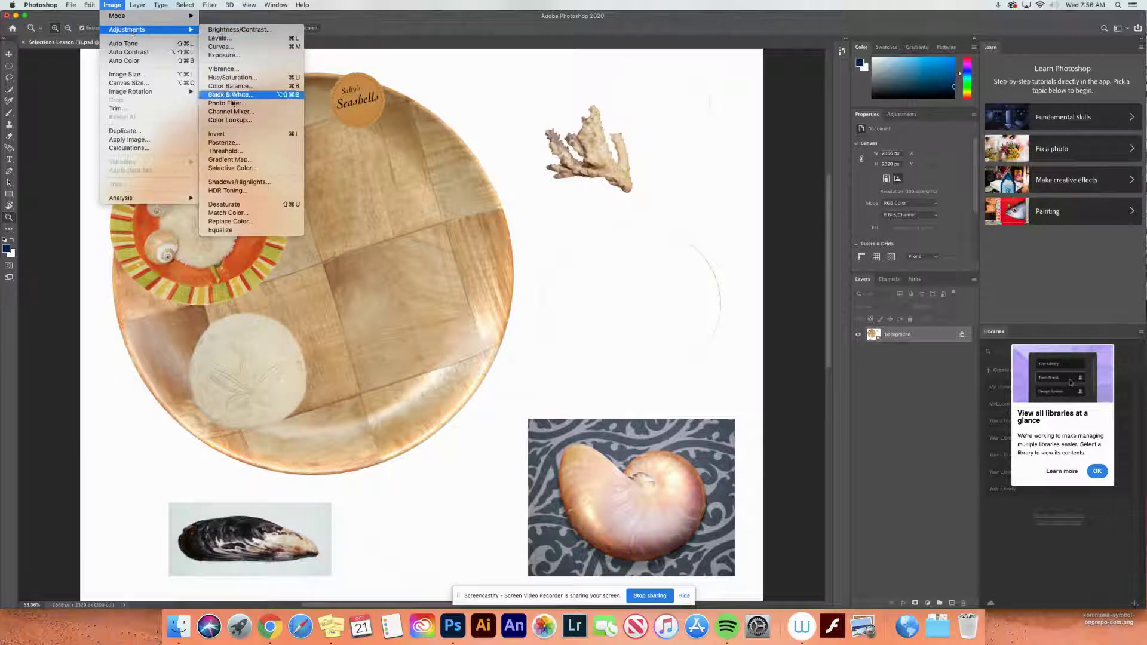
pyautogui.click(233, 133)
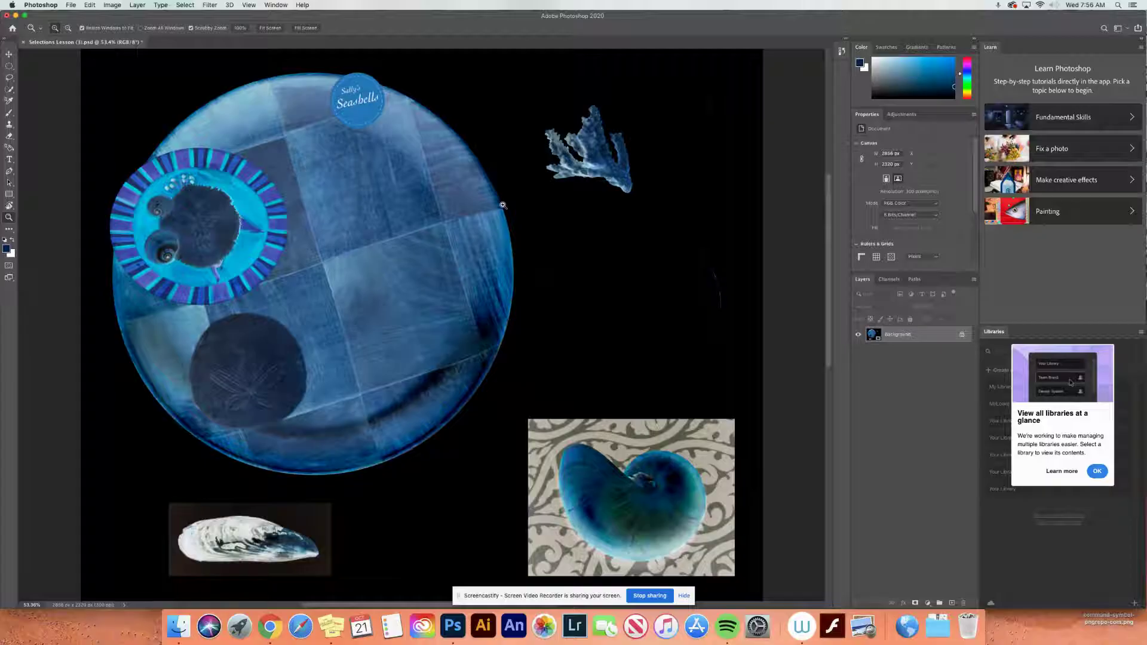
pyautogui.press('super+i')
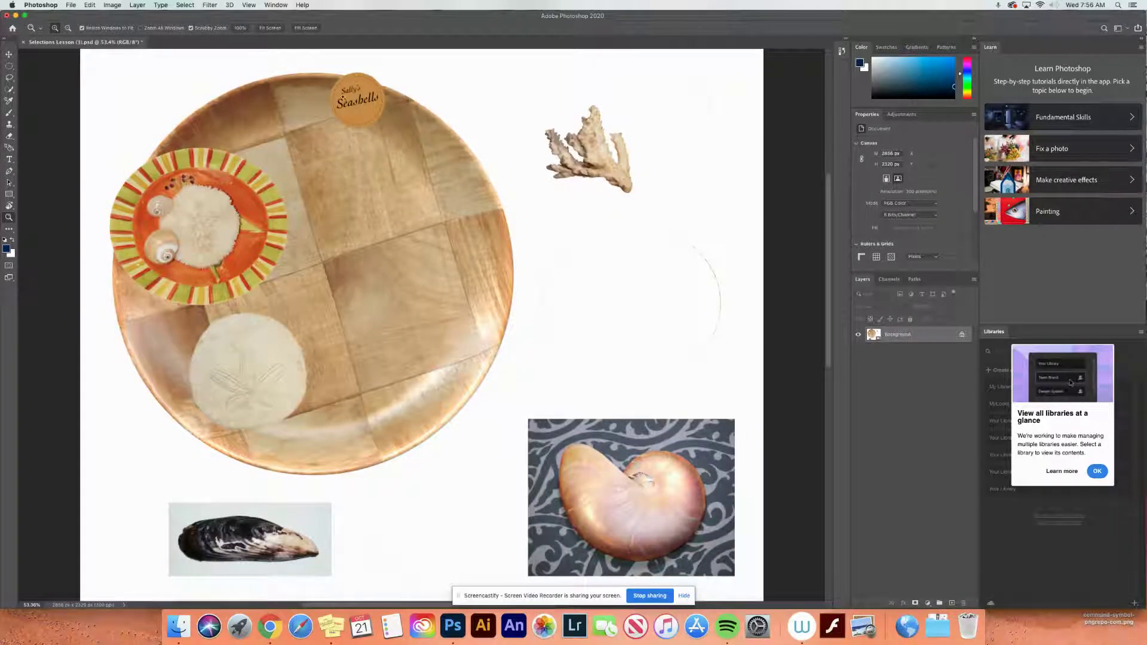
# Step back through the document's history states as far as the first Rectangular Marquee state
pyautogui.click(10, 67)
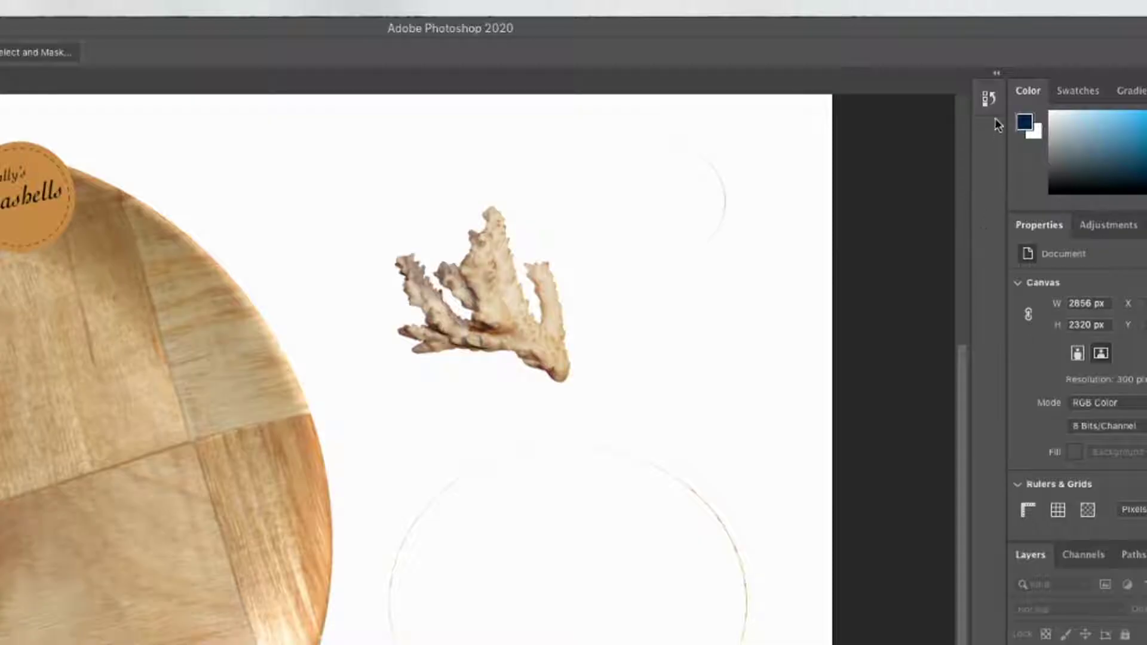
pyautogui.click(989, 101)
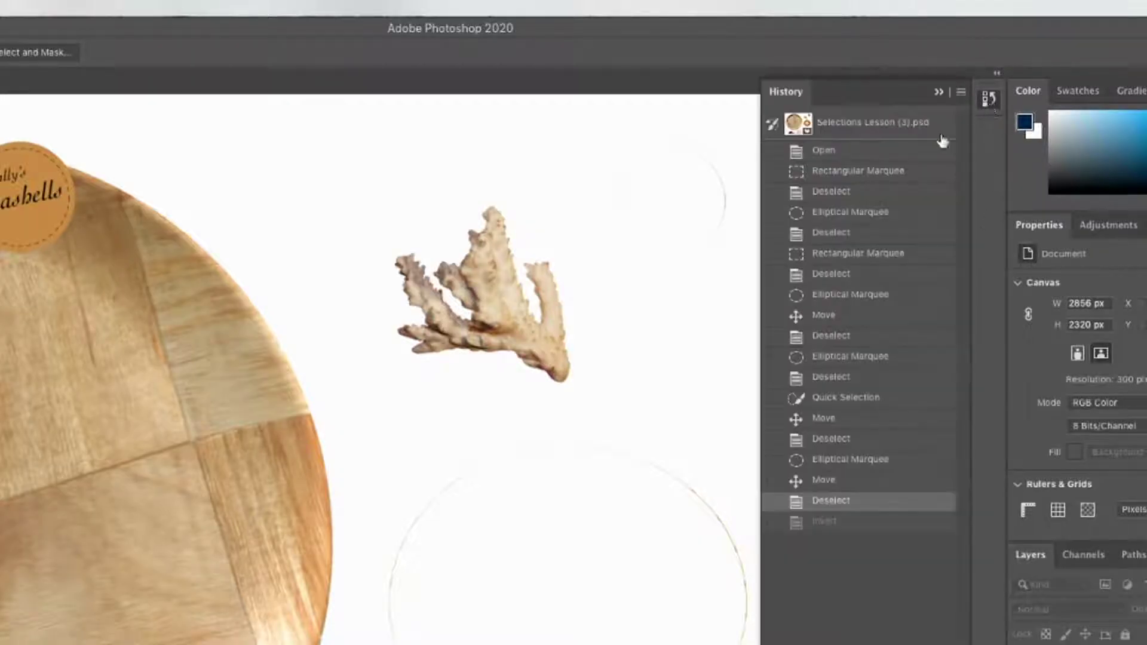
pyautogui.click(849, 482)
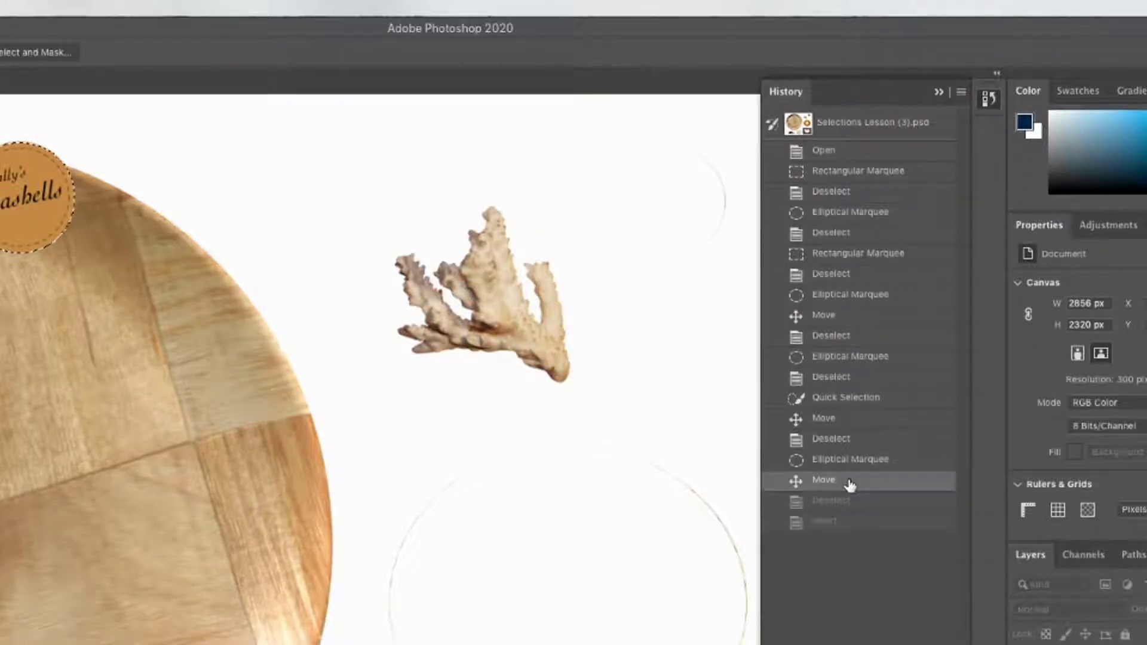
pyautogui.click(855, 460)
pyautogui.click(859, 419)
pyautogui.click(864, 316)
pyautogui.click(858, 234)
pyautogui.click(863, 173)
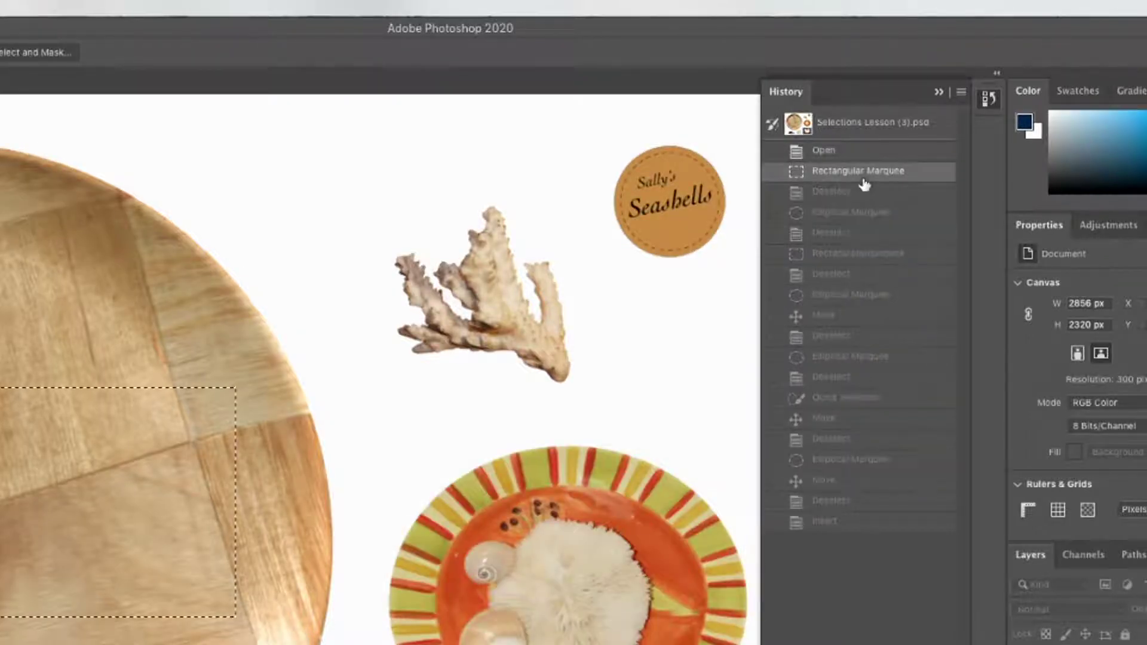
# Return to the last Move state in the history to restore the label's selection, and collapse the history list
pyautogui.click(858, 399)
pyautogui.click(856, 481)
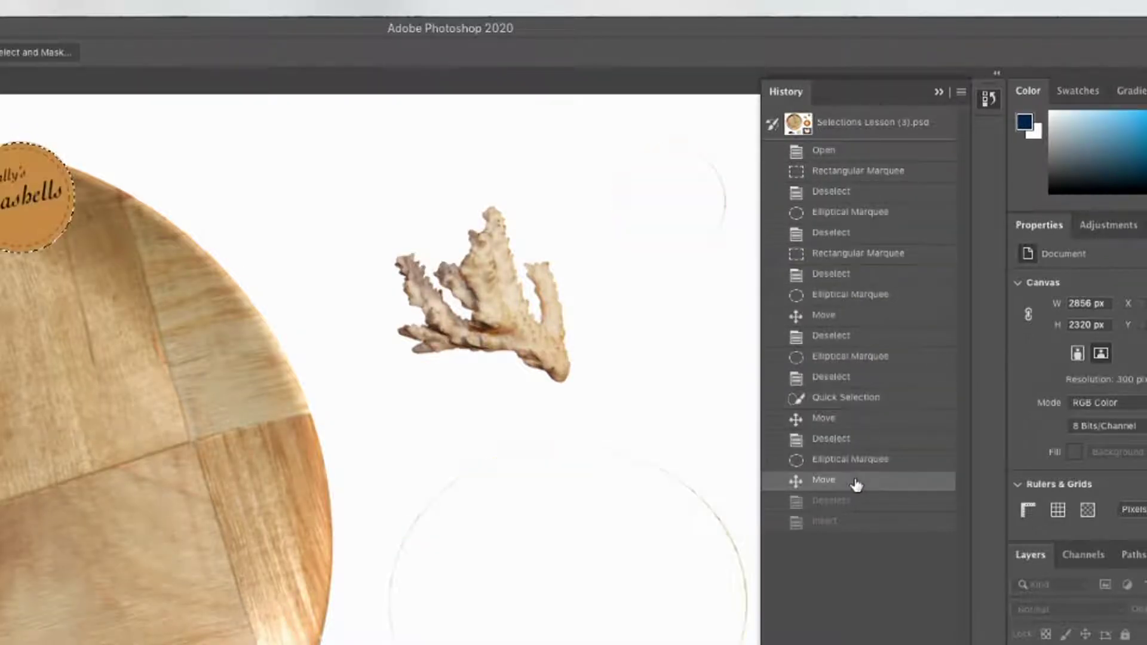
pyautogui.click(900, 503)
pyautogui.click(890, 484)
pyautogui.click(938, 92)
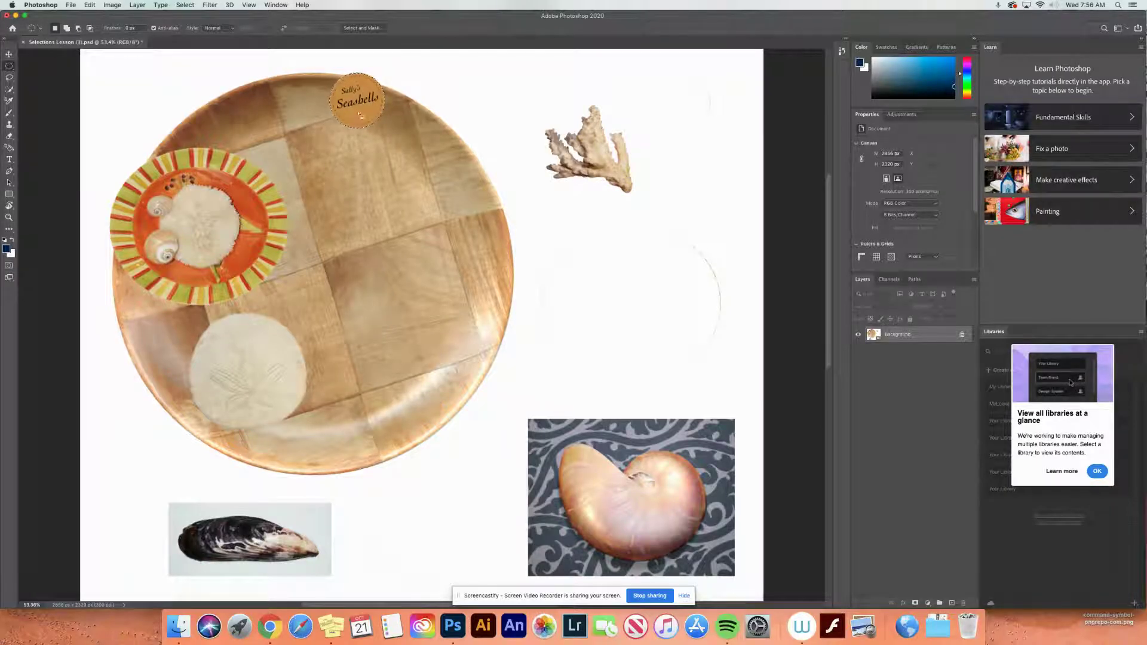
# Apply the Invert adjustment to the selected Sally's Seashells label only
pyautogui.click(121, 6)
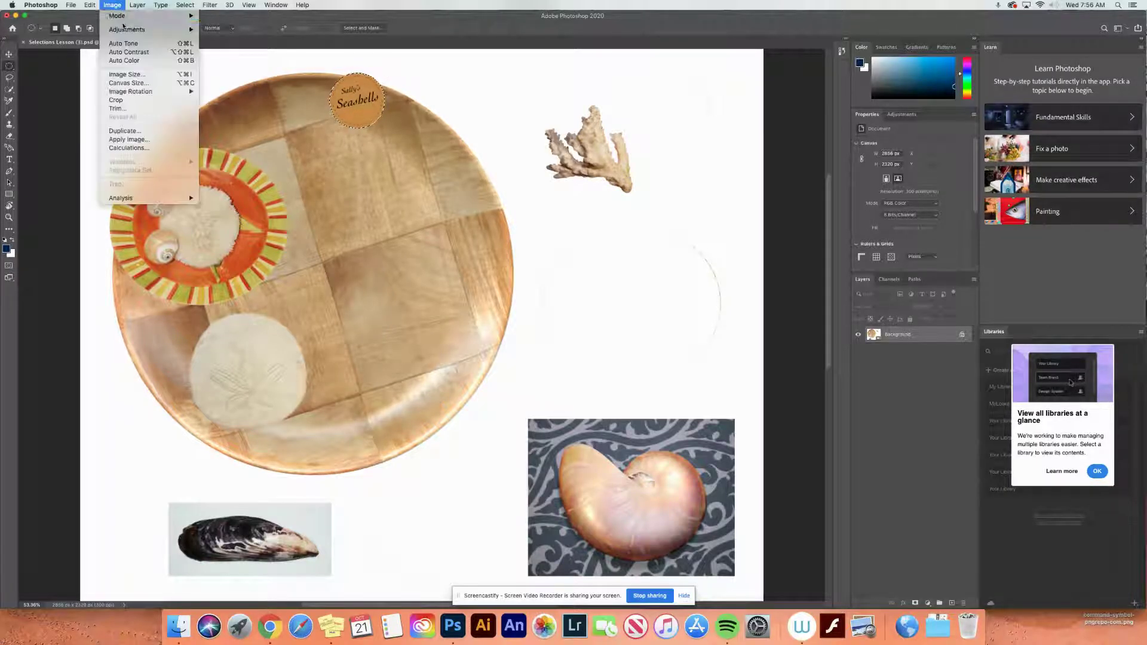
pyautogui.moveTo(156, 29)
pyautogui.click(240, 135)
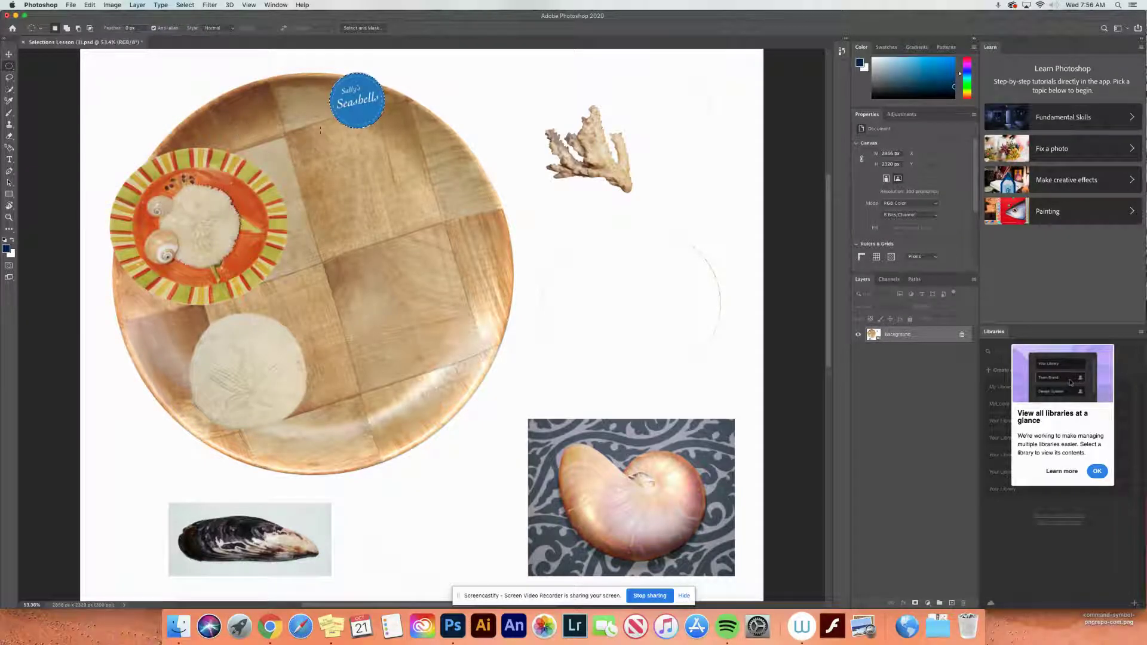
# Duplicate the selected blue label with the Move tool, placing the copy just below and to the right of the original
pyautogui.click(9, 54)
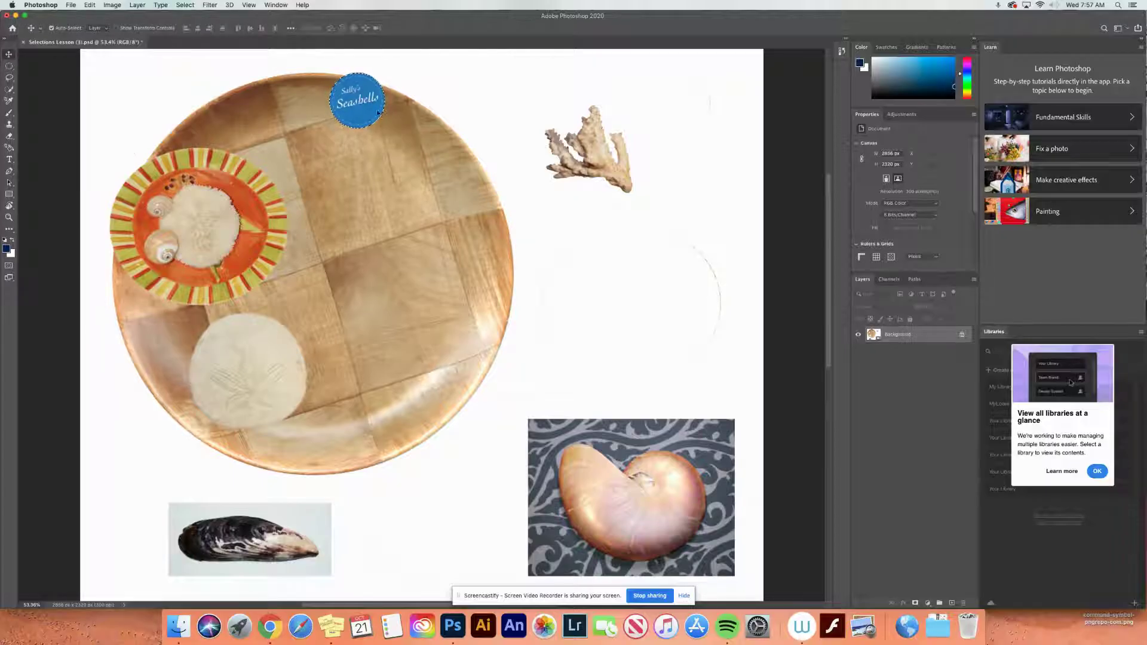
pyautogui.press('alt')
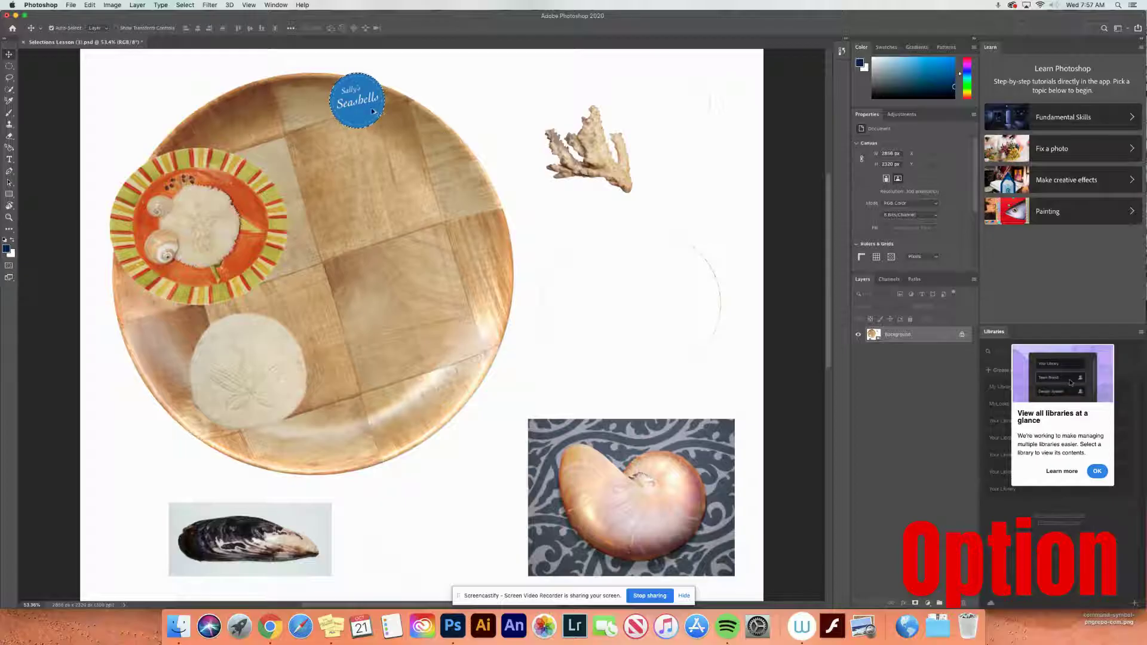
pyautogui.moveTo(360, 108); pyautogui.dragTo(403, 129)
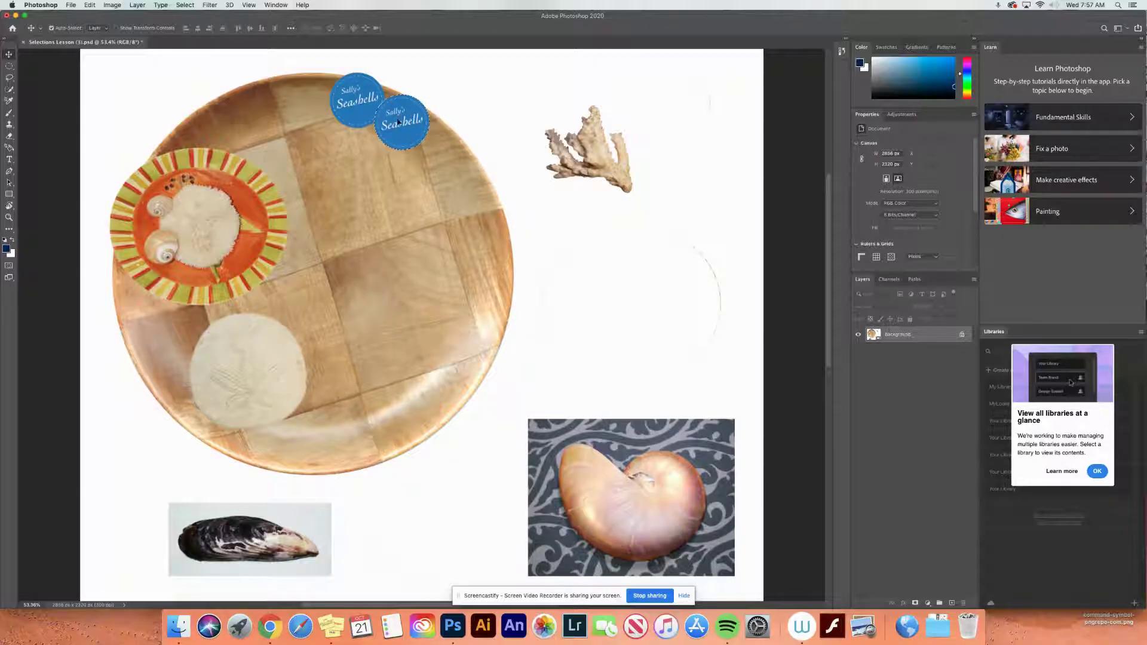
# Enlarge the copied label to about 118% and rotate it about 15 degrees counter-clockwise with Free Transform
pyautogui.press('z')
pyautogui.moveTo(399, 122); pyautogui.dragTo(561, 250)
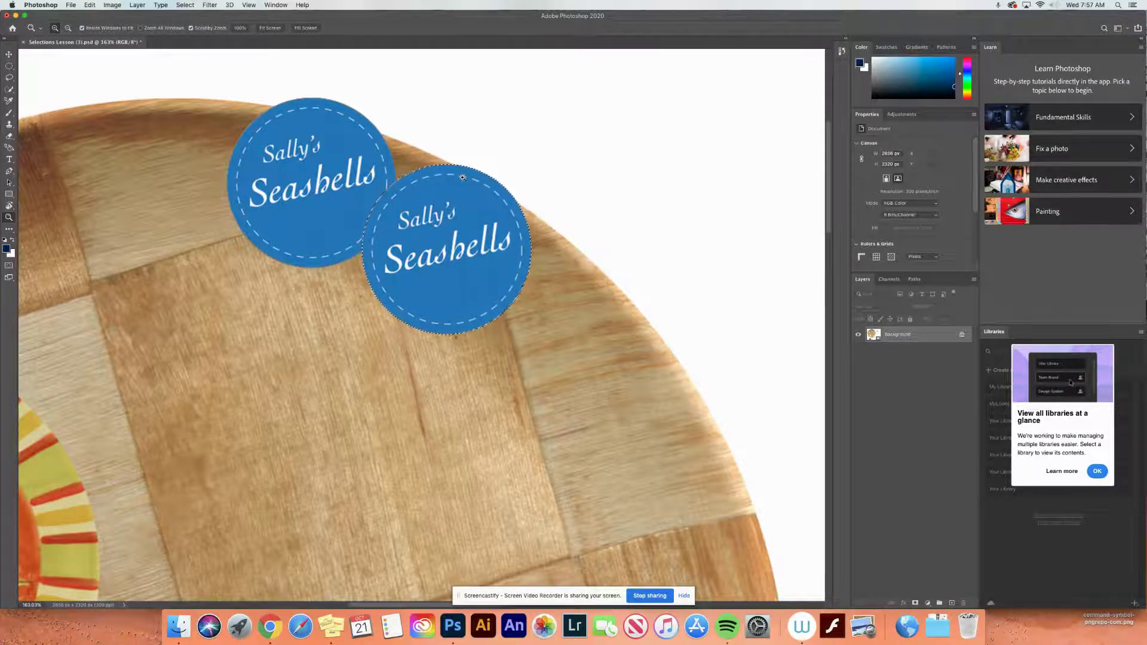
pyautogui.press('super+t')
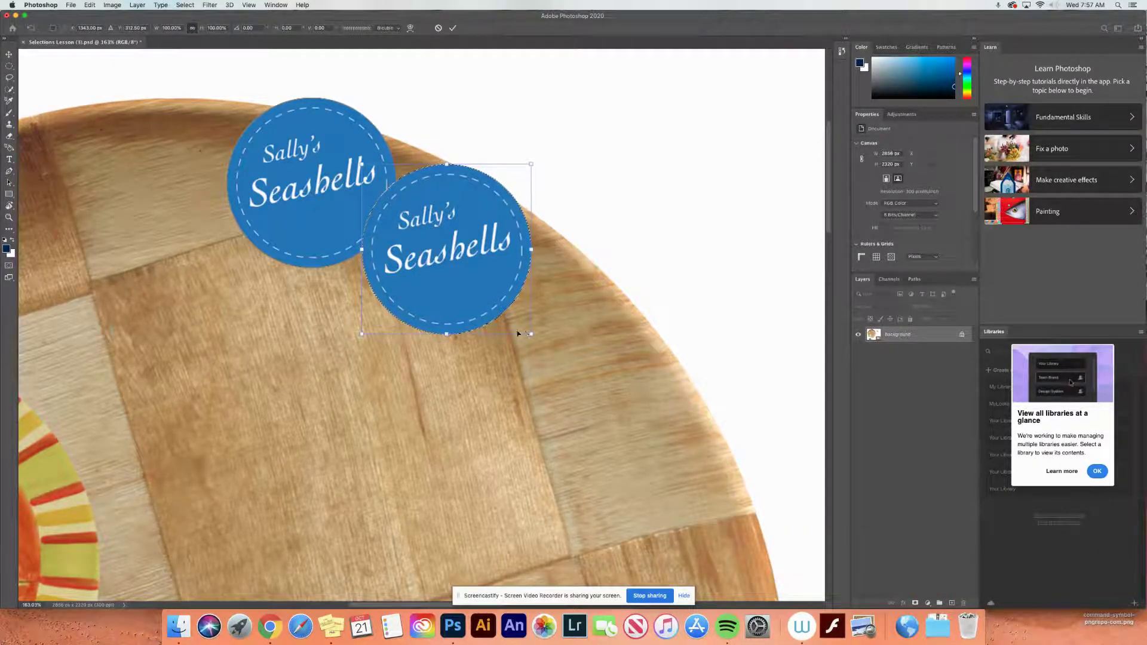
pyautogui.moveTo(539, 341); pyautogui.dragTo(577, 333)
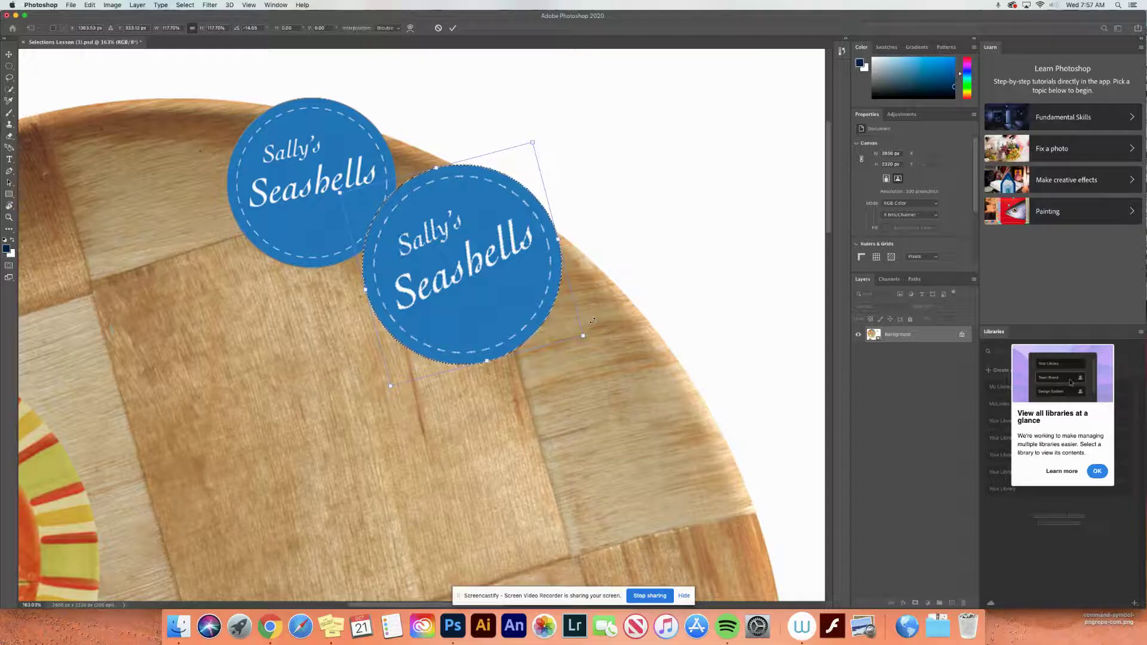
pyautogui.press('Return')
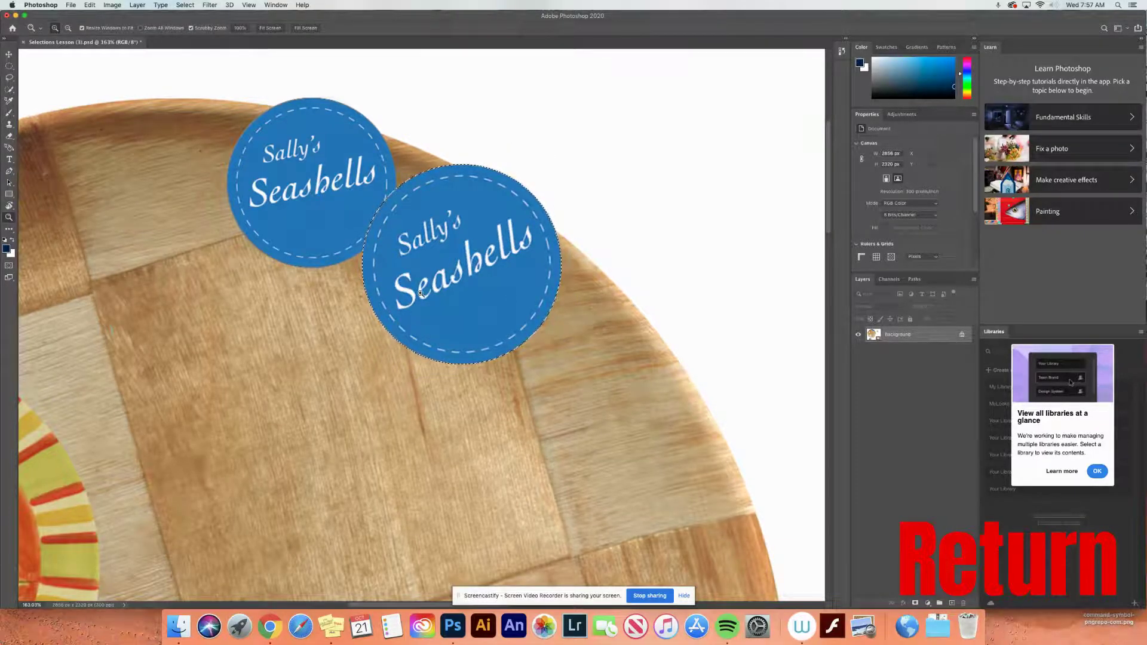
pyautogui.hscroll(5, 448, 301)
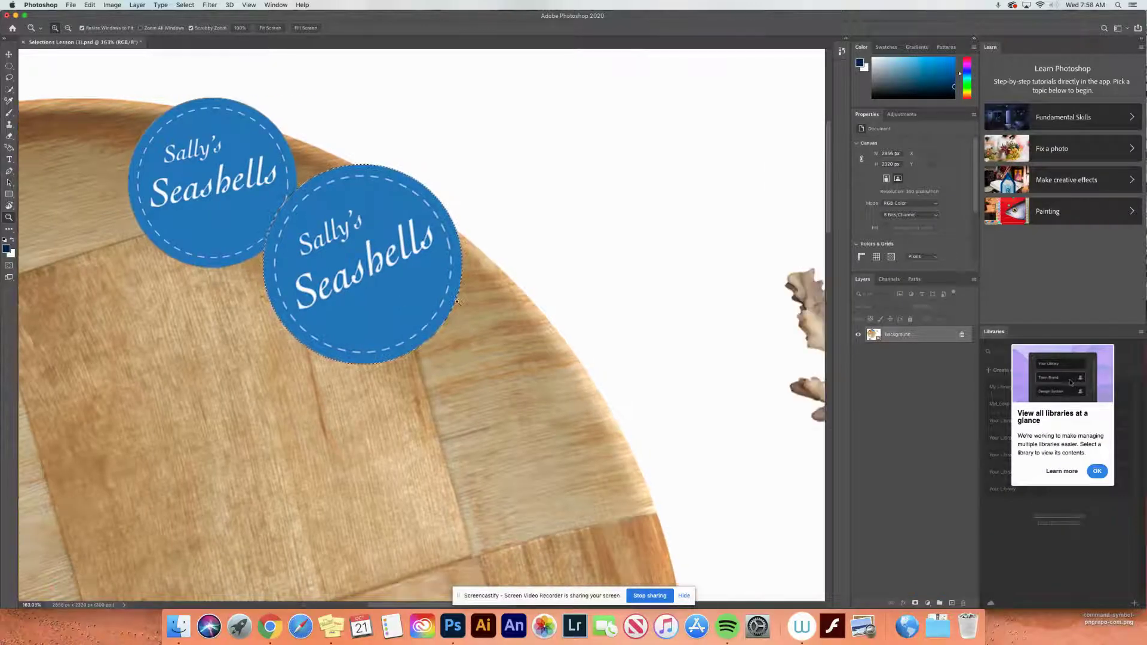
pyautogui.press('v')
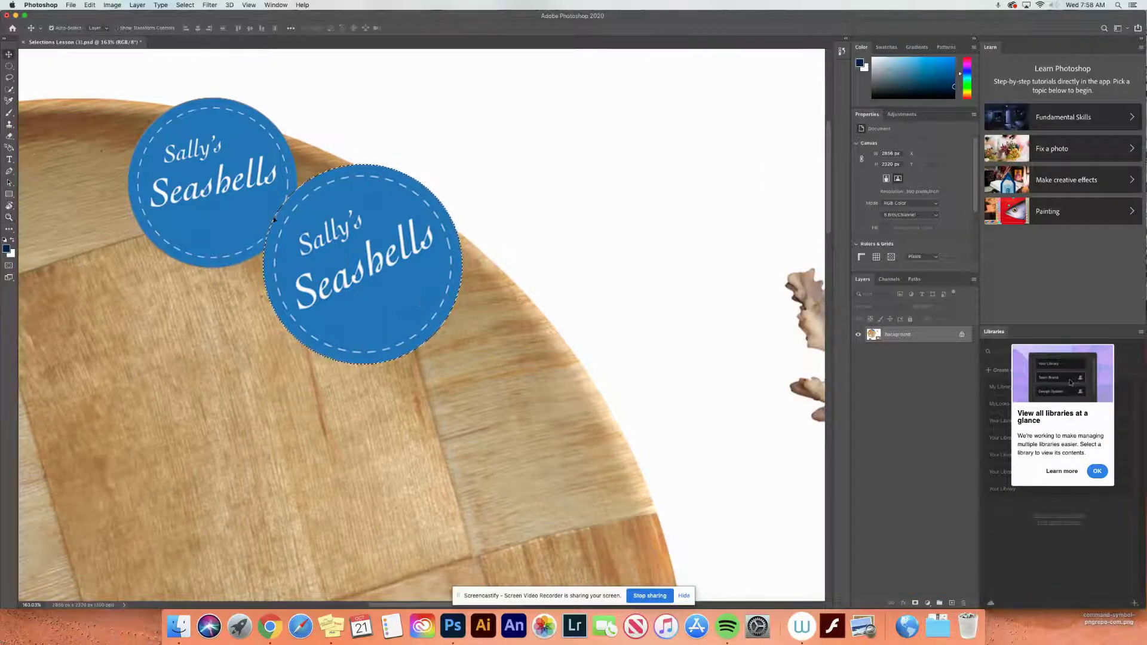
# Nudge the enlarged label closer to the original, and place a duplicate of it below and to the right along the plate's rim
pyautogui.moveTo(367, 308); pyautogui.dragTo(359, 305)
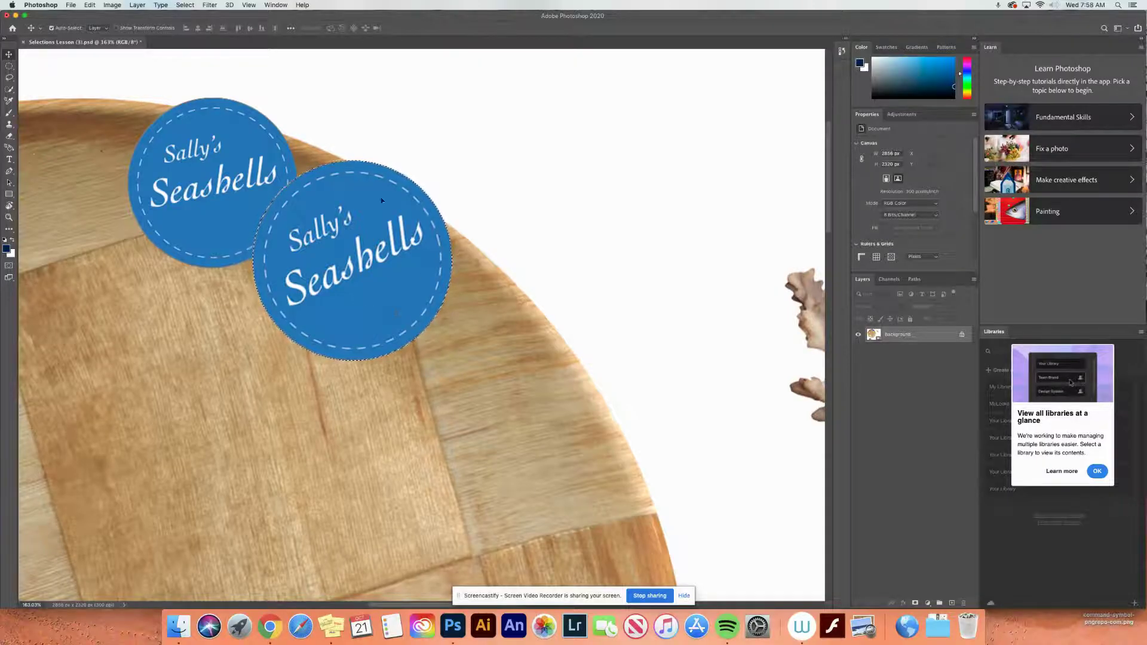
pyautogui.scroll(-2, 388, 269)
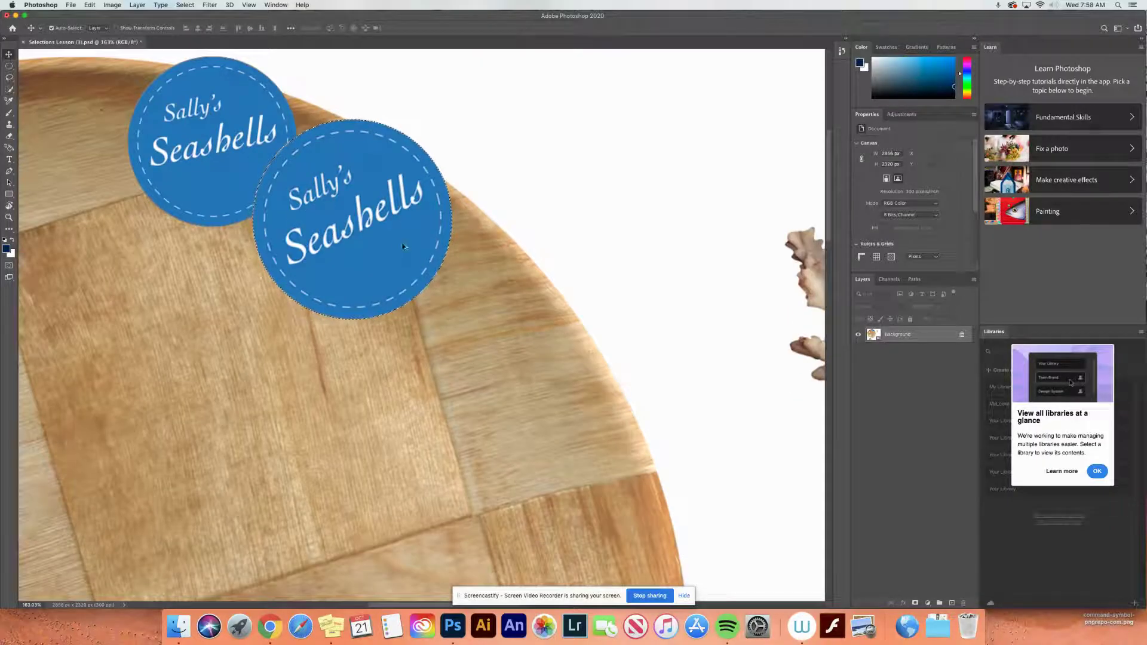
pyautogui.moveTo(341, 234); pyautogui.dragTo(469, 337)
pyautogui.hscroll(3, 478, 332)
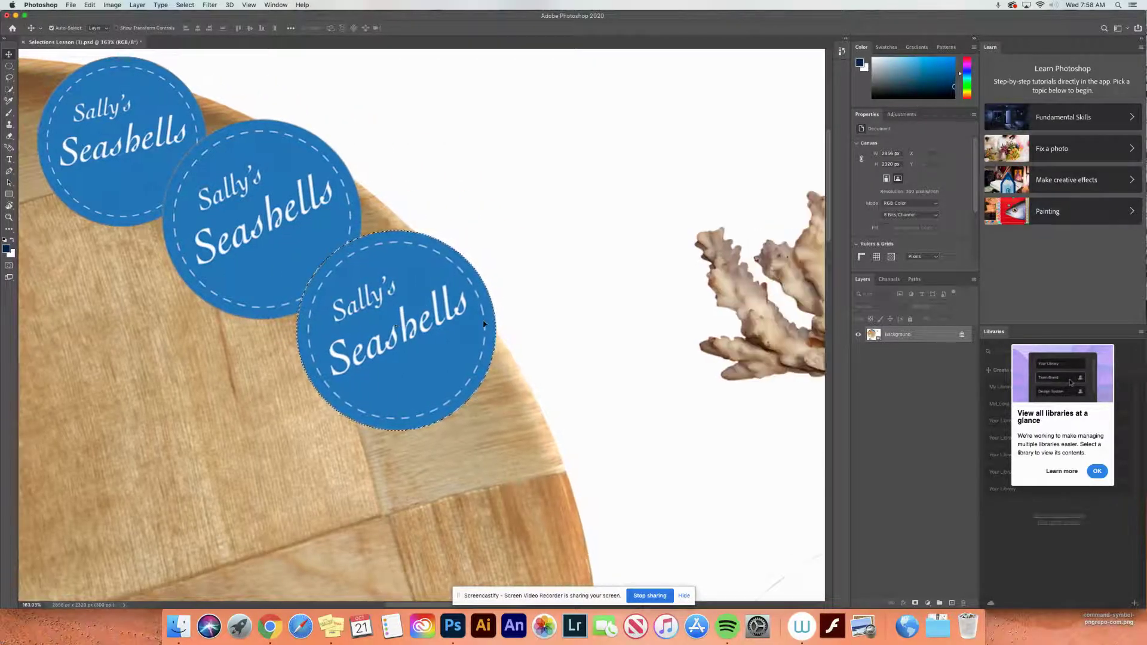
# Enlarge the third label to about 115%, rotate it about 37 degrees clockwise with Free Transform, and deselect it
pyautogui.press('super+t')
pyautogui.moveTo(499, 431); pyautogui.dragTo(533, 460)
pyautogui.moveTo(534, 221); pyautogui.dragTo(584, 318)
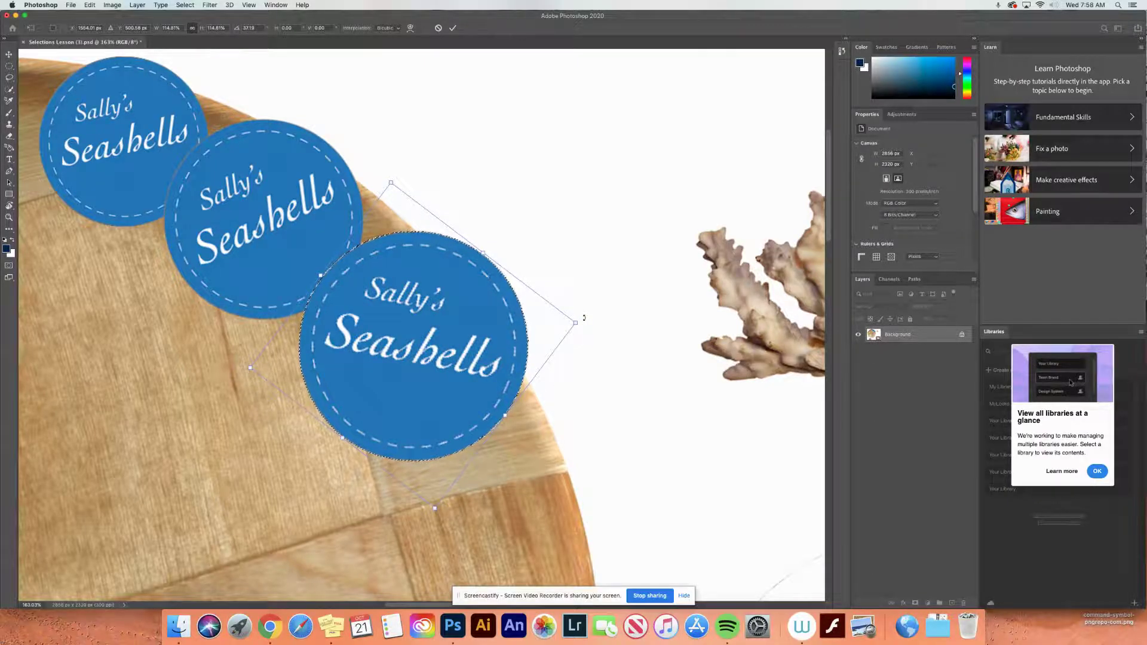
pyautogui.press('Return')
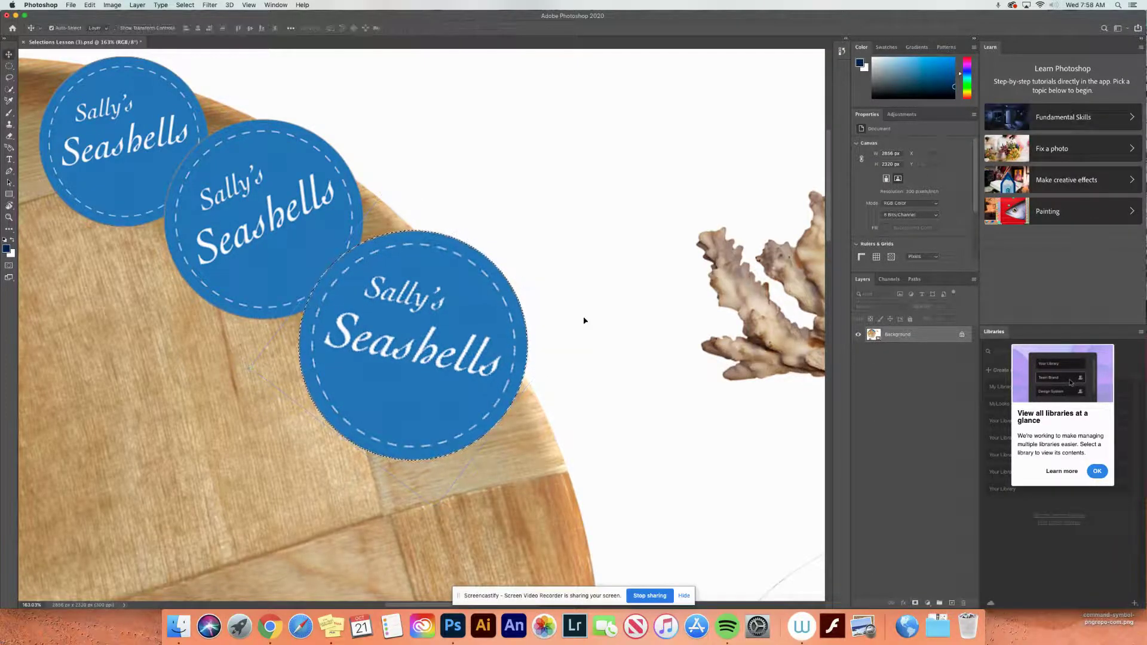
pyautogui.press('super+d')
pyautogui.press('super+0')
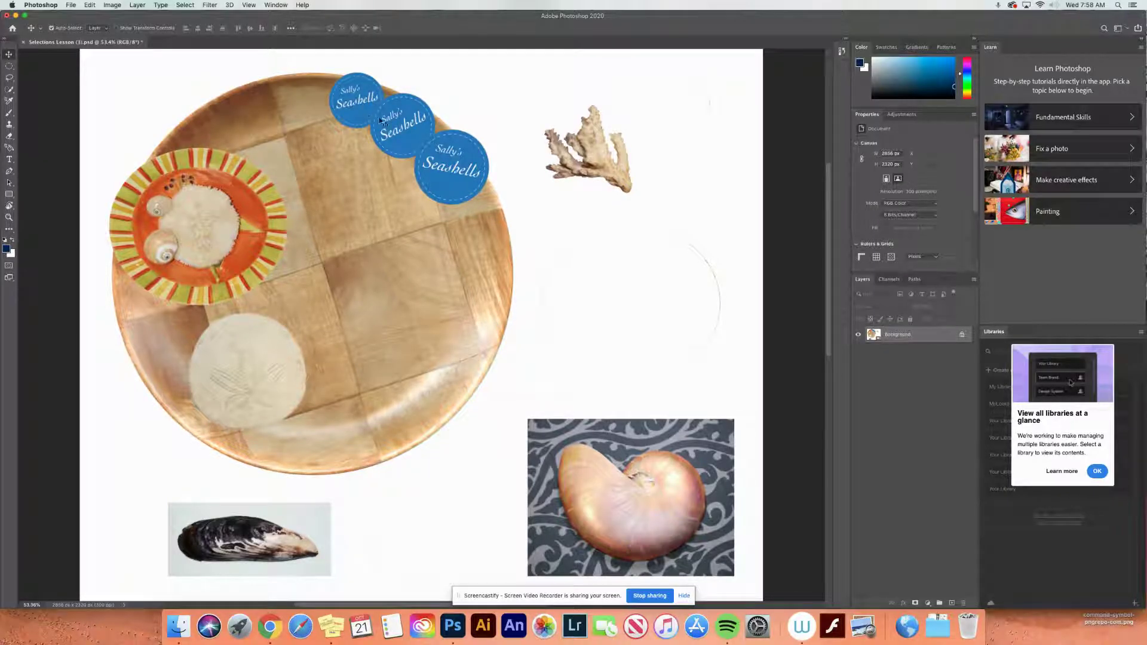
# Zoom in on the coral and activate the Object Selection tool
pyautogui.click(9, 79)
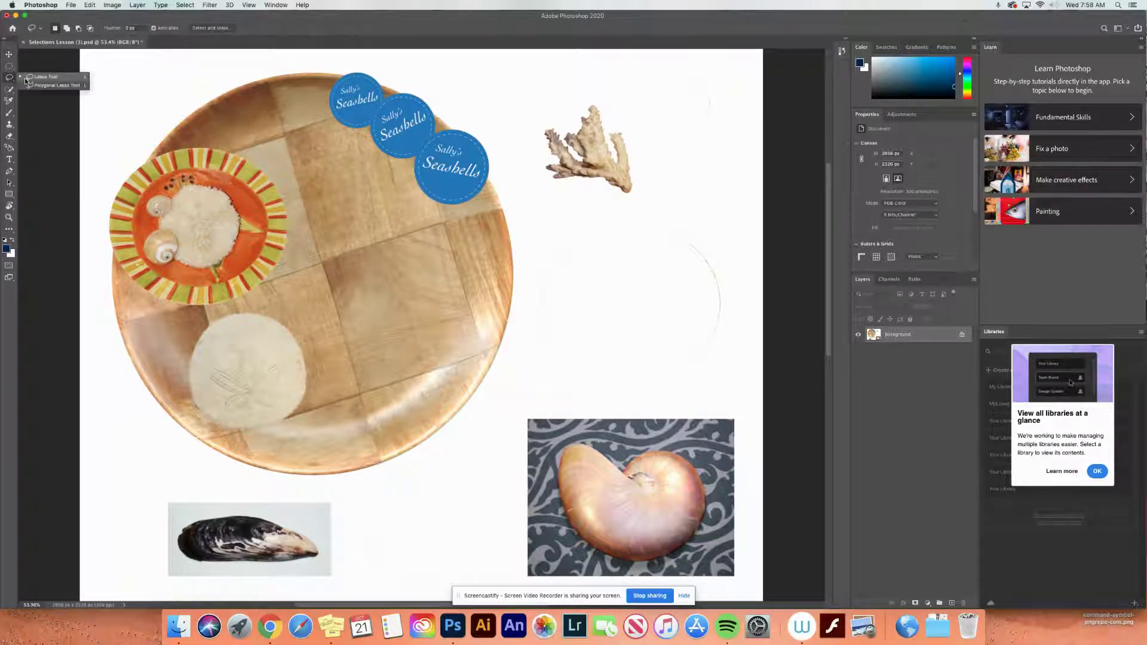
pyautogui.click(8, 89)
pyautogui.click(55, 96)
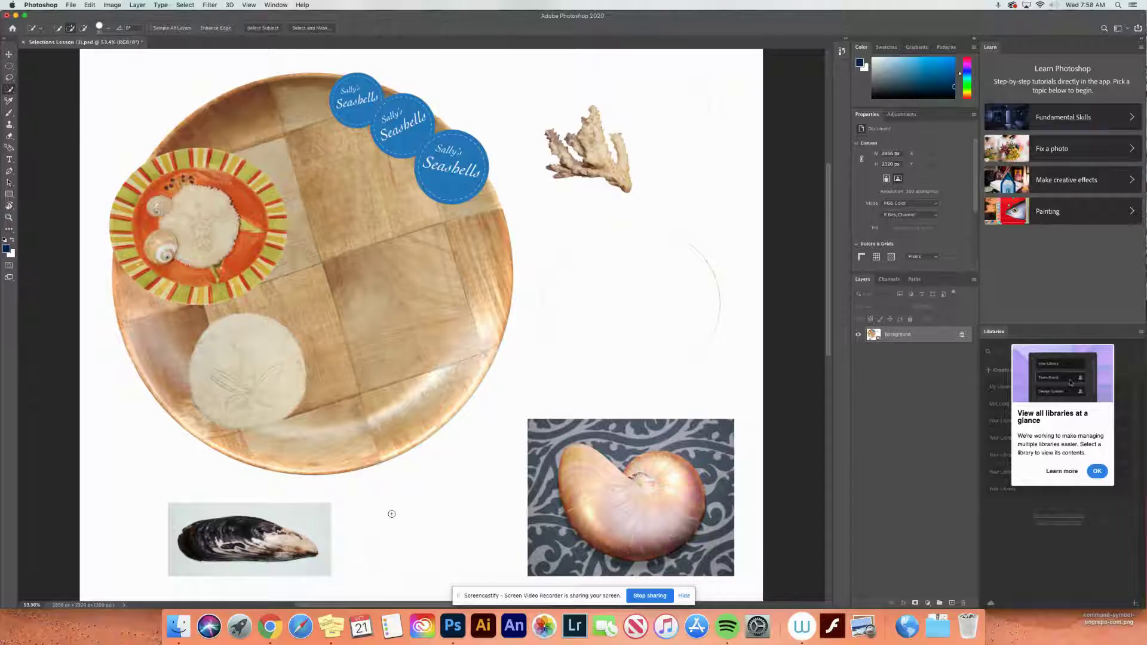
pyautogui.press('z')
pyautogui.moveTo(601, 164); pyautogui.dragTo(472, 335)
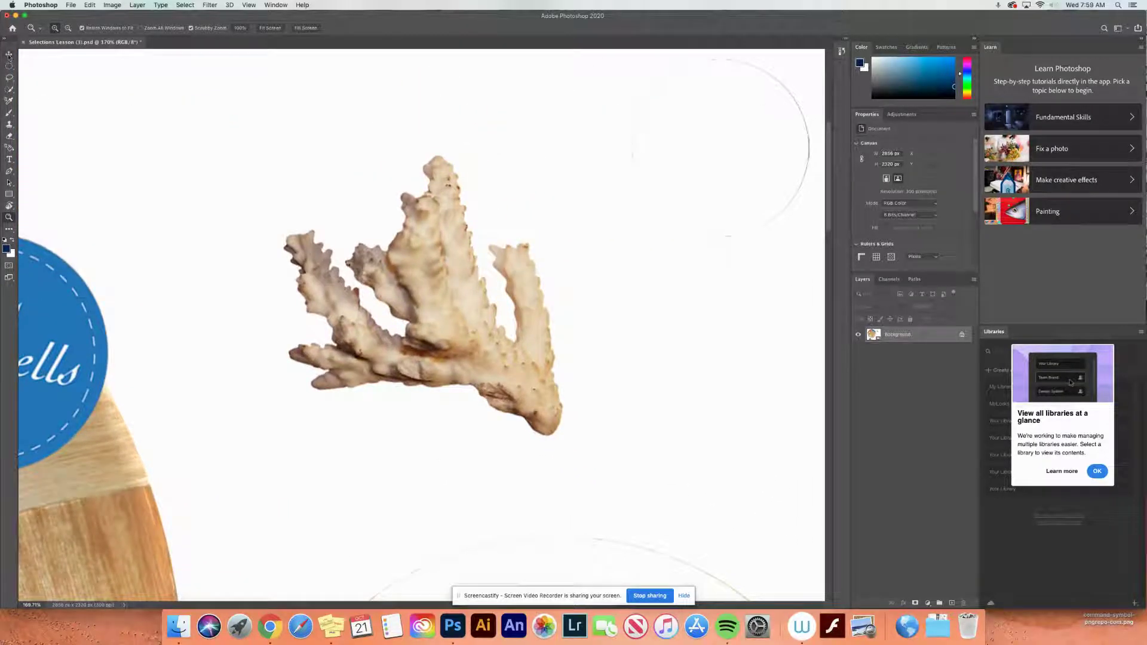
pyautogui.click(10, 90)
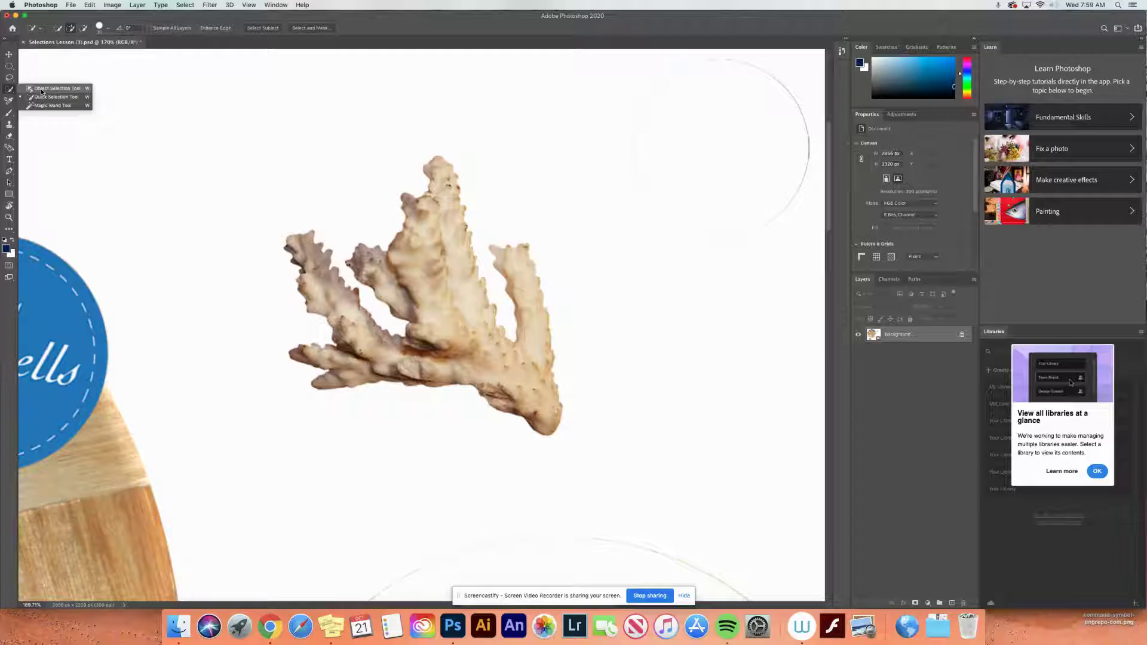
pyautogui.click(40, 89)
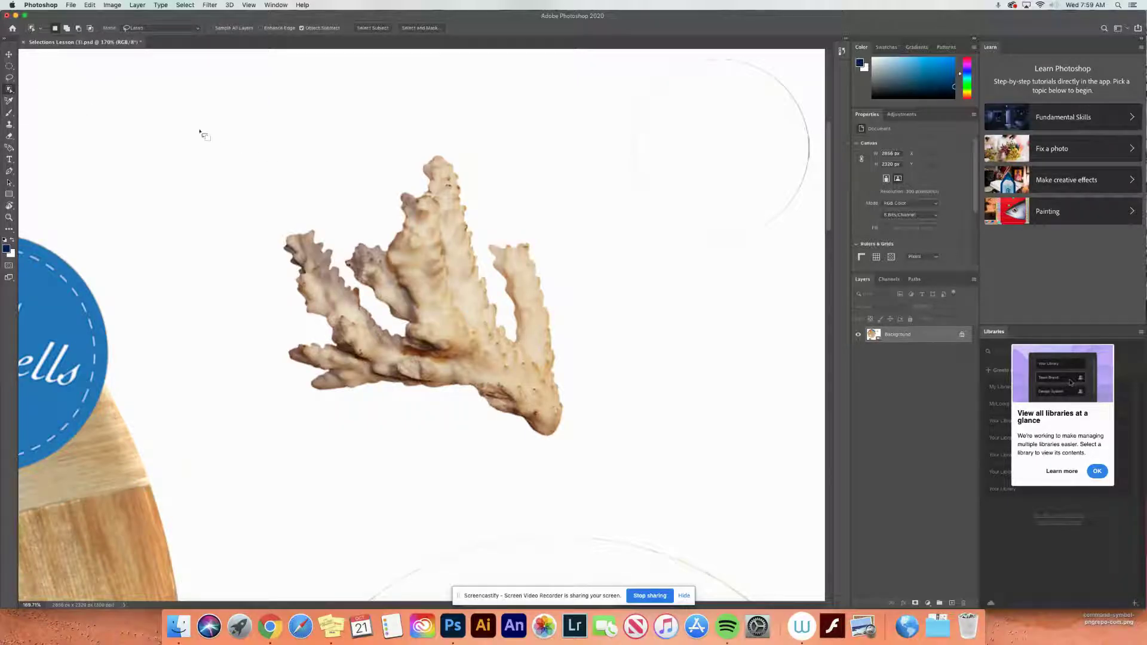
# Try selecting the coral by framing it in the Object Selection tool's Rectangle mode, and clear that selection
pyautogui.click(198, 28)
pyautogui.click(158, 18)
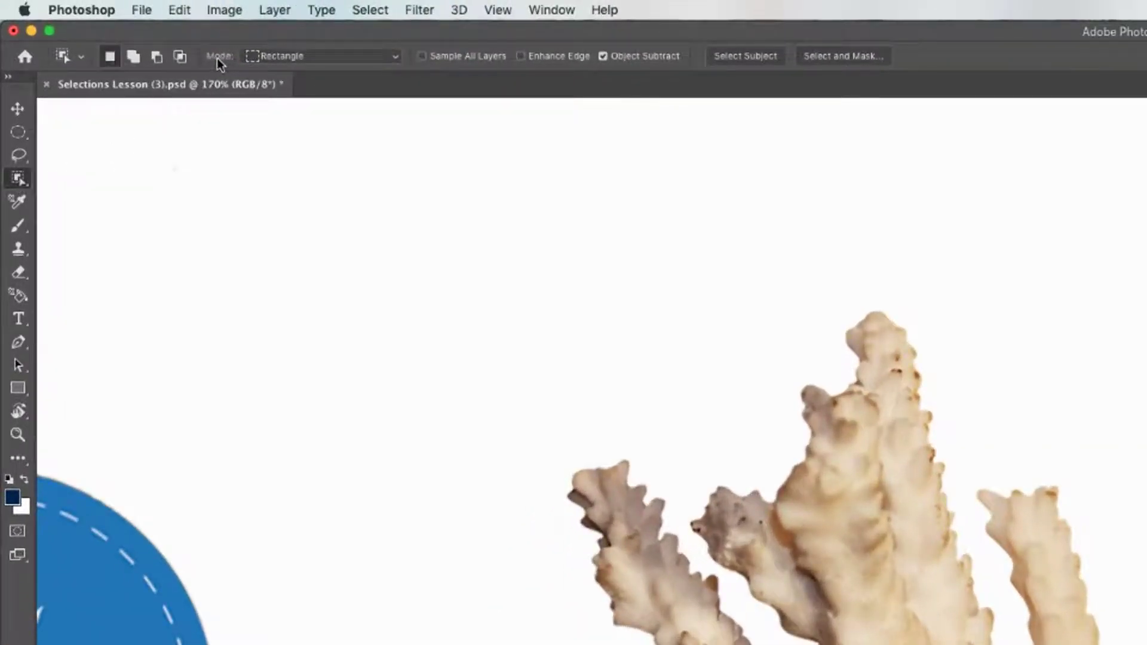
pyautogui.moveTo(492, 264); pyautogui.dragTo(1146, 644)
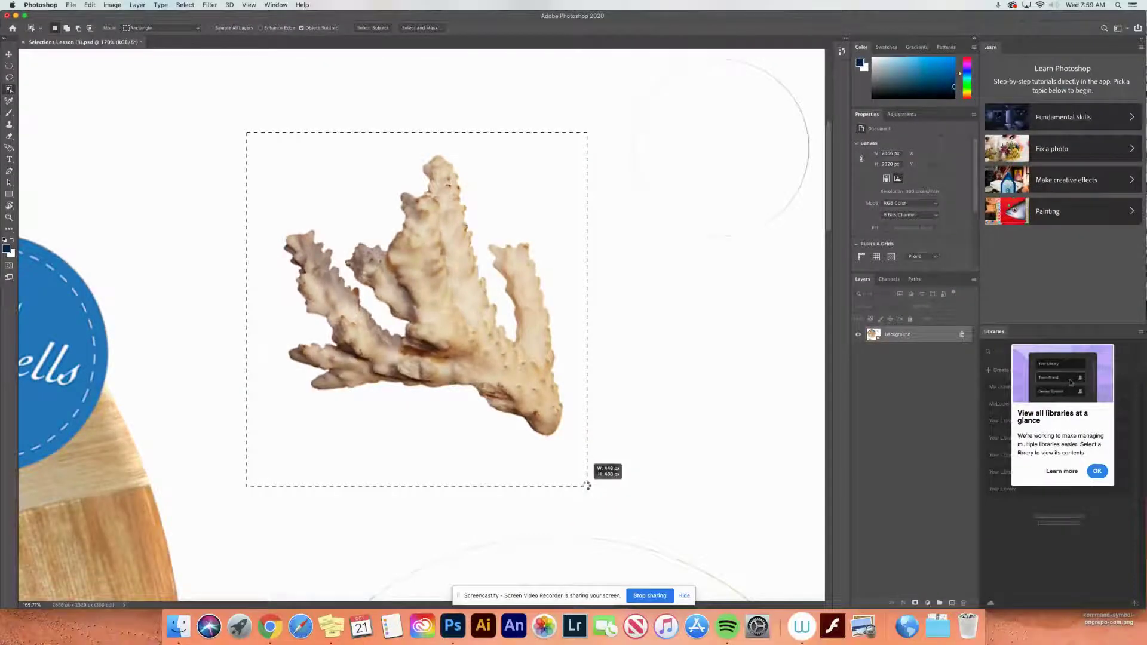
pyautogui.moveTo(587, 485); pyautogui.dragTo(585, 485)
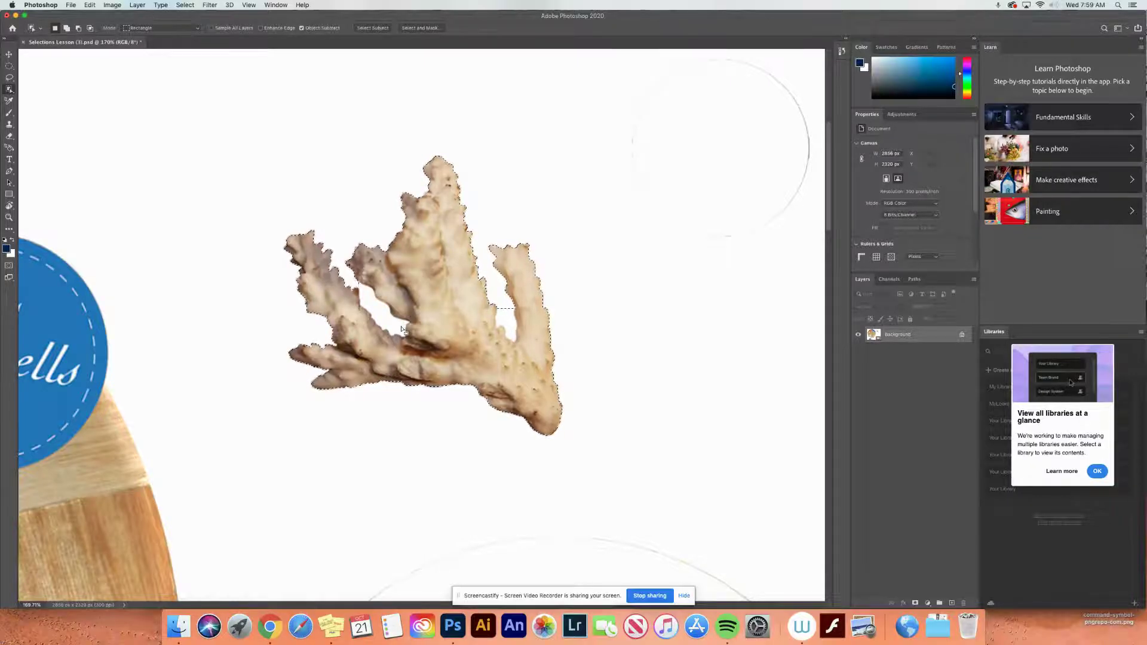
pyautogui.press('super+d')
# Switch the Object Selection tool to Lasso mode and select the coral by drawing a loose outline around it
pyautogui.click(144, 28)
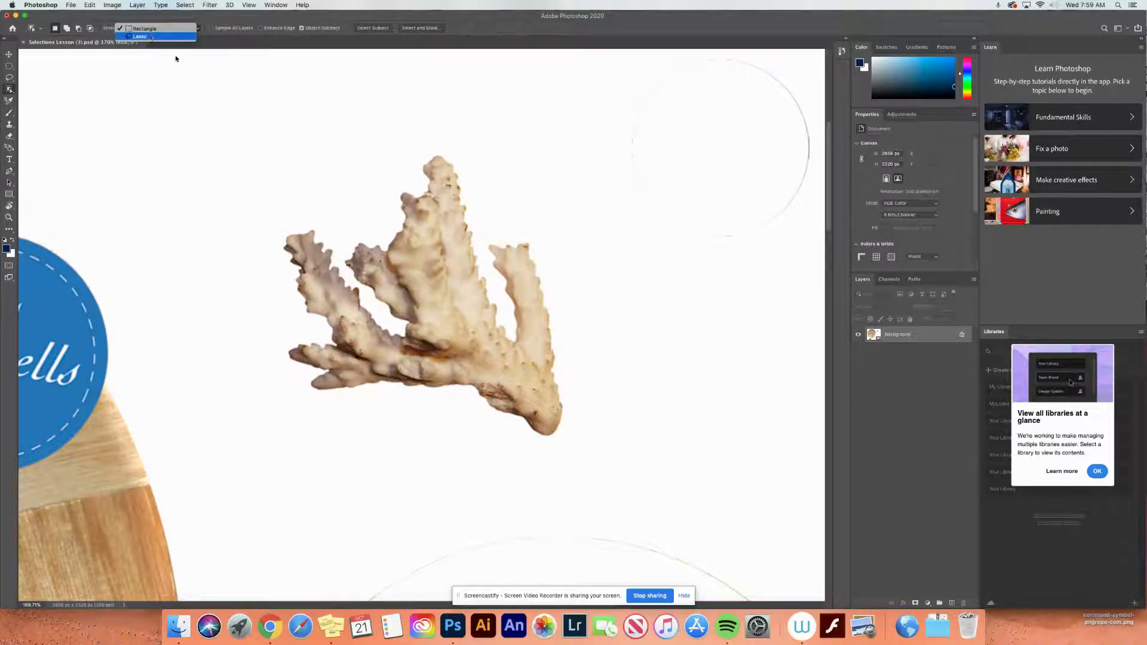
pyautogui.click(144, 36)
pyautogui.moveTo(496, 207)
pyautogui.mouseDown()
pyautogui.moveTo(356, 175)
pyautogui.moveTo(267, 190)
pyautogui.moveTo(251, 326)
pyautogui.moveTo(280, 412)
pyautogui.moveTo(523, 490)
pyautogui.moveTo(664, 380)
pyautogui.moveTo(580, 242)
pyautogui.moveTo(498, 212)
pyautogui.mouseUp()
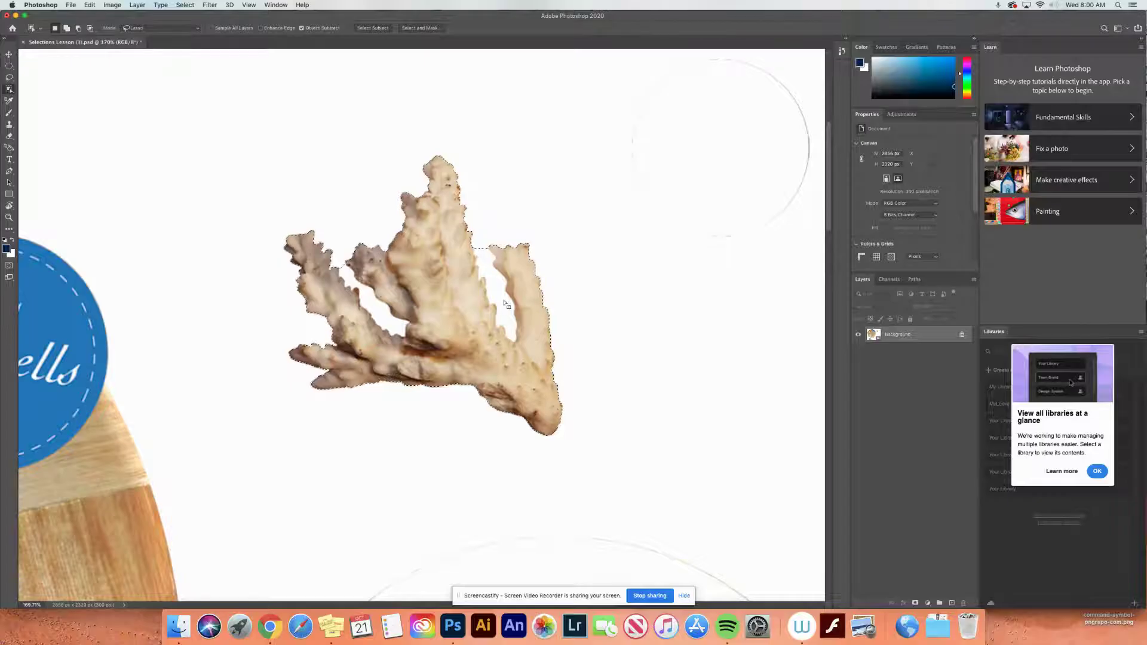
# Subtract the white gaps between the coral's right-hand and left-hand branches from the selection using loose freehand outlines
pyautogui.press('alt')
pyautogui.moveTo(524, 324)
pyautogui.mouseDown()
pyautogui.moveTo(509, 274)
pyautogui.moveTo(472, 252)
pyautogui.mouseUp()
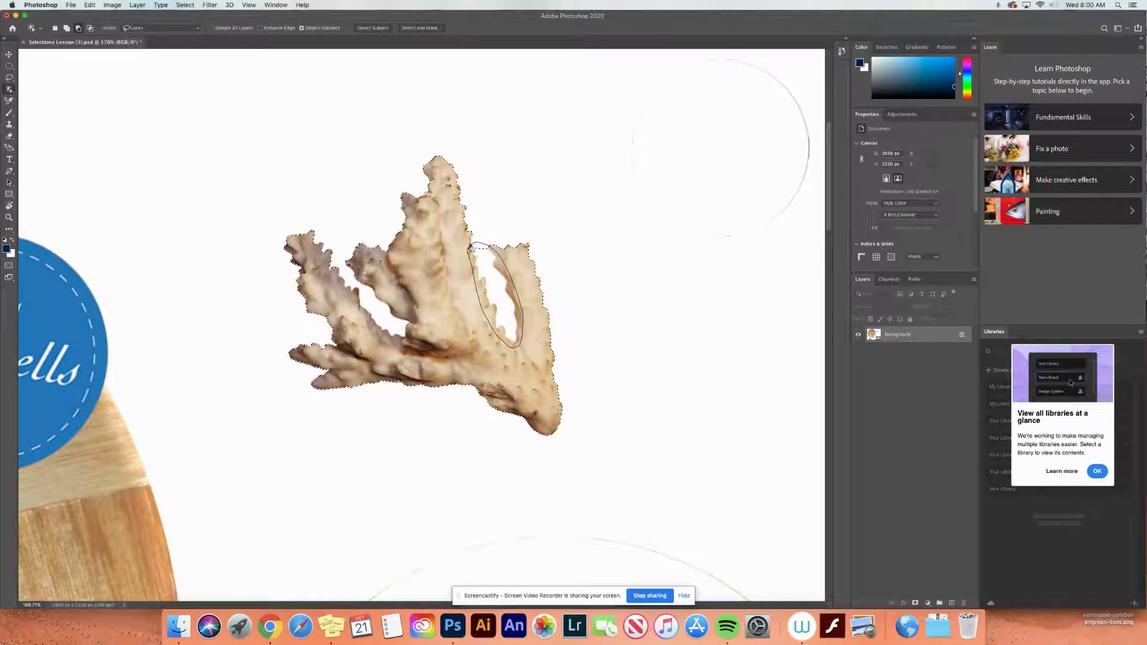
pyautogui.moveTo(484, 261); pyautogui.dragTo(485, 262)
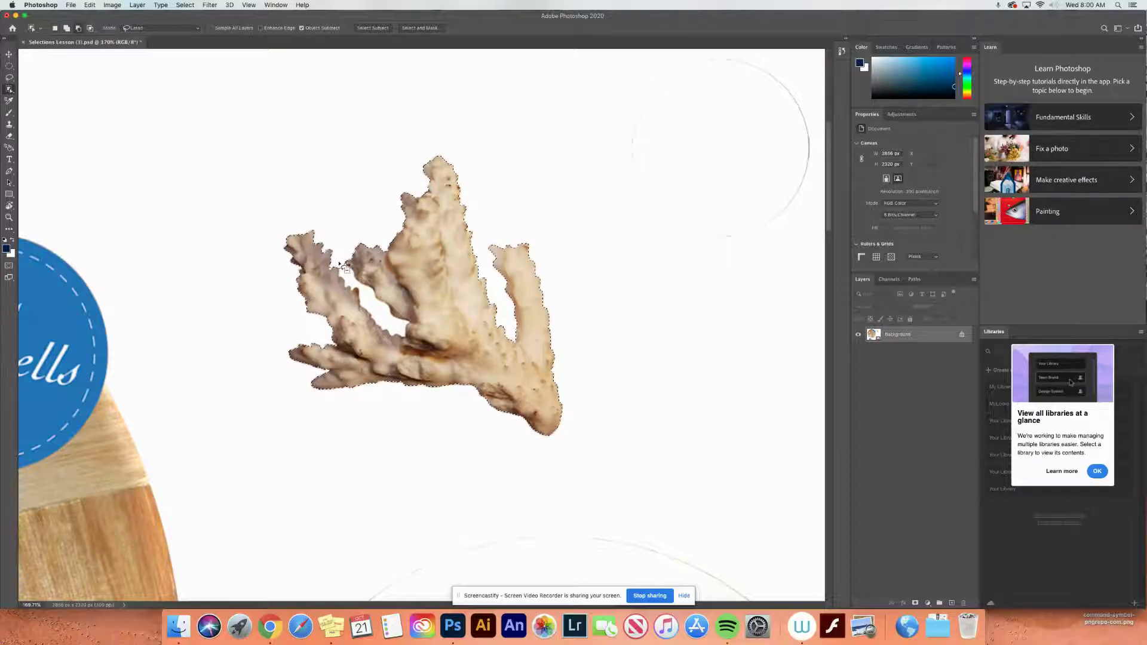
pyautogui.moveTo(339, 263)
pyautogui.mouseDown()
pyautogui.moveTo(371, 328)
pyautogui.moveTo(413, 337)
pyautogui.moveTo(414, 315)
pyautogui.moveTo(338, 261)
pyautogui.mouseUp()
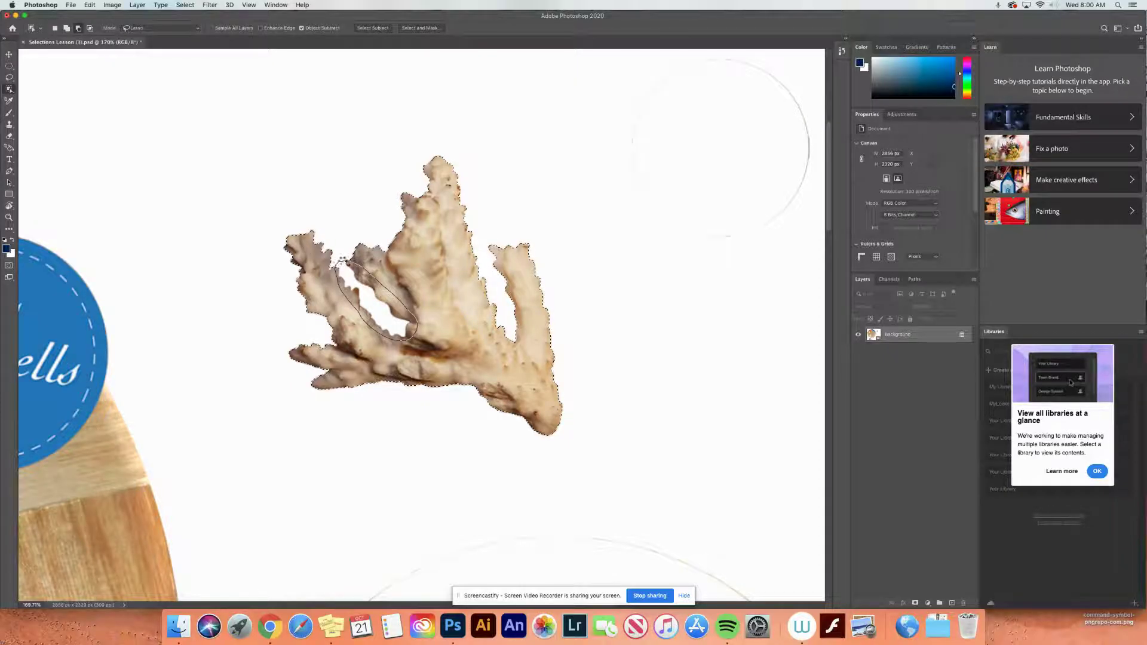
pyautogui.moveTo(342, 259); pyautogui.dragTo(338, 261)
# Try to add the missed brown tip on the coral's left branch to the selection with the Object Selection tool
pyautogui.press('z')
pyautogui.moveTo(360, 292)
pyautogui.mouseDown()
pyautogui.moveTo(391, 290)
pyautogui.moveTo(355, 289)
pyautogui.mouseUp()
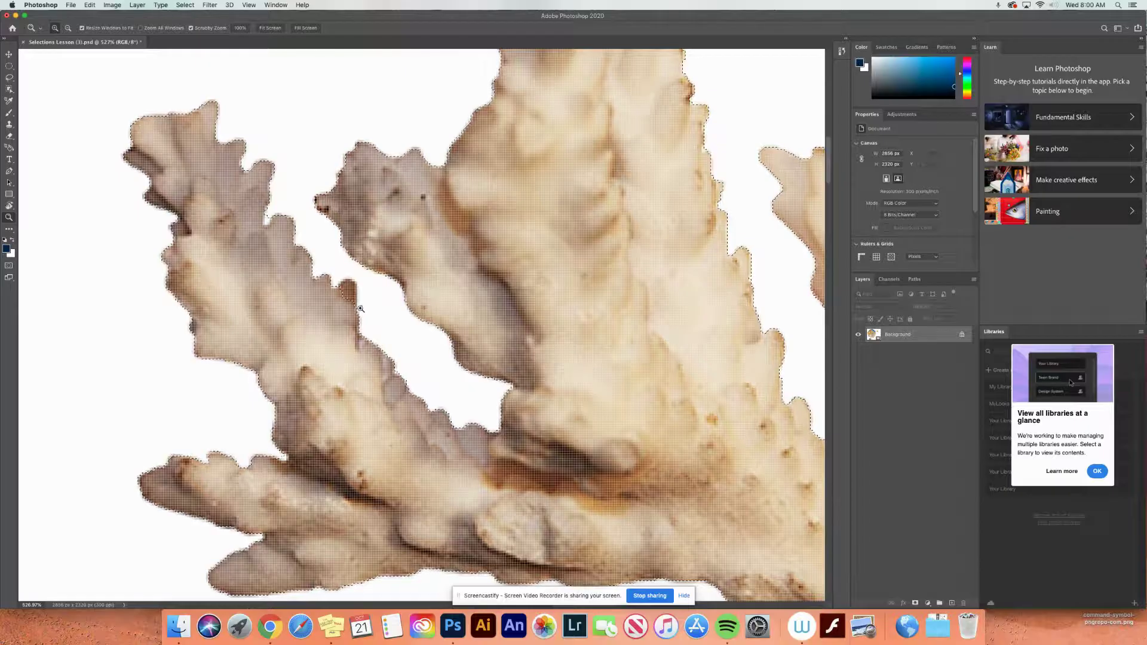
pyautogui.press('w')
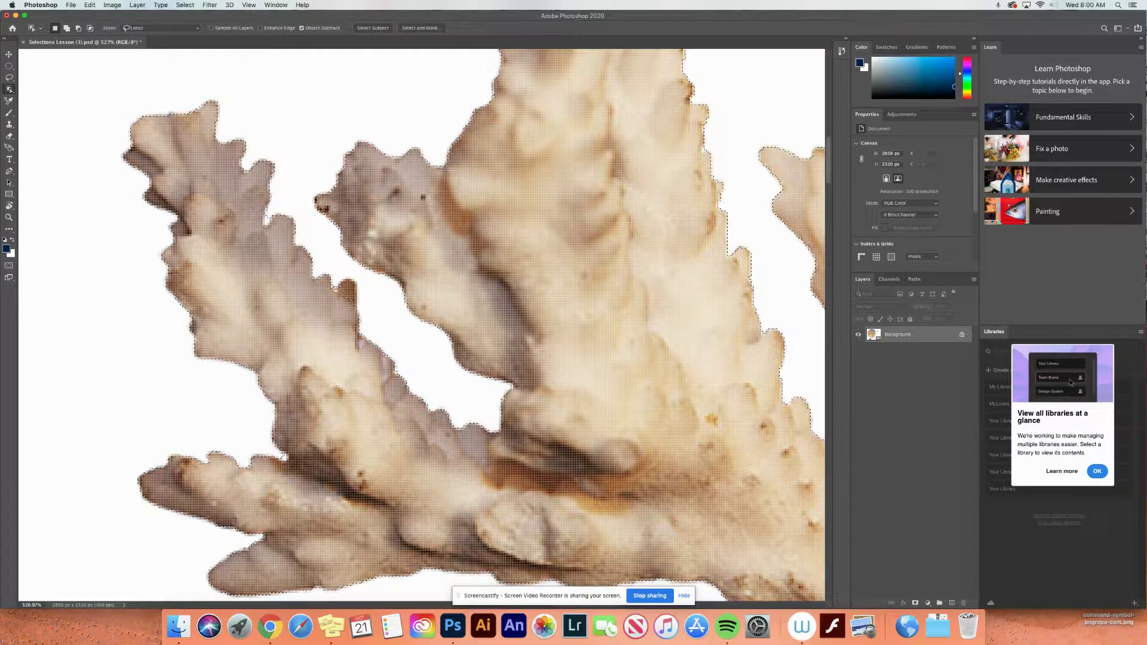
pyautogui.moveTo(334, 291); pyautogui.dragTo(346, 299)
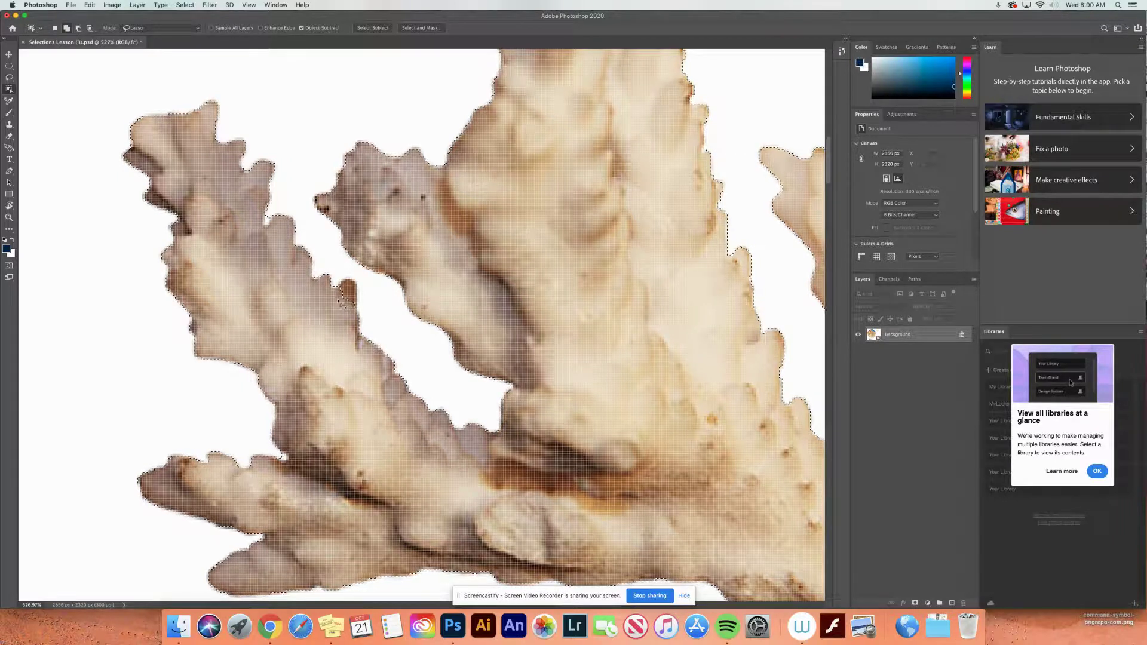
pyautogui.moveTo(361, 292)
pyautogui.mouseDown()
pyautogui.moveTo(348, 327)
pyautogui.moveTo(335, 296)
pyautogui.mouseUp()
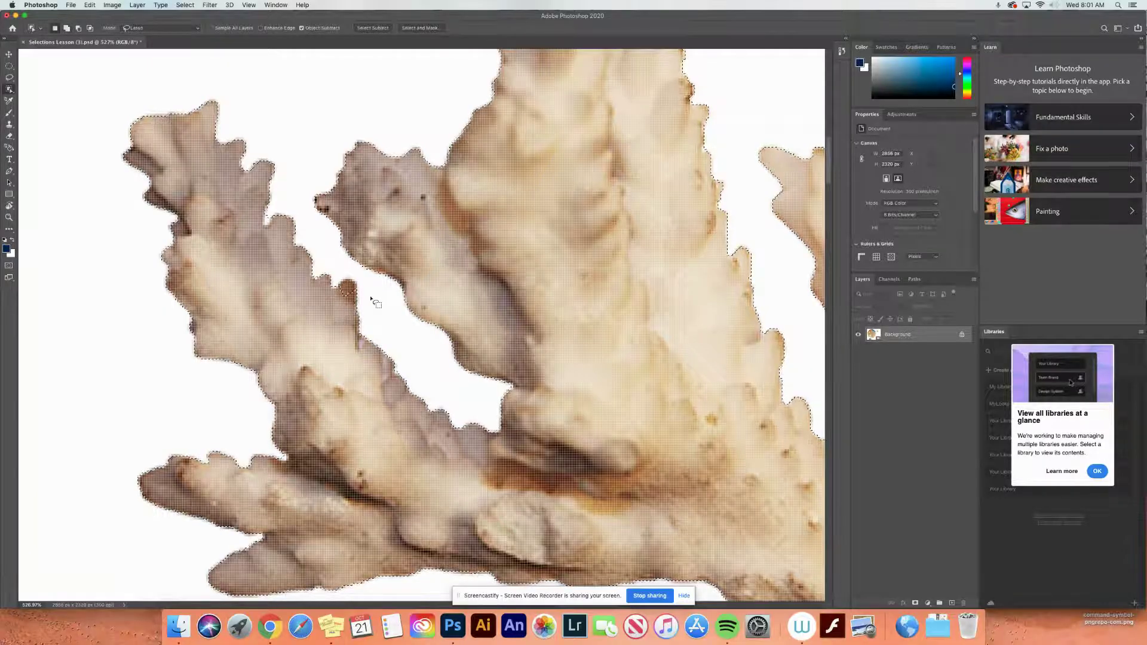
pyautogui.press('shift')
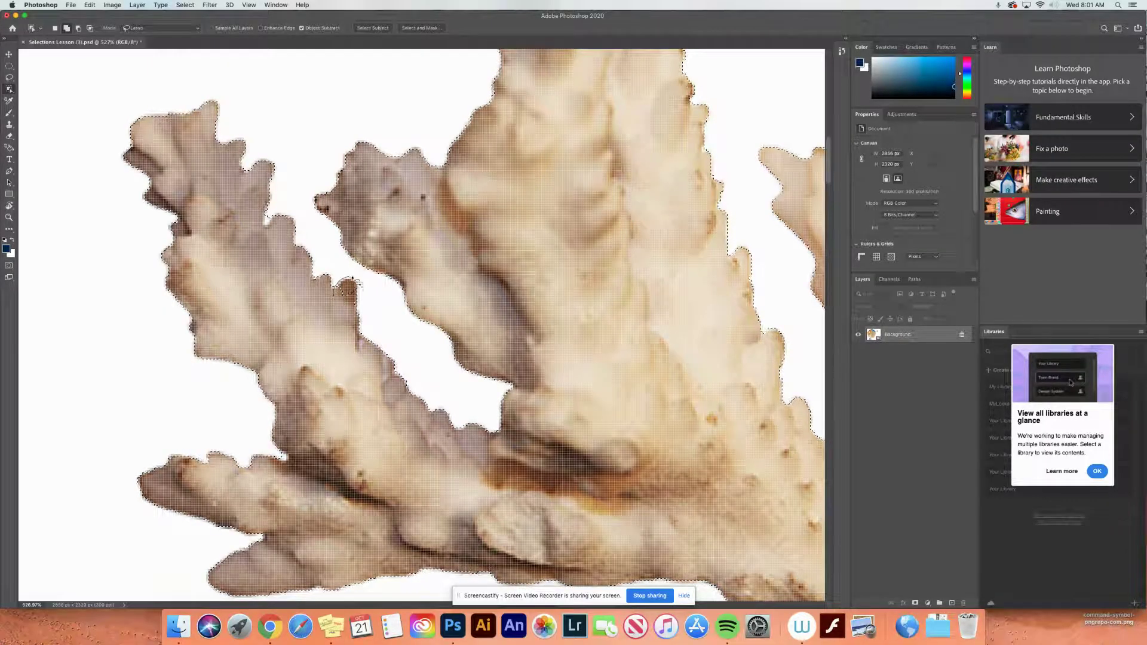
pyautogui.moveTo(363, 315)
pyautogui.mouseDown()
pyautogui.moveTo(333, 306)
pyautogui.moveTo(348, 314)
pyautogui.mouseUp()
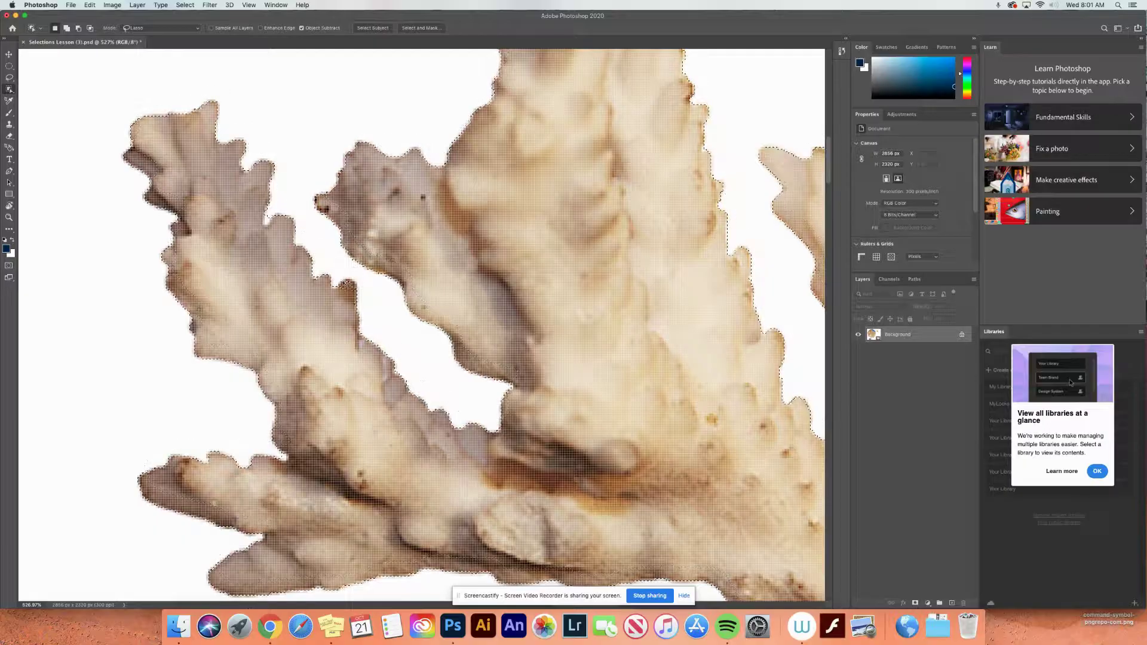
# Add the missed brown tip on the coral's left branch to the selection with the Lasso tool
pyautogui.click(10, 89)
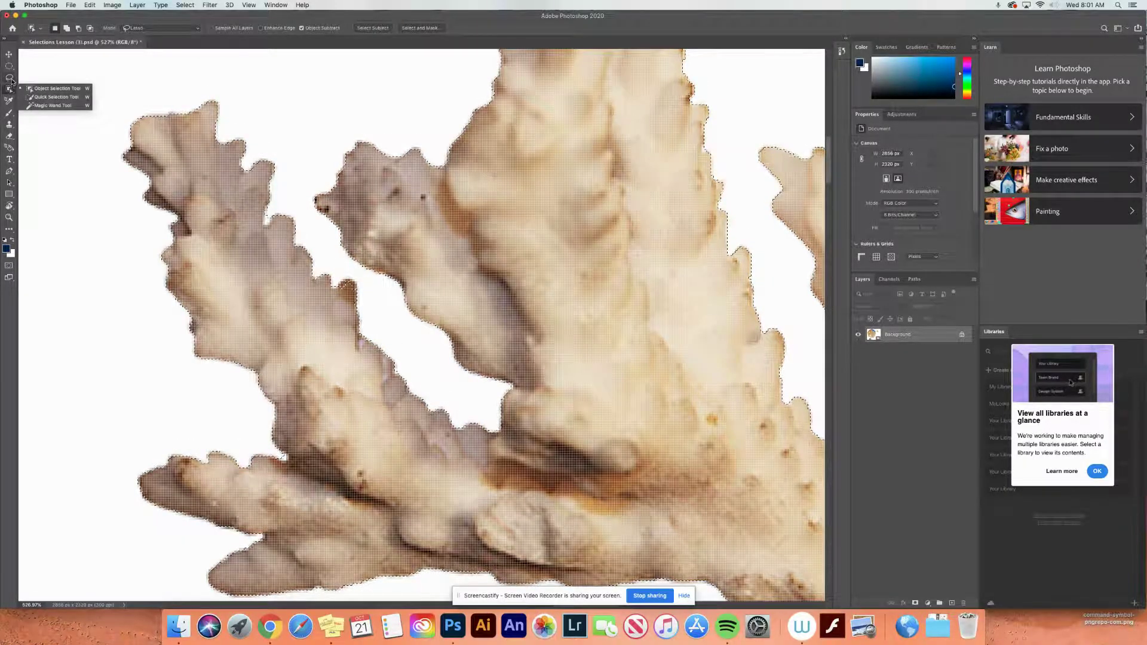
pyautogui.click(10, 77)
pyautogui.click(38, 81)
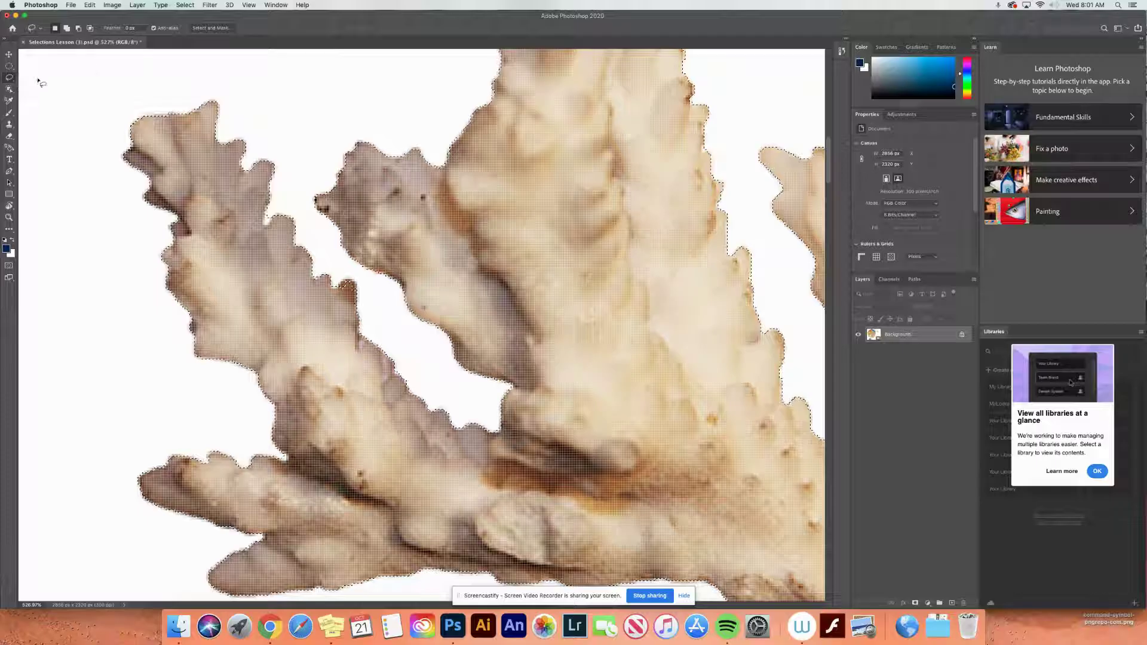
pyautogui.press('shift')
pyautogui.moveTo(339, 293)
pyautogui.mouseDown()
pyautogui.moveTo(359, 287)
pyautogui.moveTo(342, 298)
pyautogui.mouseUp()
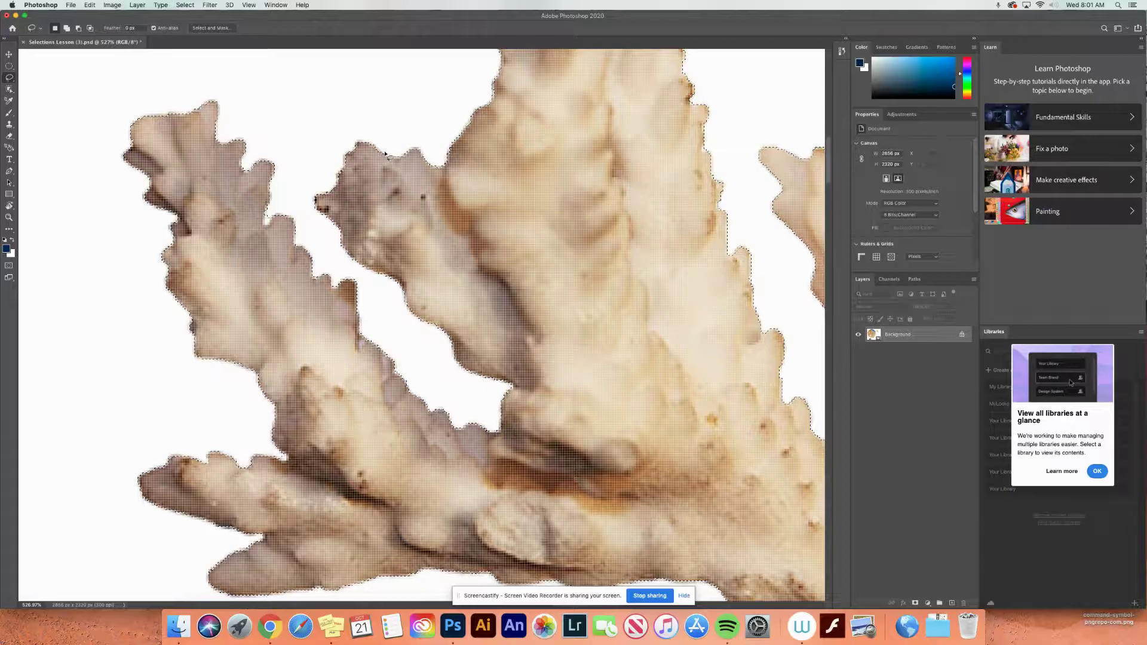
# Try subtracting a small freehand area at the top of the coral's short middle branch, and undo it
pyautogui.press('alt')
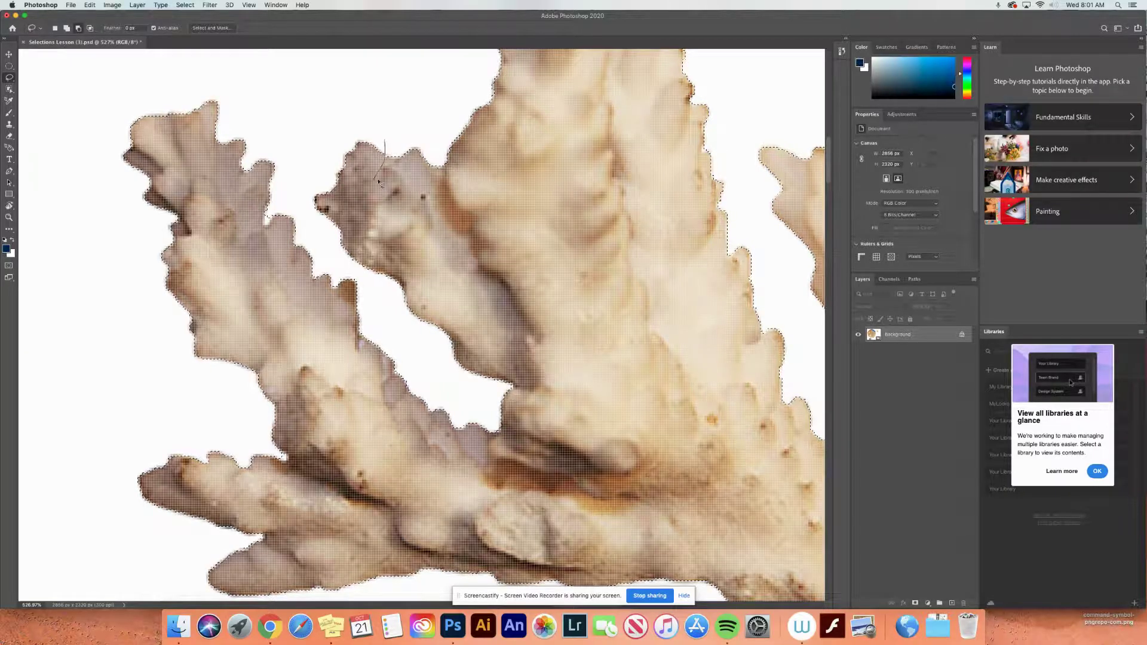
pyautogui.moveTo(402, 194)
pyautogui.mouseDown()
pyautogui.moveTo(434, 196)
pyautogui.moveTo(410, 180)
pyautogui.moveTo(423, 174)
pyautogui.moveTo(402, 170)
pyautogui.moveTo(389, 143)
pyautogui.mouseUp()
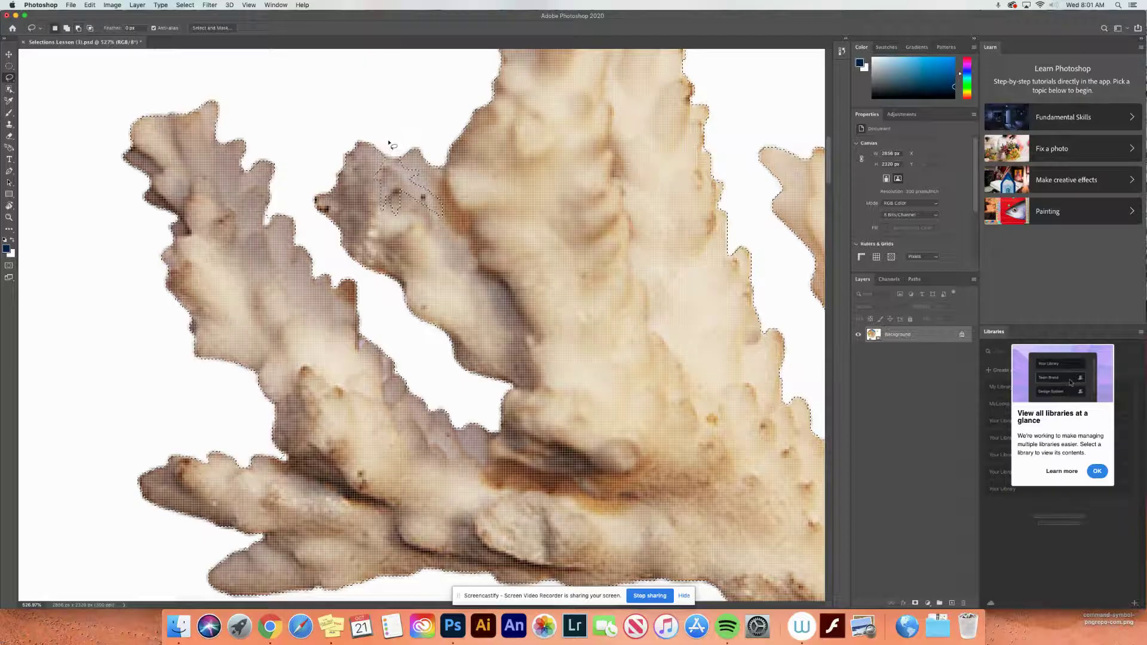
pyautogui.press('super+z')
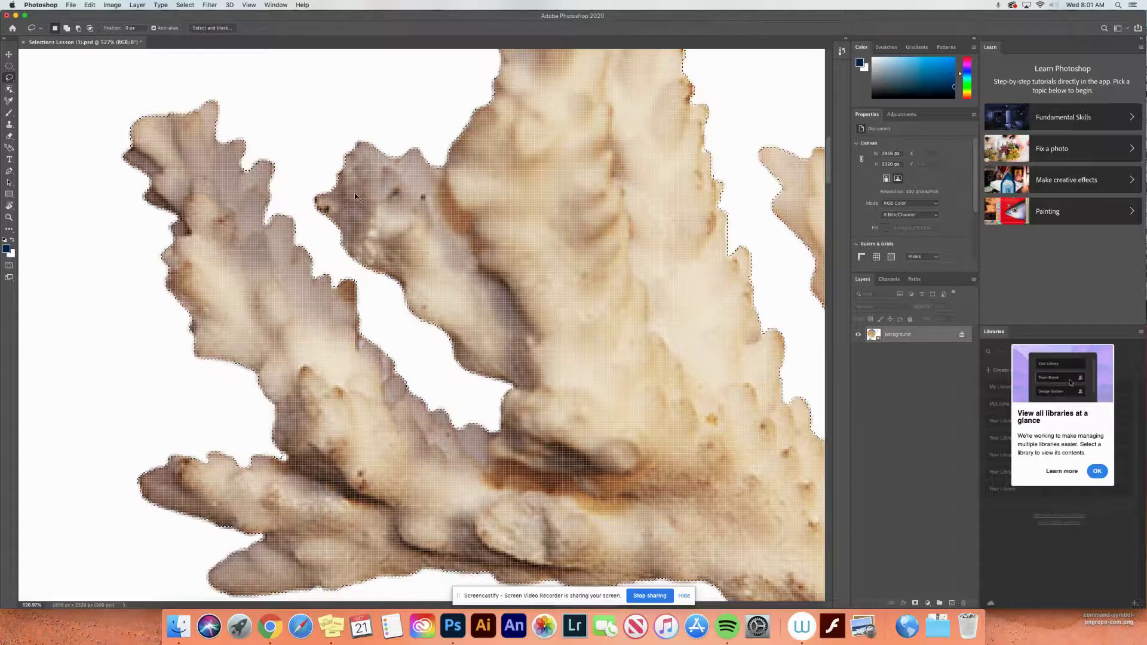
# Move the selected coral onto the upper middle of the wooden plate, just below the blue labels
pyautogui.press('super+minus')
pyautogui.press('super+minus')
pyautogui.press('super+minus')
pyautogui.press('super+minus')
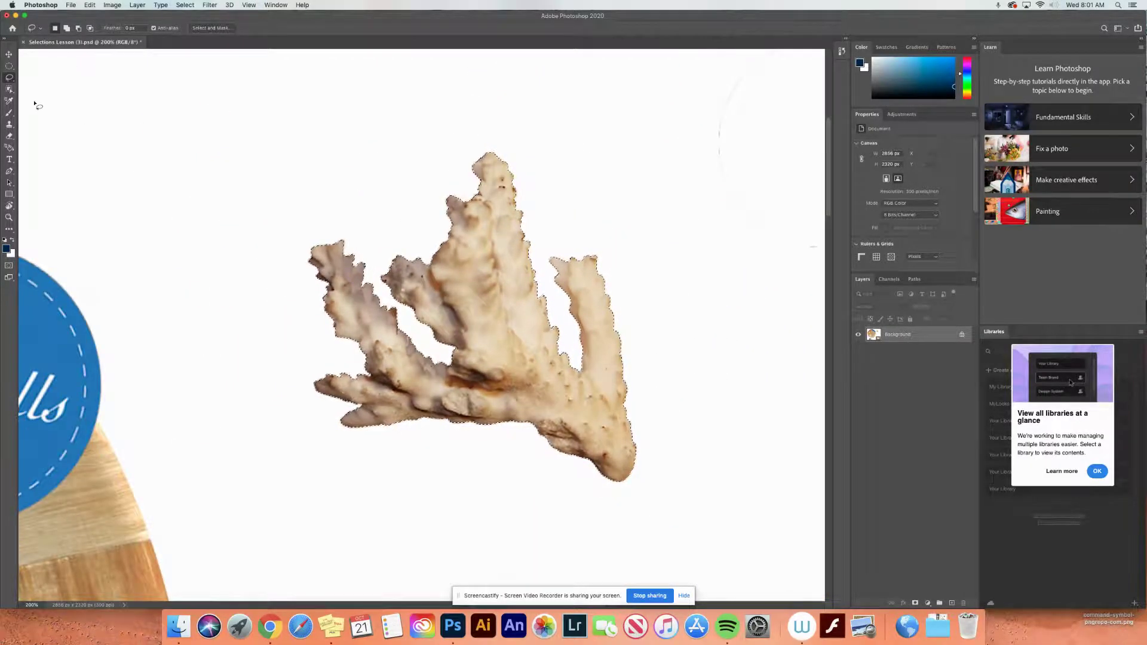
pyautogui.click(9, 89)
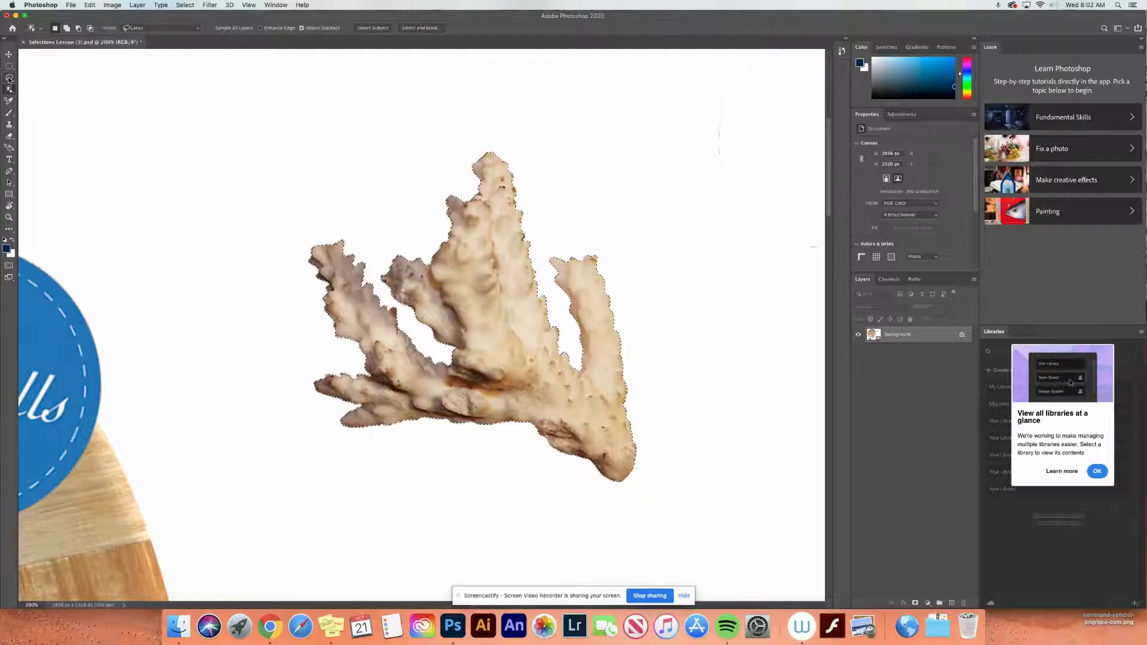
pyautogui.press('super+0')
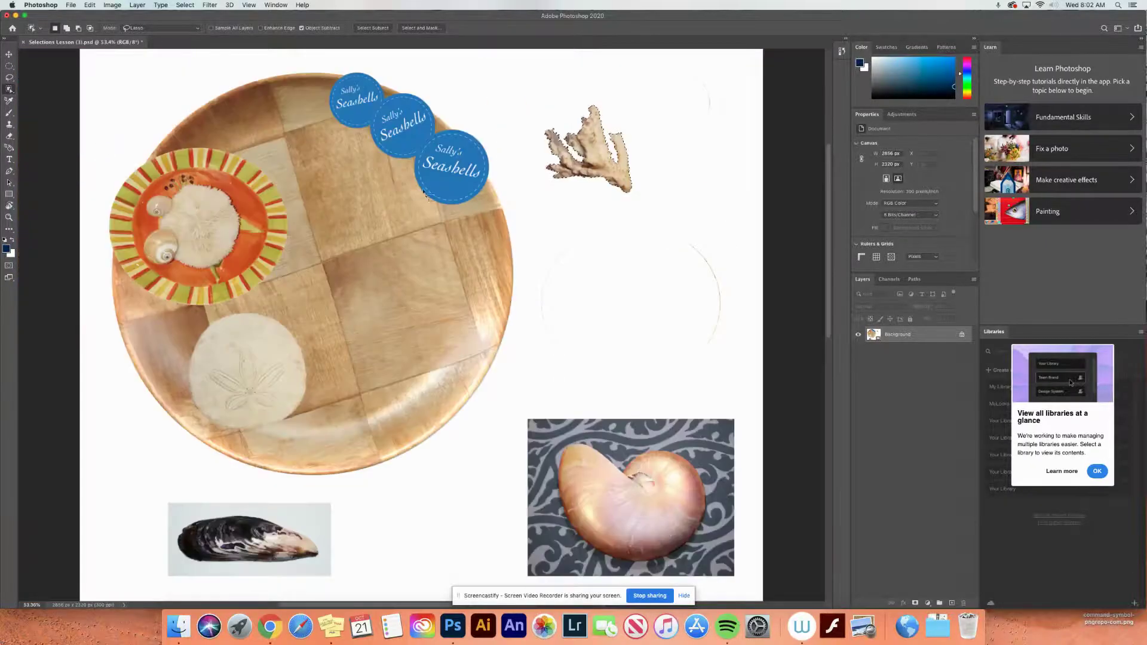
pyautogui.click(9, 54)
pyautogui.moveTo(595, 154); pyautogui.dragTo(360, 192)
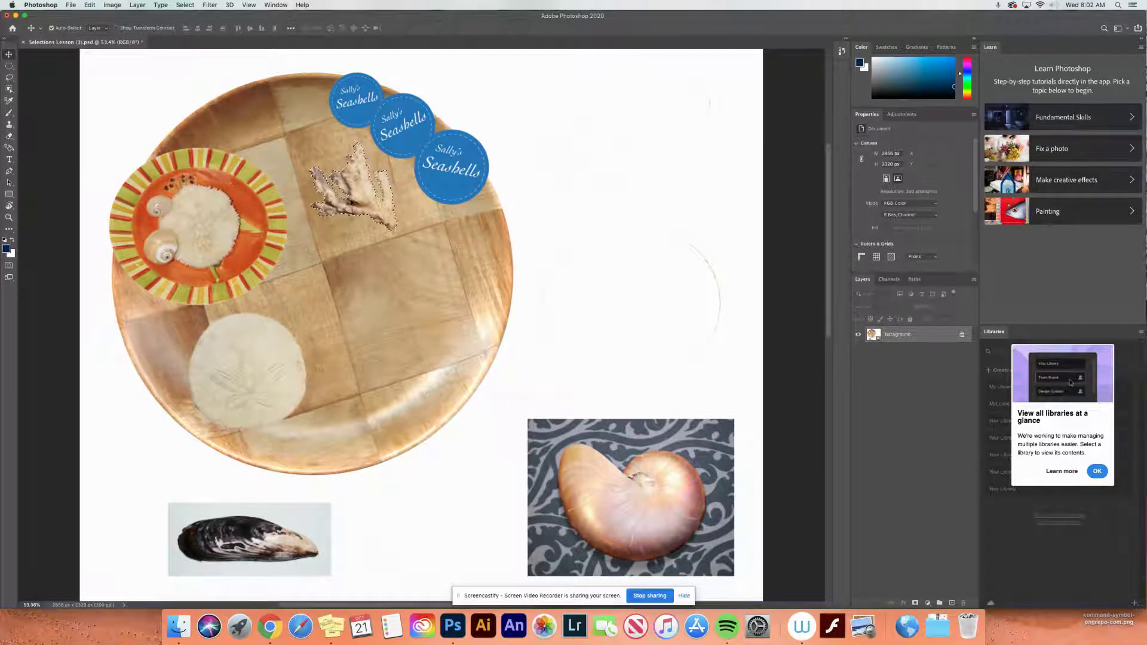
# Deselect the coral and select the whole nautilus shell by outlining it freehand with the Object Selection tool, checking the selection edge up close
pyautogui.press('super+d')
pyautogui.click(9, 90)
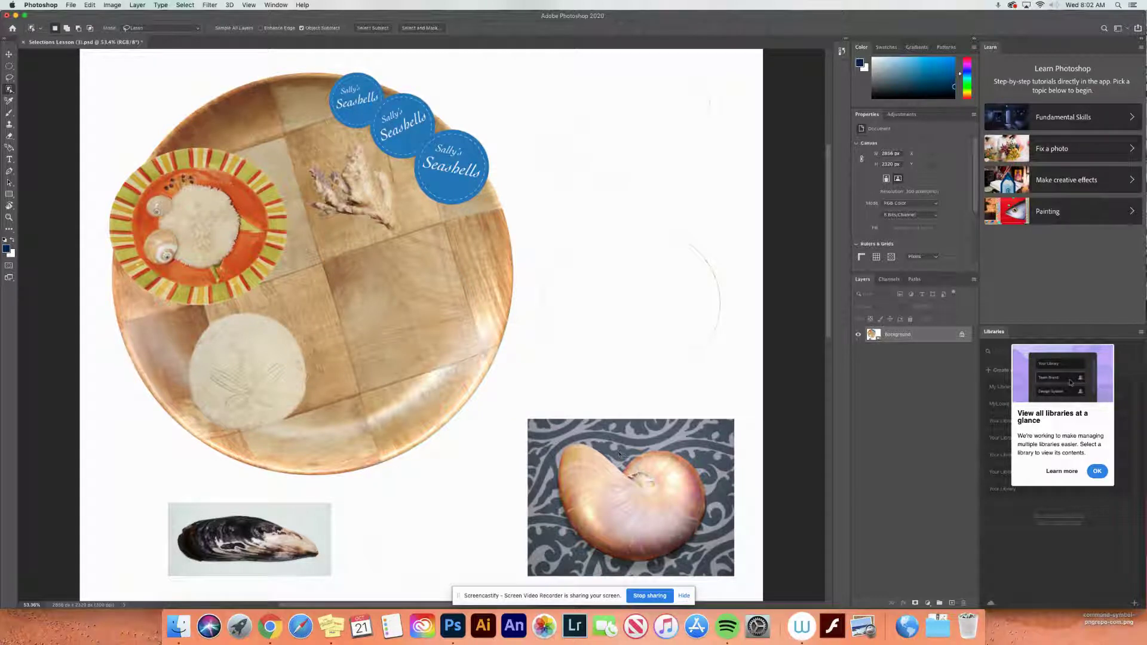
pyautogui.moveTo(618, 452); pyautogui.dragTo(545, 475)
pyautogui.moveTo(589, 553); pyautogui.dragTo(659, 576)
pyautogui.moveTo(711, 473); pyautogui.dragTo(668, 446)
pyautogui.moveTo(621, 453); pyautogui.dragTo(623, 458)
pyautogui.press('z')
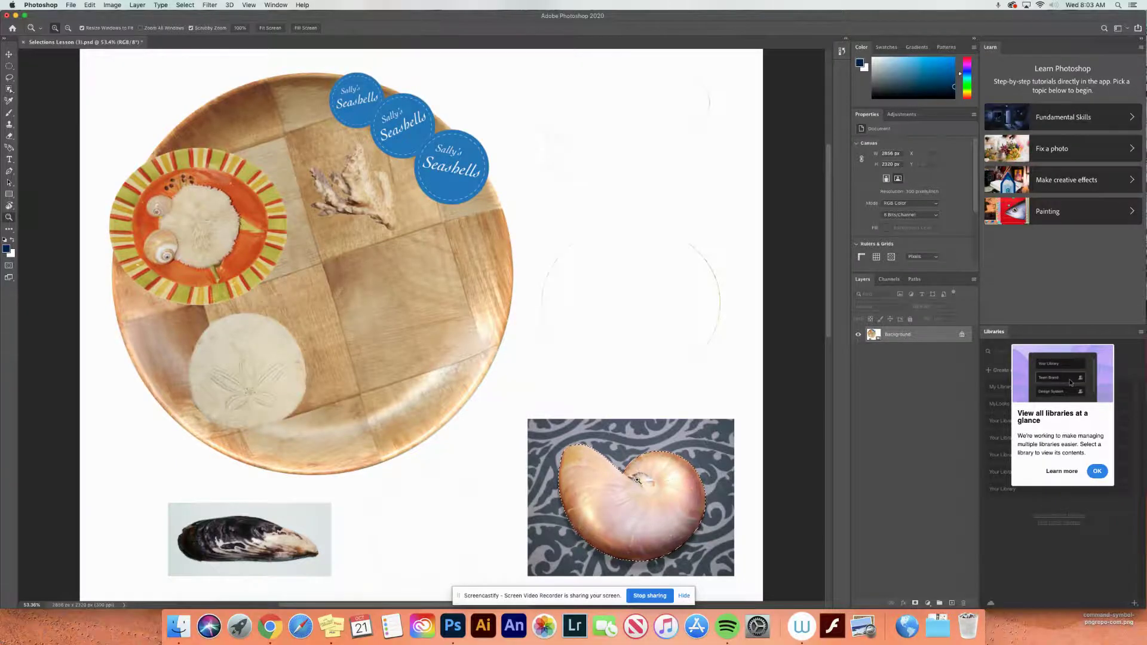
pyautogui.click(645, 477)
pyautogui.scroll(-10, 422, 397)
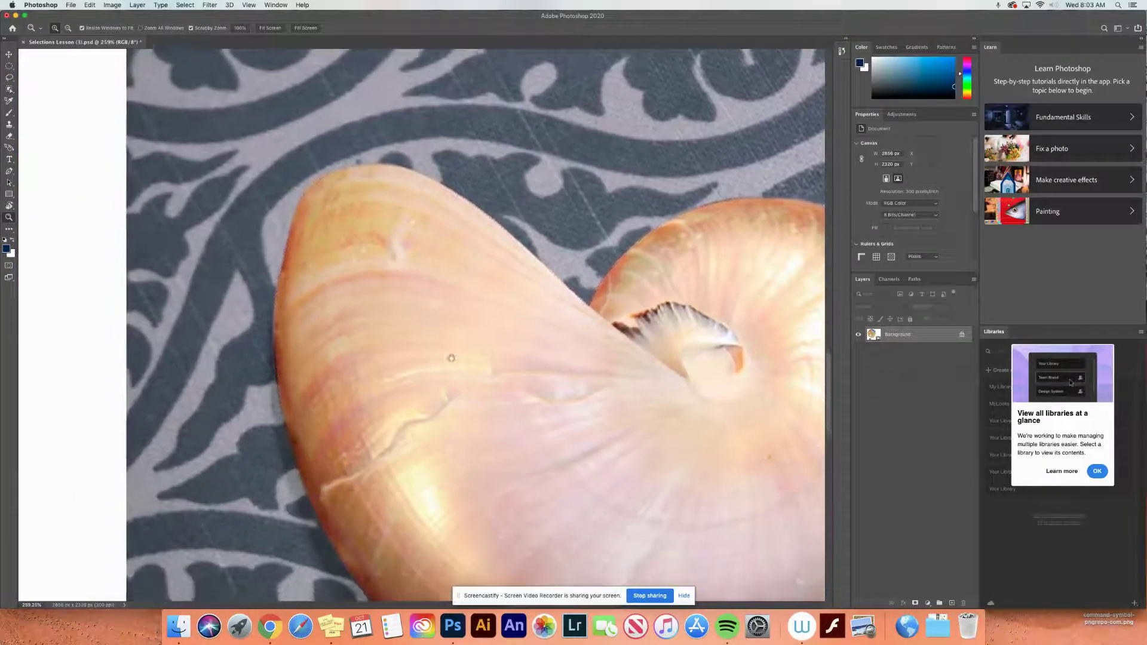
pyautogui.hscroll(4, 440, 325)
pyautogui.moveTo(556, 362); pyautogui.dragTo(511, 463)
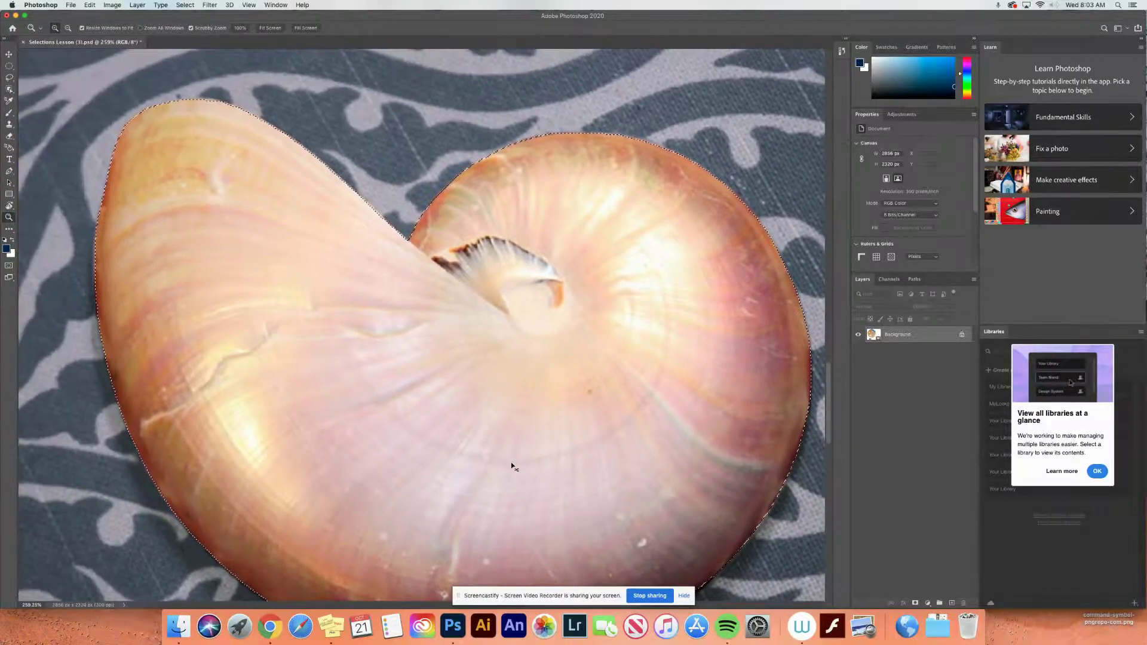
pyautogui.press('super+0')
# Move the selected nautilus shell onto the plate below the coral, rotate it counterclockwise about 26 degrees, and deselect it
pyautogui.click(9, 54)
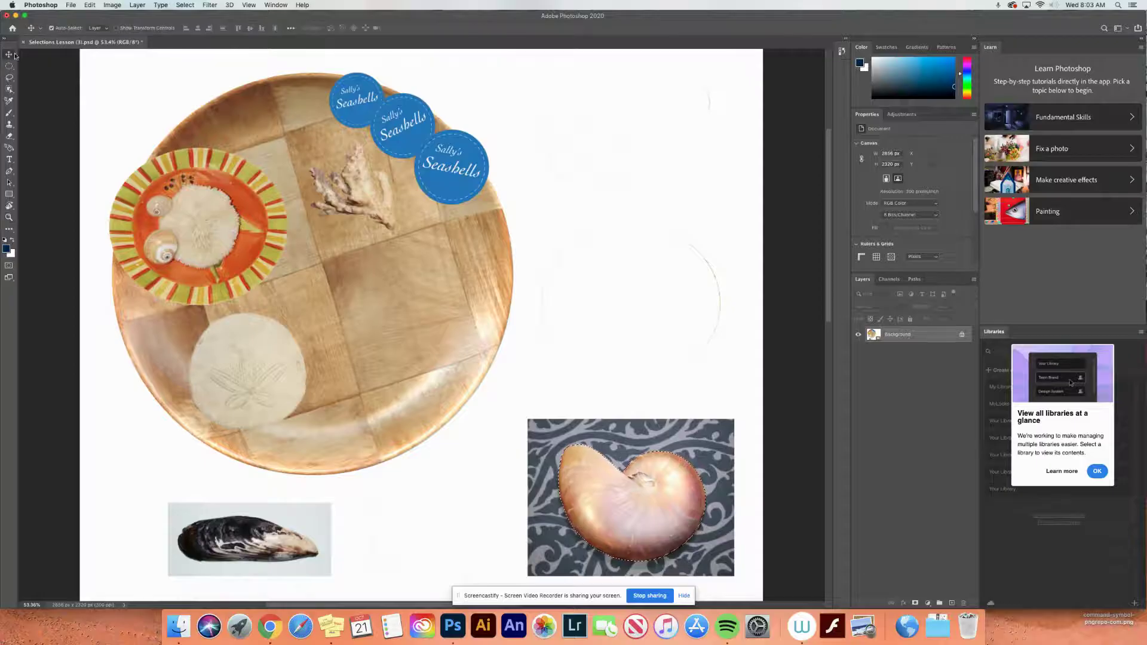
pyautogui.moveTo(657, 512); pyautogui.dragTo(431, 311)
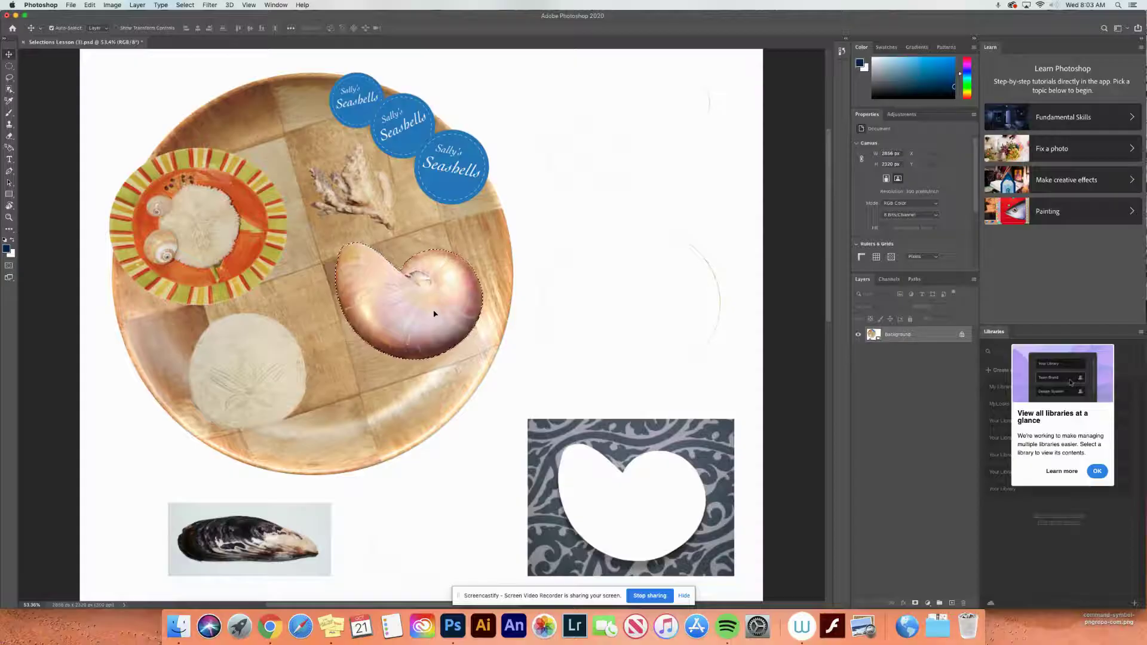
pyautogui.press('super+t')
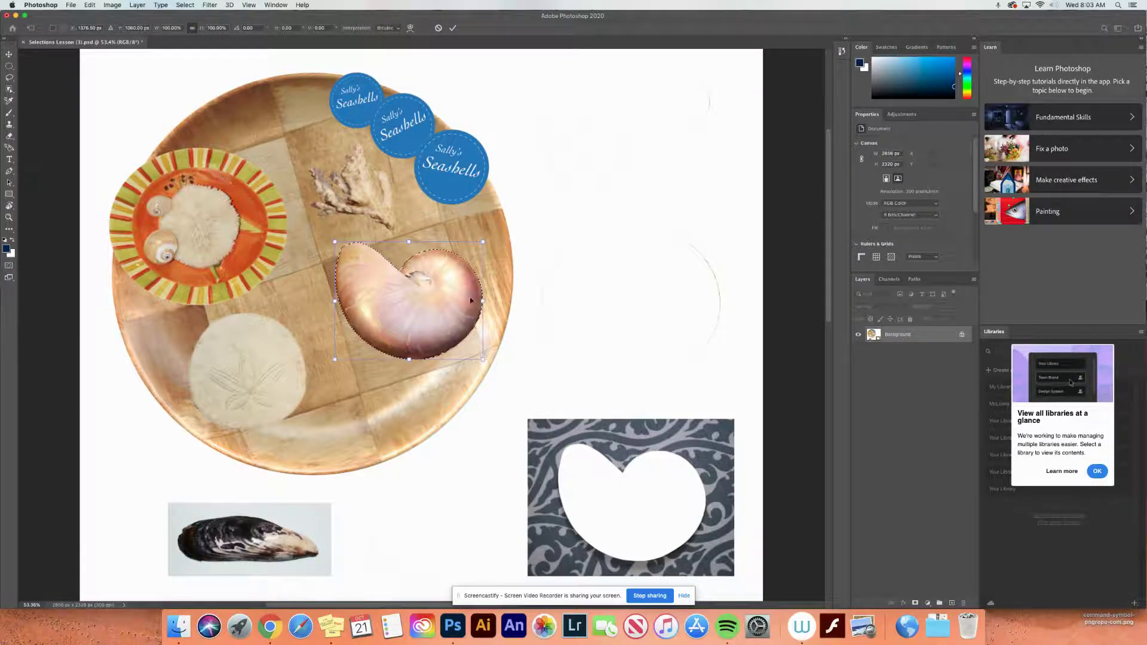
pyautogui.moveTo(490, 240); pyautogui.dragTo(462, 208)
pyautogui.moveTo(418, 330); pyautogui.dragTo(421, 328)
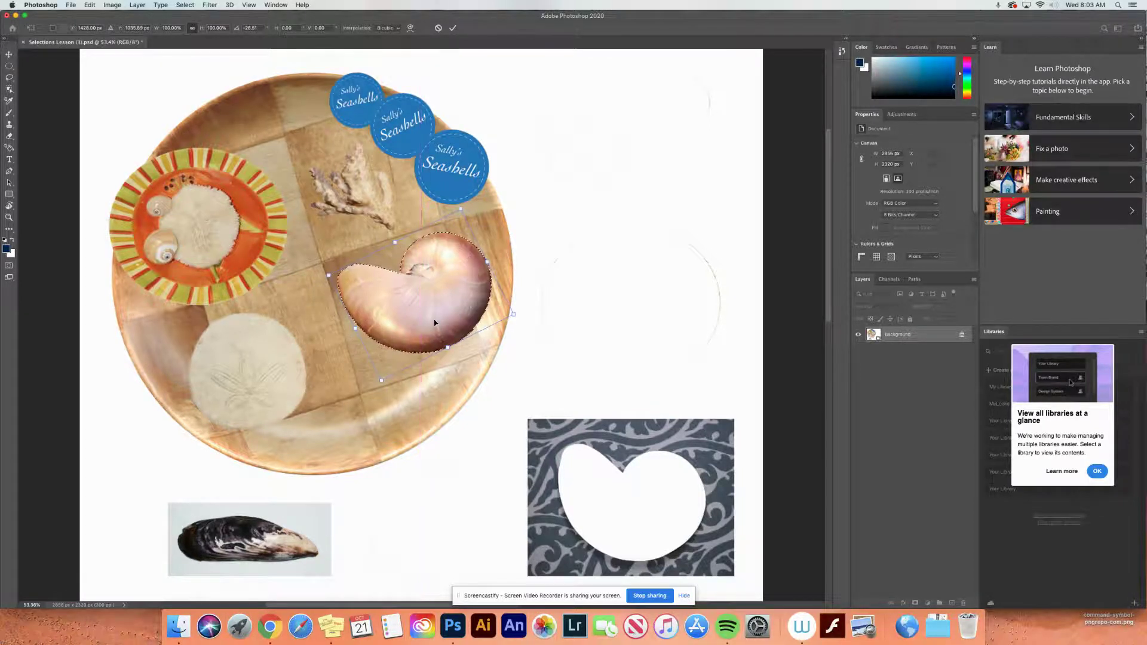
pyautogui.press('Return')
pyautogui.press('super+shift+i')
pyautogui.press('super+d')
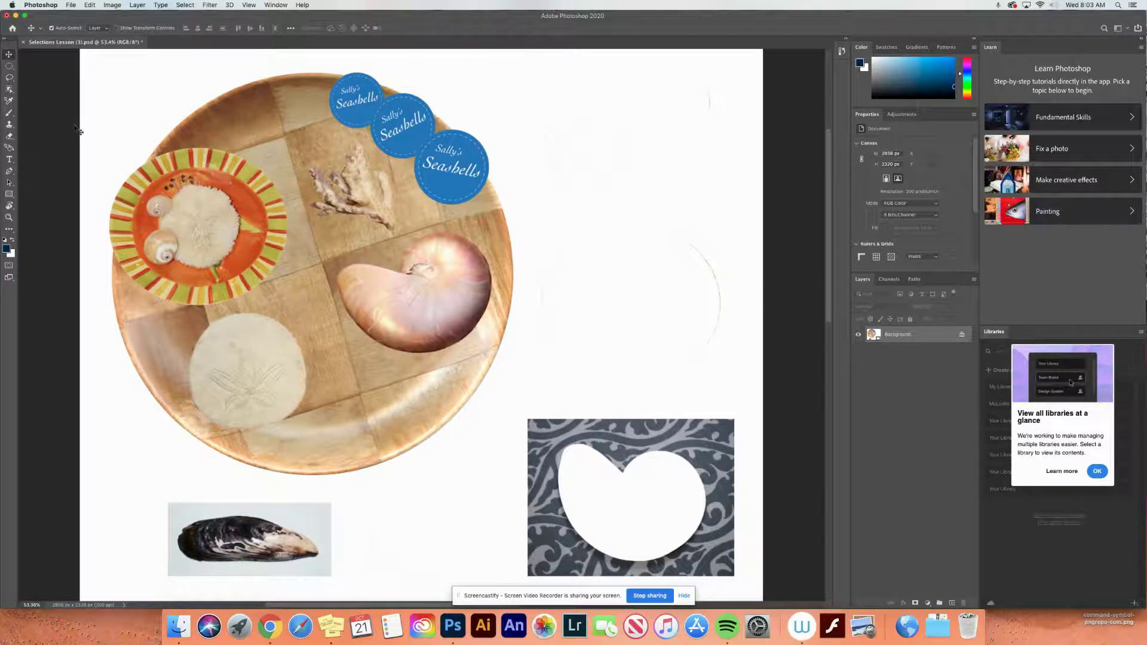
# Select the black mussel shell by outlining it freehand with the Object Selection tool
pyautogui.click(8, 89)
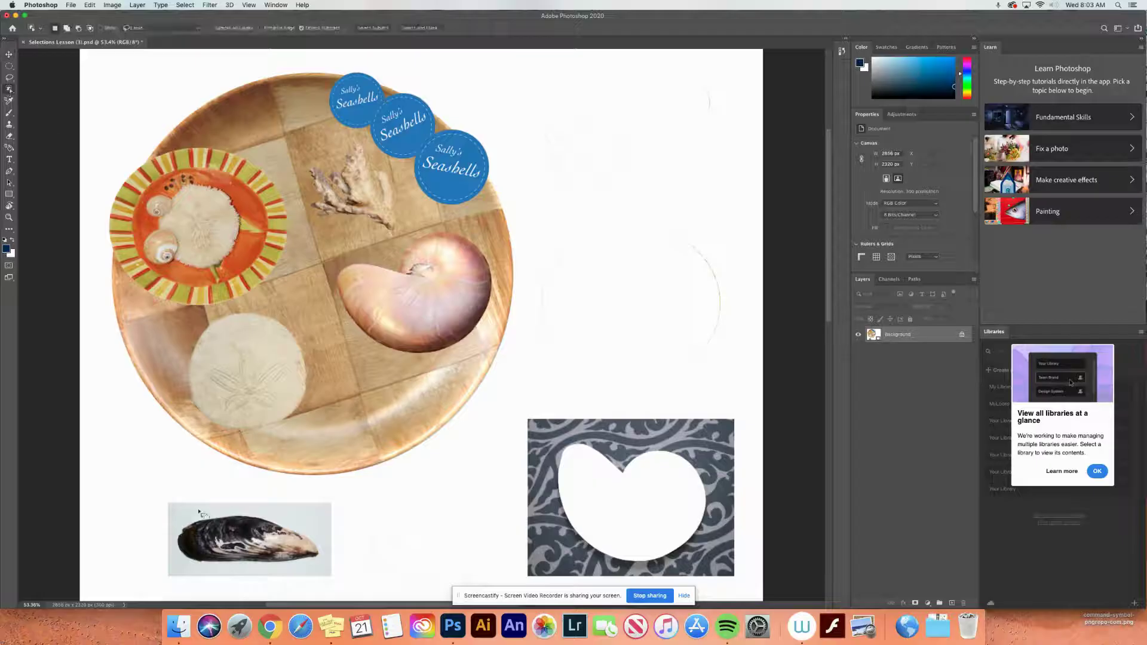
pyautogui.moveTo(186, 511)
pyautogui.mouseDown()
pyautogui.moveTo(174, 559)
pyautogui.moveTo(191, 571)
pyautogui.moveTo(273, 577)
pyautogui.moveTo(322, 559)
pyautogui.moveTo(326, 541)
pyautogui.moveTo(297, 514)
pyautogui.moveTo(187, 517)
pyautogui.mouseUp()
pyautogui.press('alt')
pyautogui.moveTo(318, 560)
pyautogui.mouseDown()
pyautogui.moveTo(222, 568)
pyautogui.moveTo(204, 580)
pyautogui.moveTo(306, 595)
pyautogui.moveTo(331, 568)
pyautogui.moveTo(322, 560)
pyautogui.moveTo(357, 564)
pyautogui.mouseUp()
# Move the selected mussel onto the plate below the nautilus shell, rotate it counterclockwise about 18 degrees, and deselect it
pyautogui.press('v')
pyautogui.moveTo(251, 543); pyautogui.dragTo(382, 406)
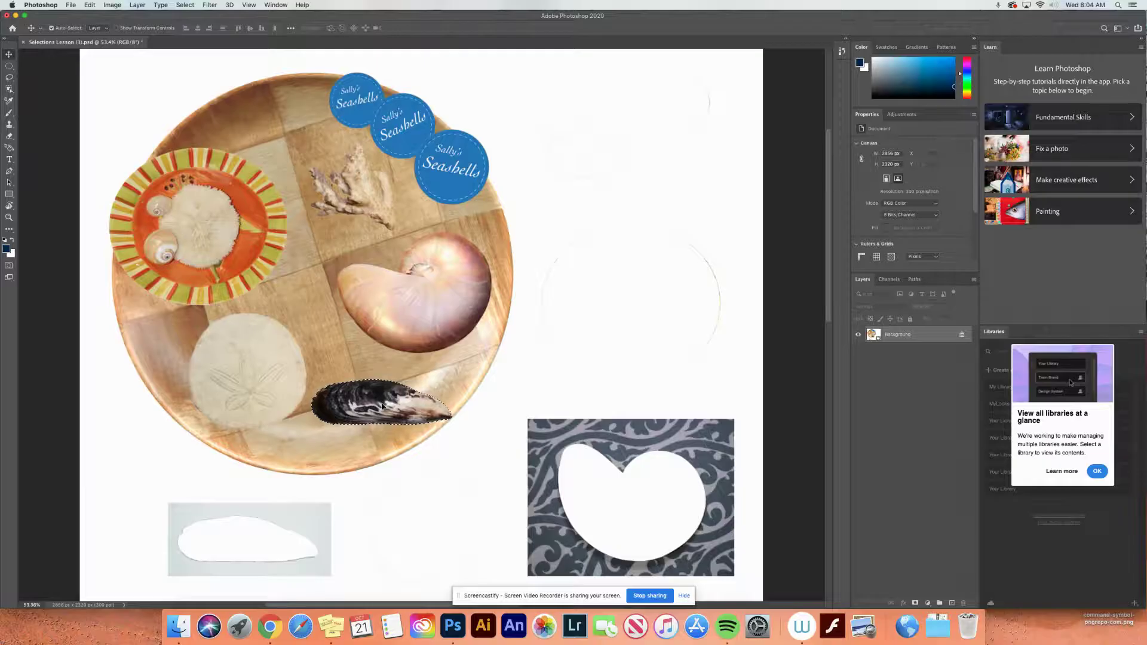
pyautogui.hotkey('ctrl', 't')
pyautogui.moveTo(464, 377); pyautogui.dragTo(450, 351)
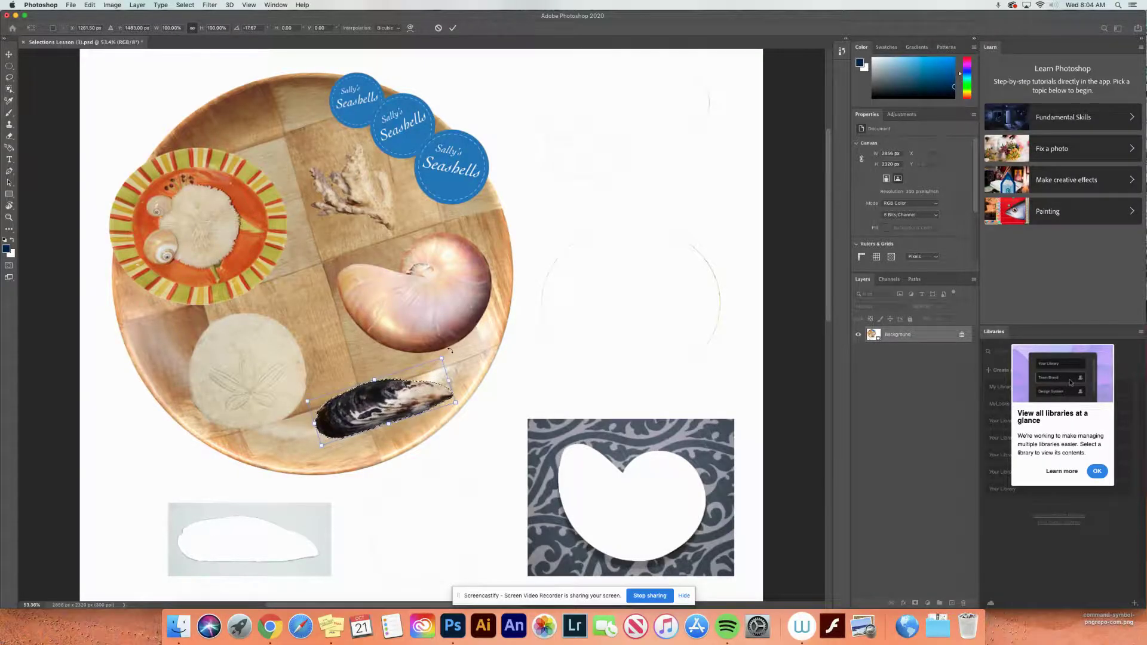
pyautogui.press('Return')
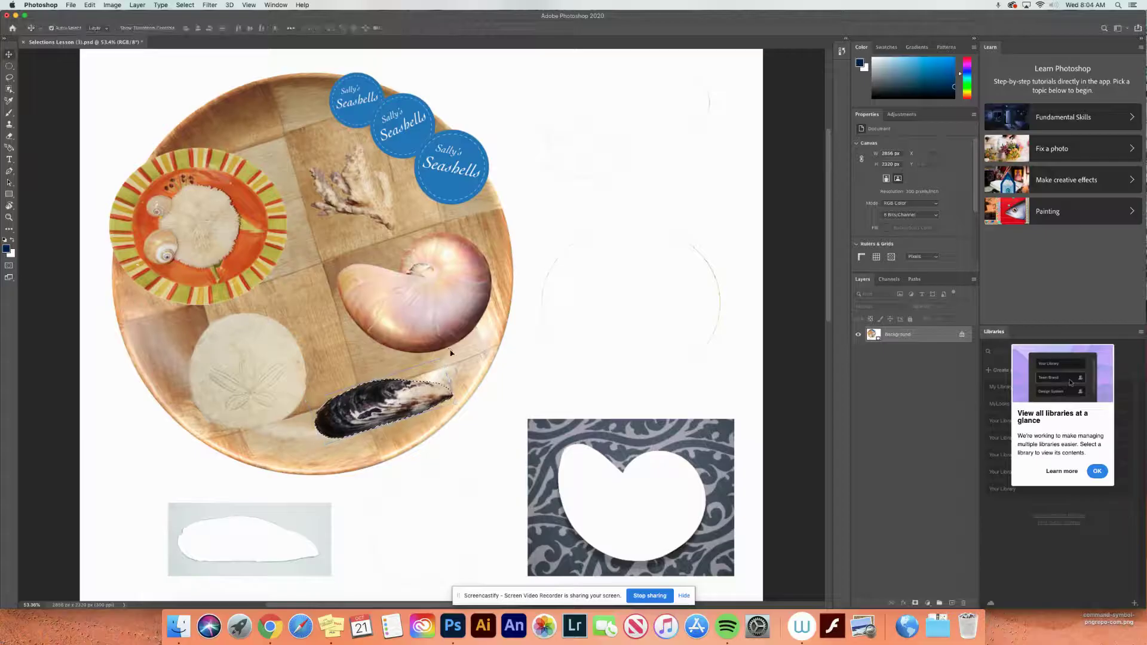
pyautogui.press('super+d')
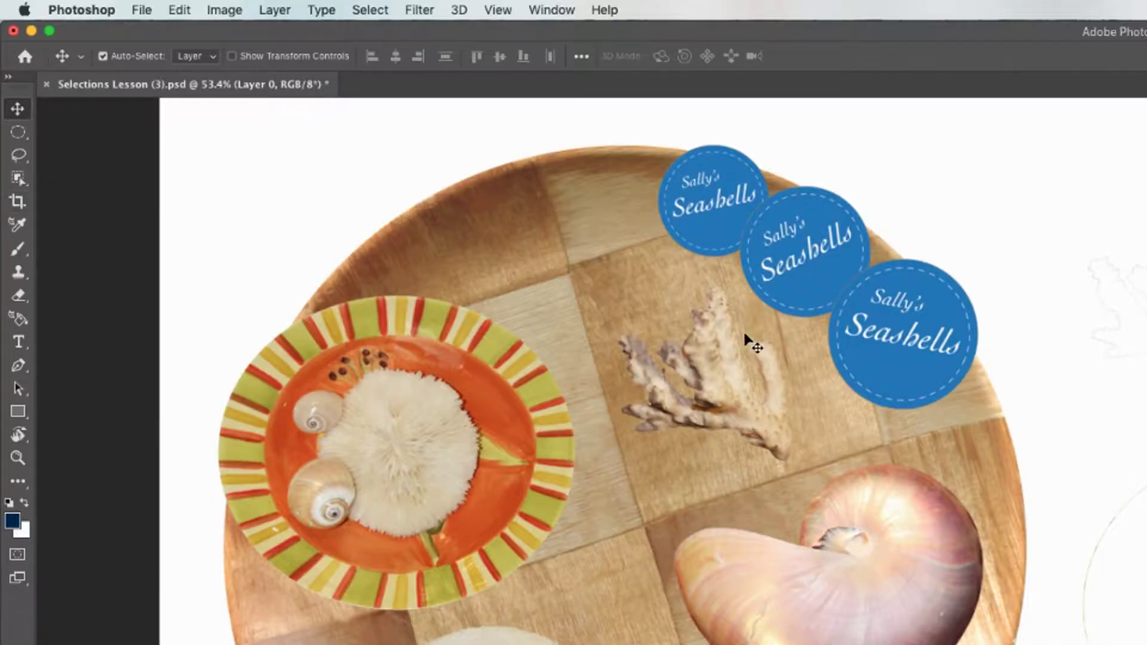
# Crop the canvas closely around the wooden plate to about 1774 × 1781 px, cutting off the leftover source photos
pyautogui.click(17, 201)
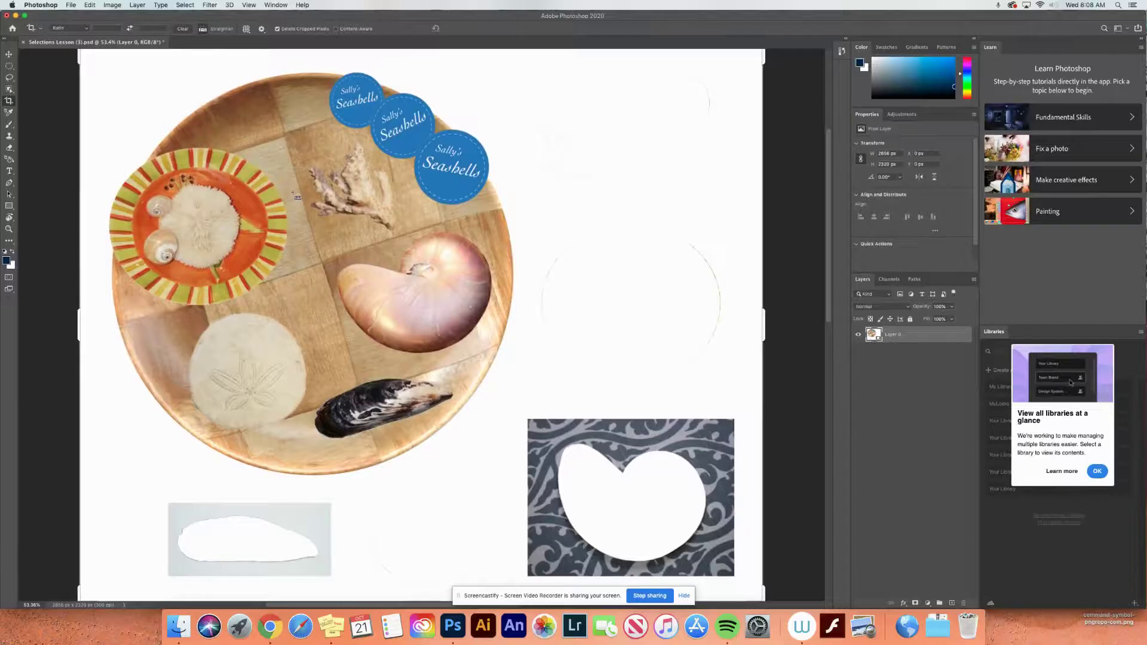
pyautogui.press('super+minus')
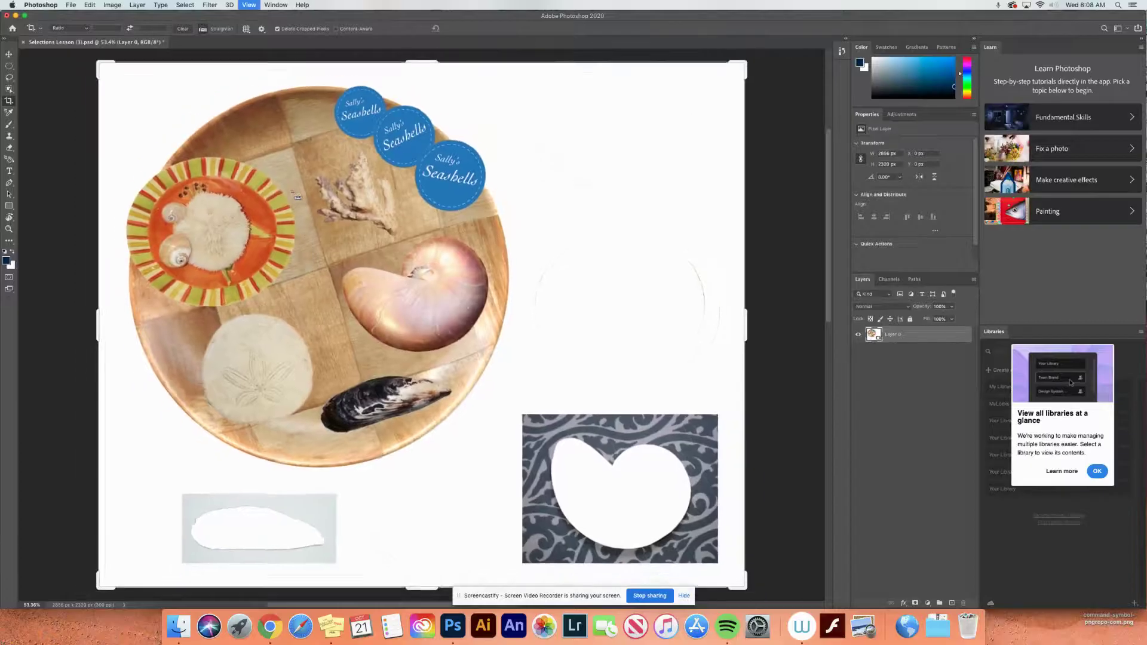
pyautogui.moveTo(740, 587); pyautogui.dragTo(628, 531)
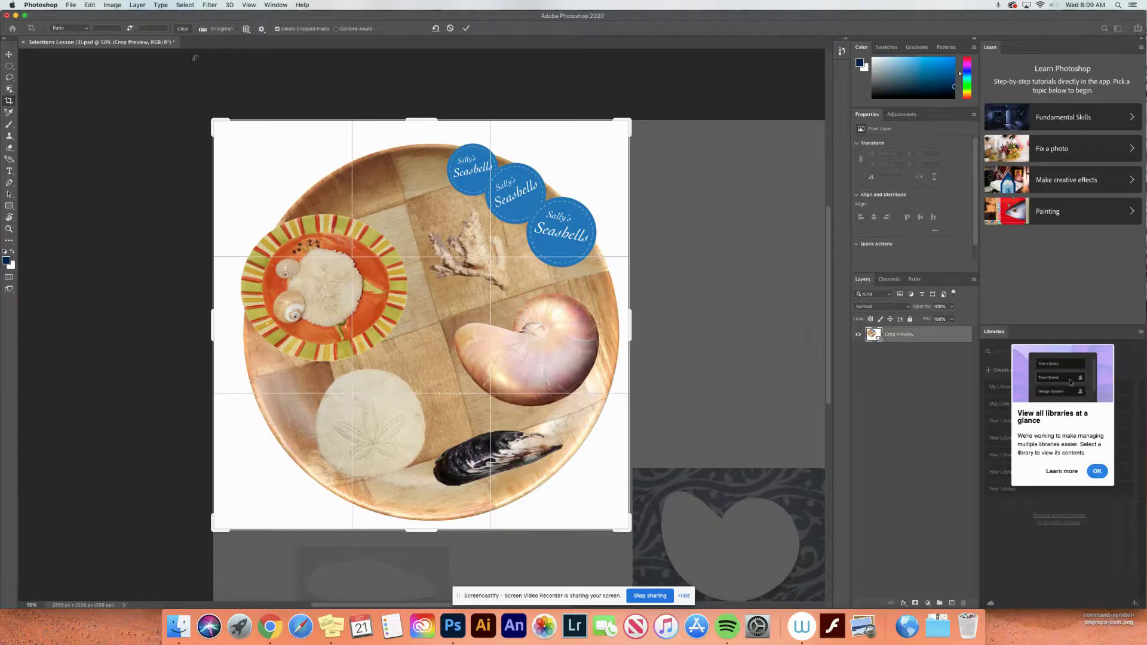
pyautogui.moveTo(212, 118); pyautogui.dragTo(222, 125)
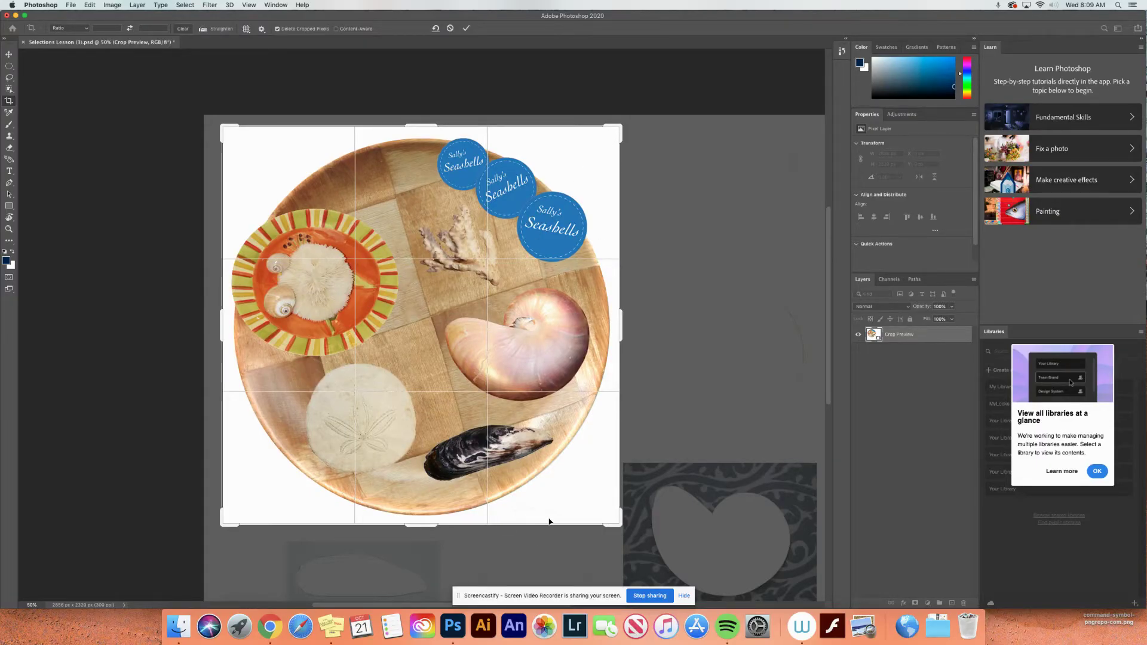
pyautogui.press('Return')
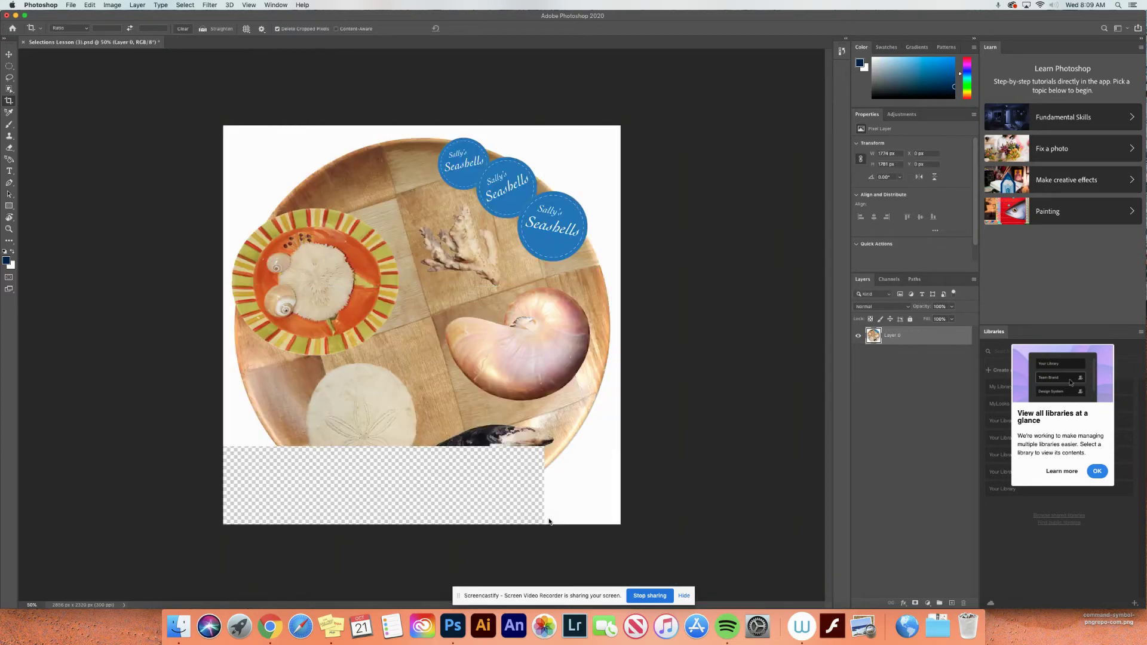